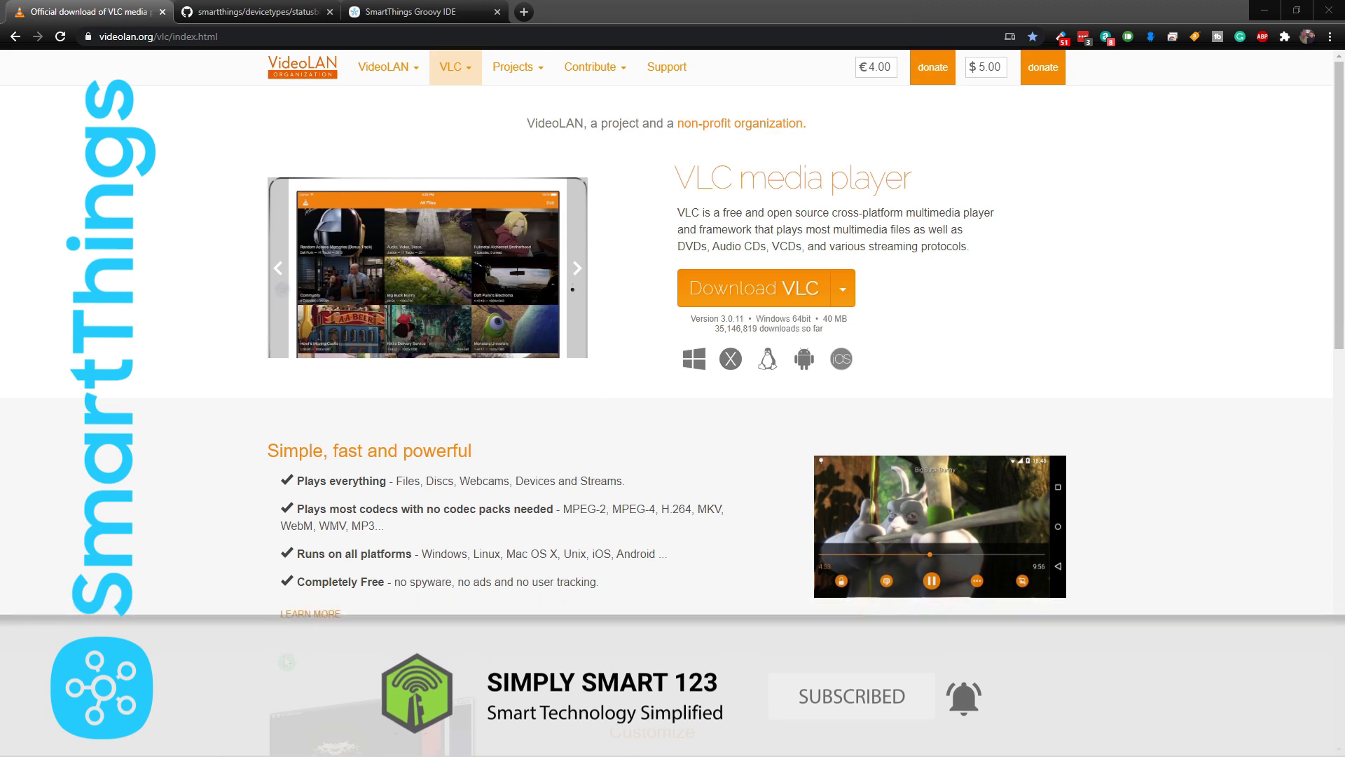
Step: Review the open VLC download page, the GitHub vlc-thing.src folder and the SmartThings Groovy IDE page
{"action": "key", "text": "ctrl+l"}
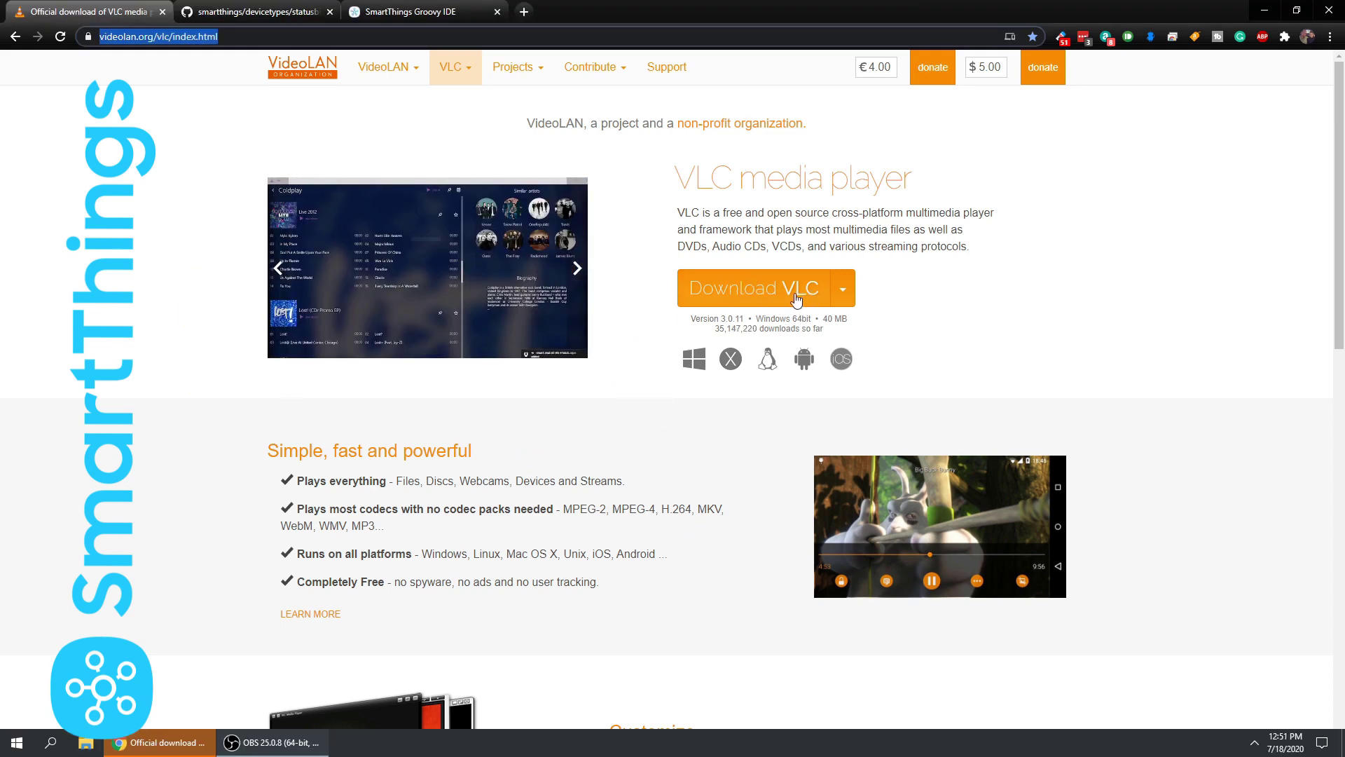
{"action": "left_click", "coordinate": [269, 16]}
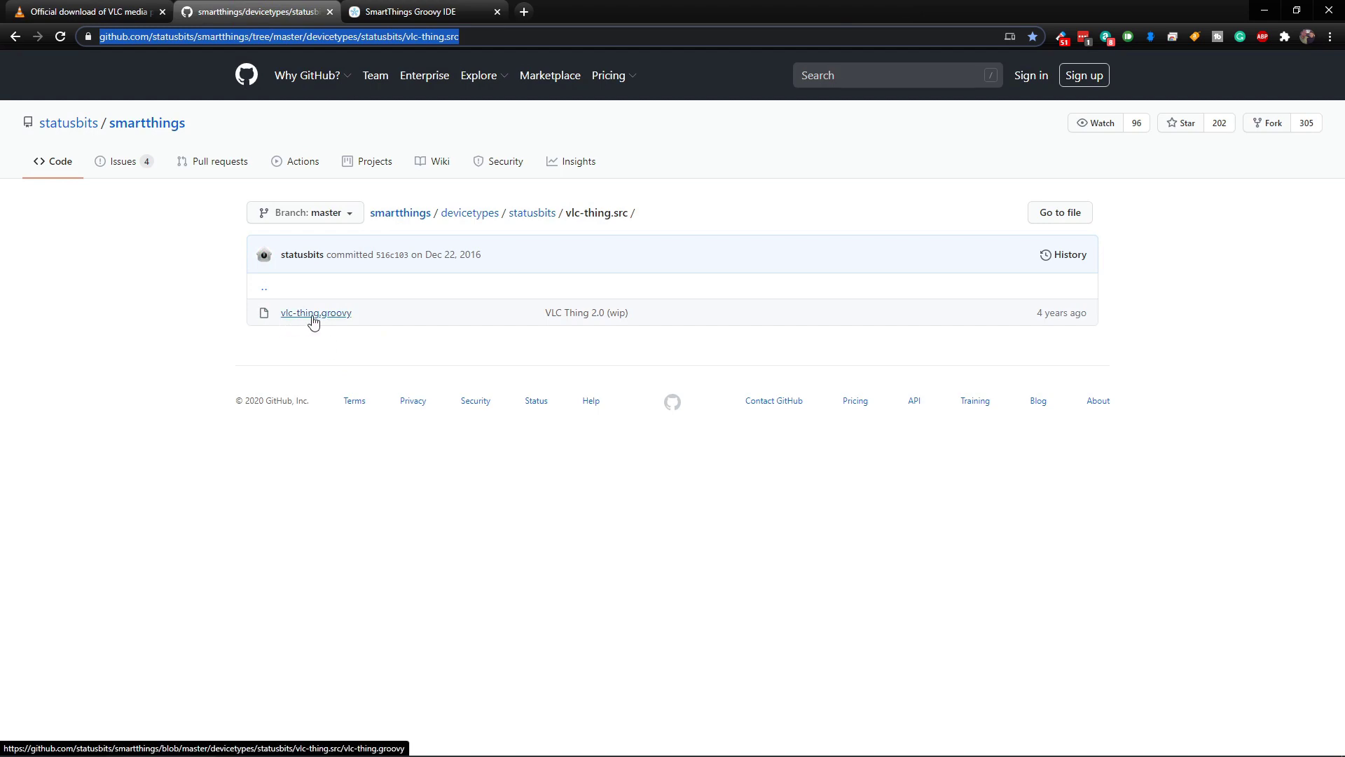
{"action": "left_click", "coordinate": [369, 12]}
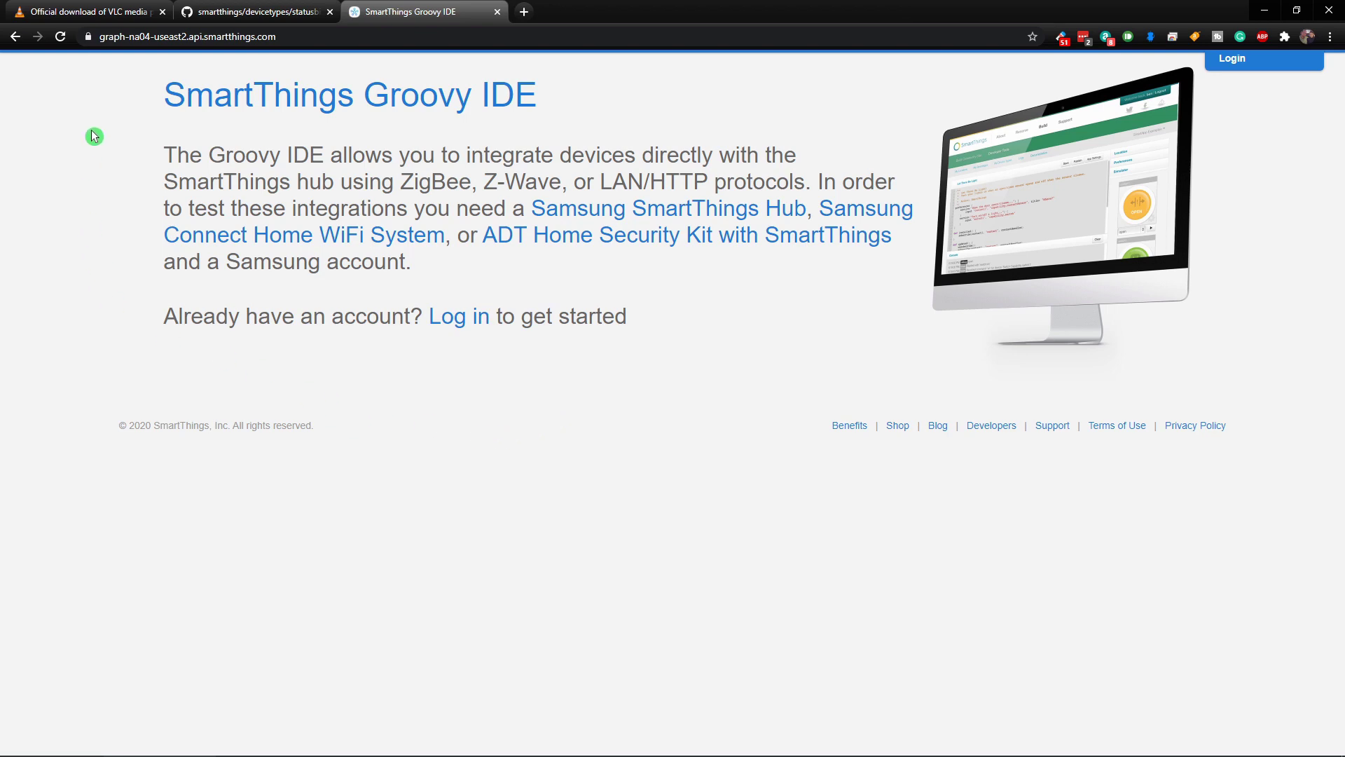
Step: Download the VLC 3.0.11 installer for Windows 64-bit from the VideoLAN site
{"action": "left_click", "coordinate": [108, 13]}
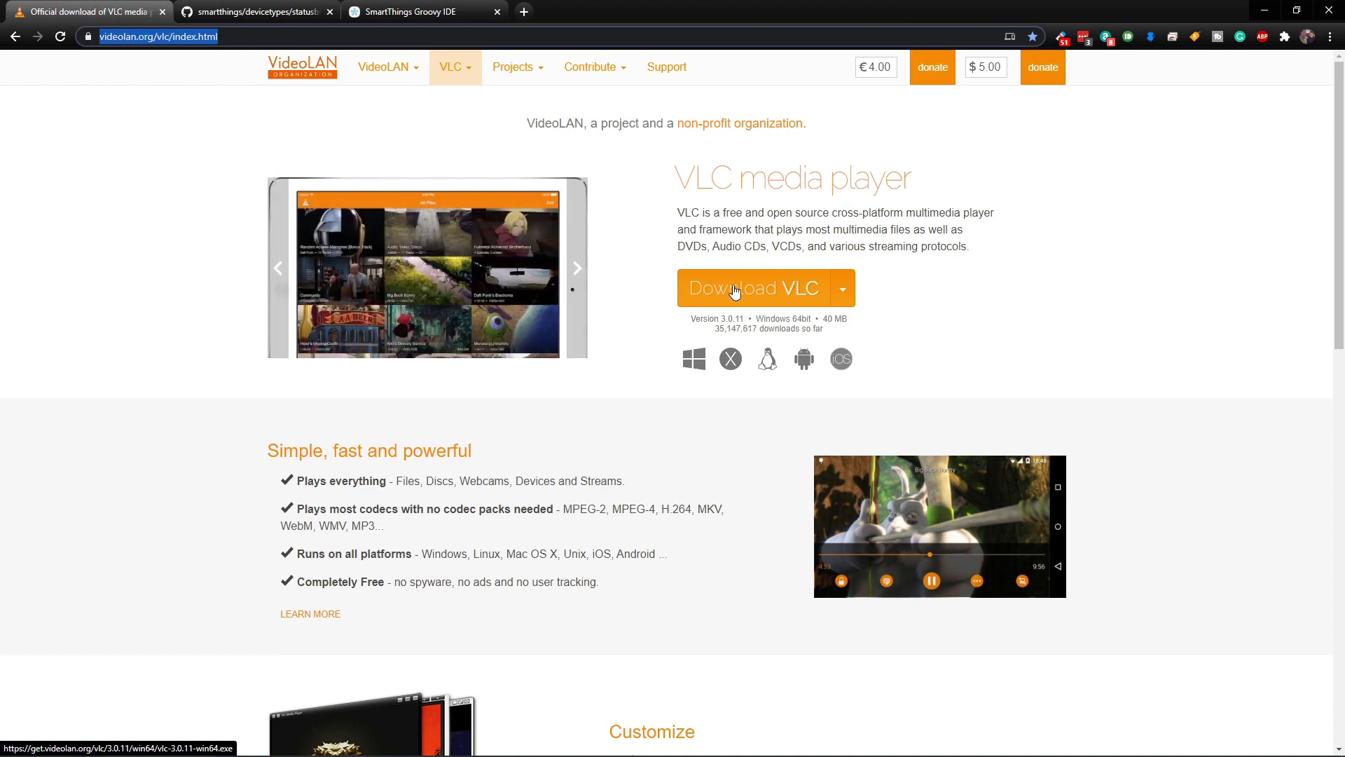
{"action": "left_click", "coordinate": [763, 269]}
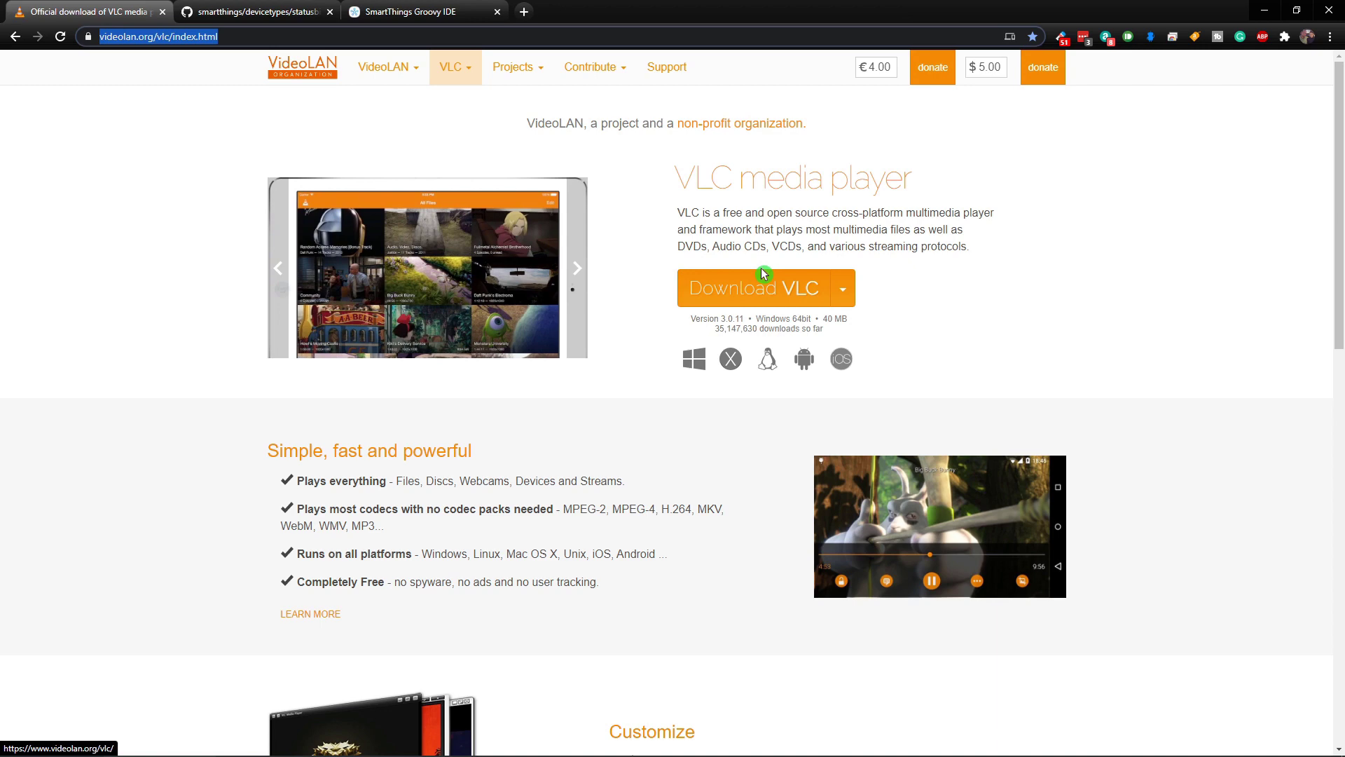
{"action": "left_click", "coordinate": [756, 294]}
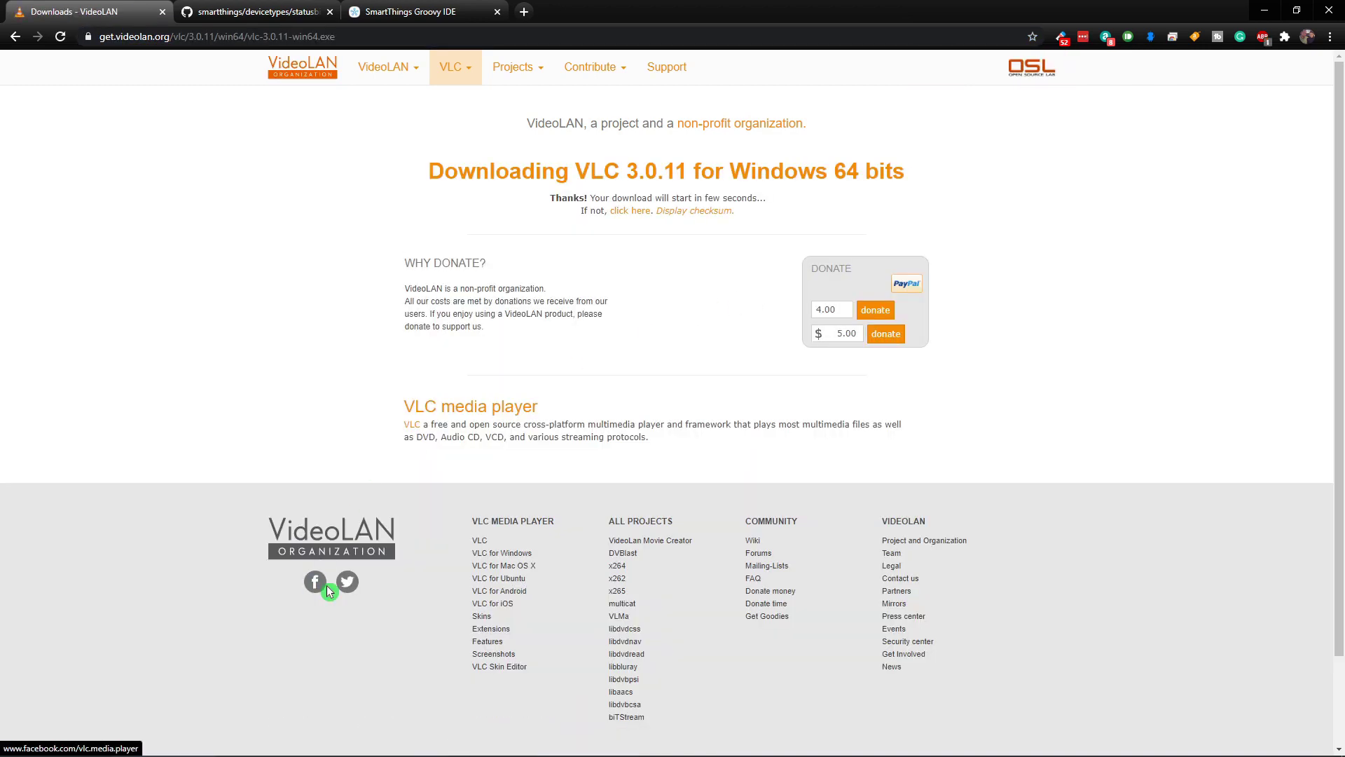
{"action": "left_click", "coordinate": [334, 592]}
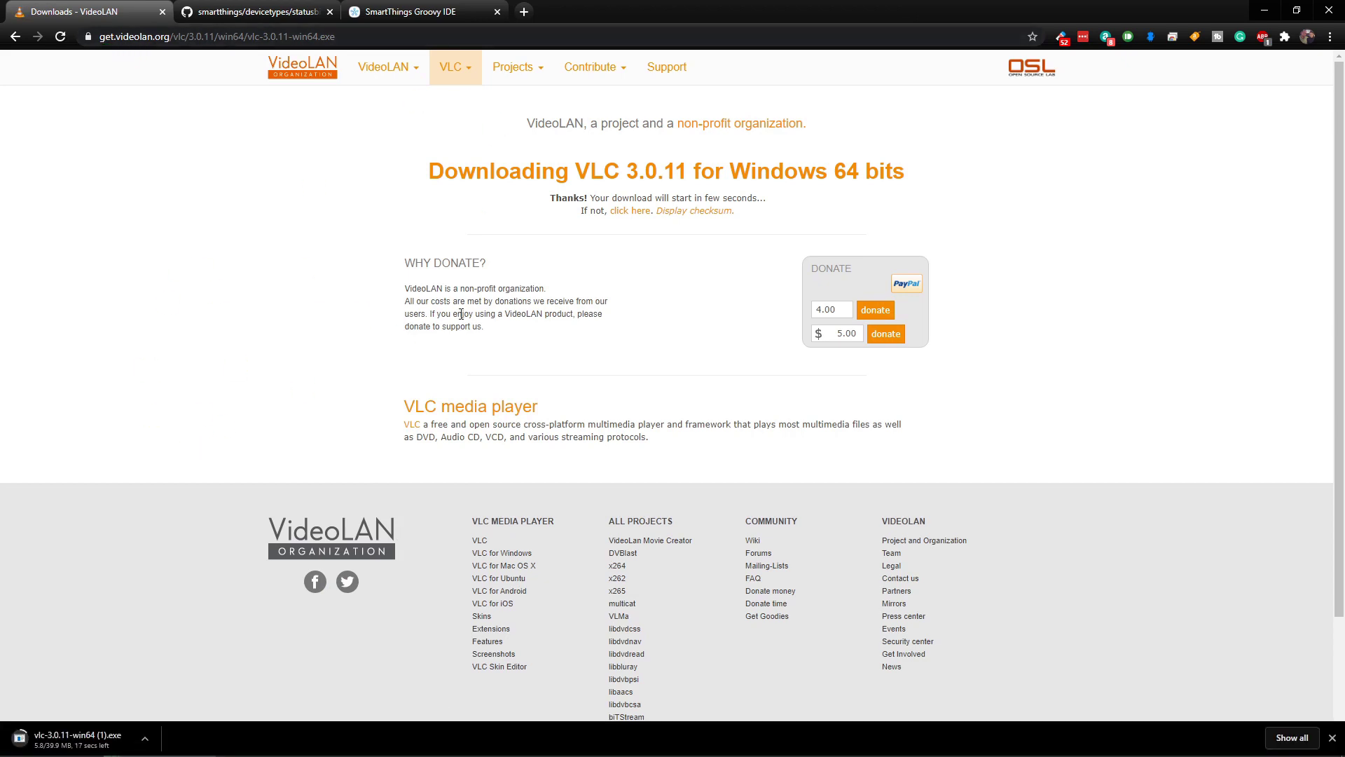
Step: Install VLC media player through its setup wizard and run it on completion
{"action": "left_click", "coordinate": [676, 417]}
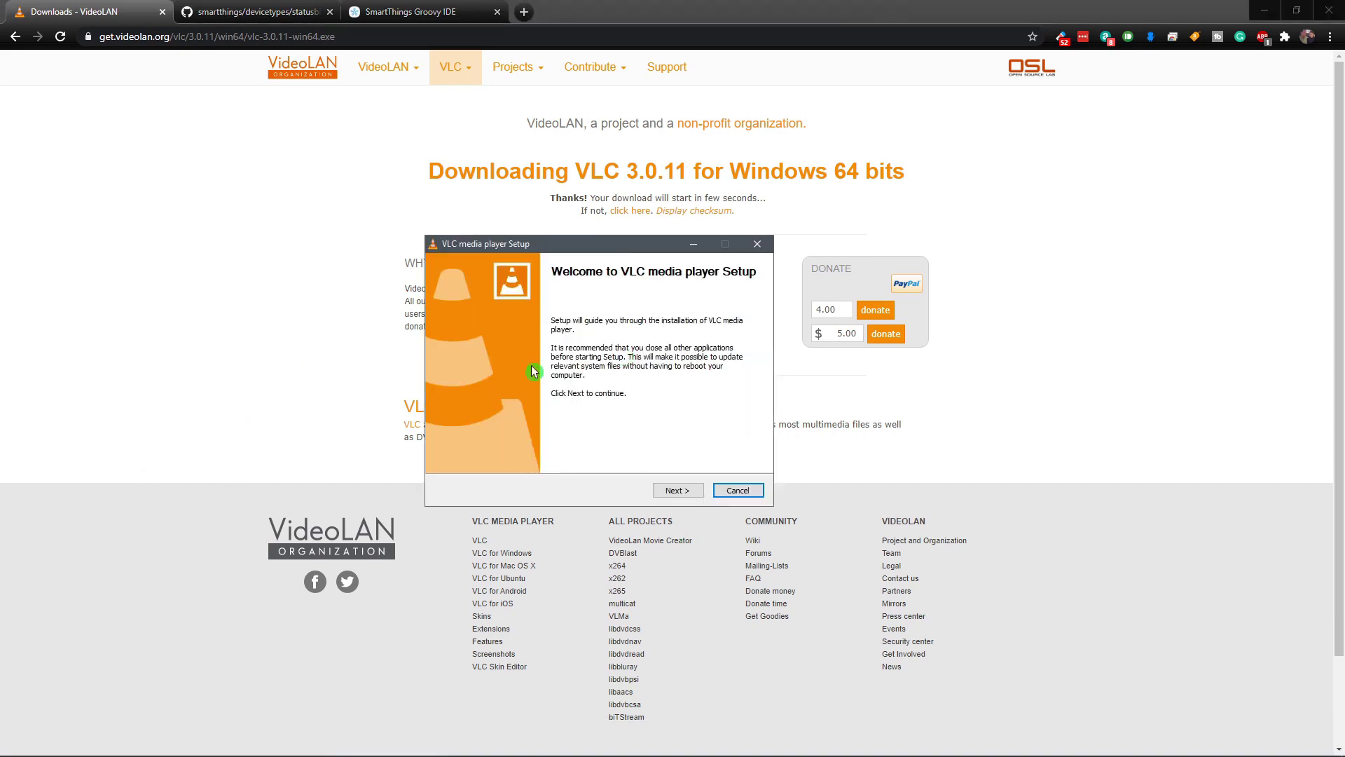
{"action": "left_click", "coordinate": [677, 490]}
{"action": "left_click", "coordinate": [678, 489]}
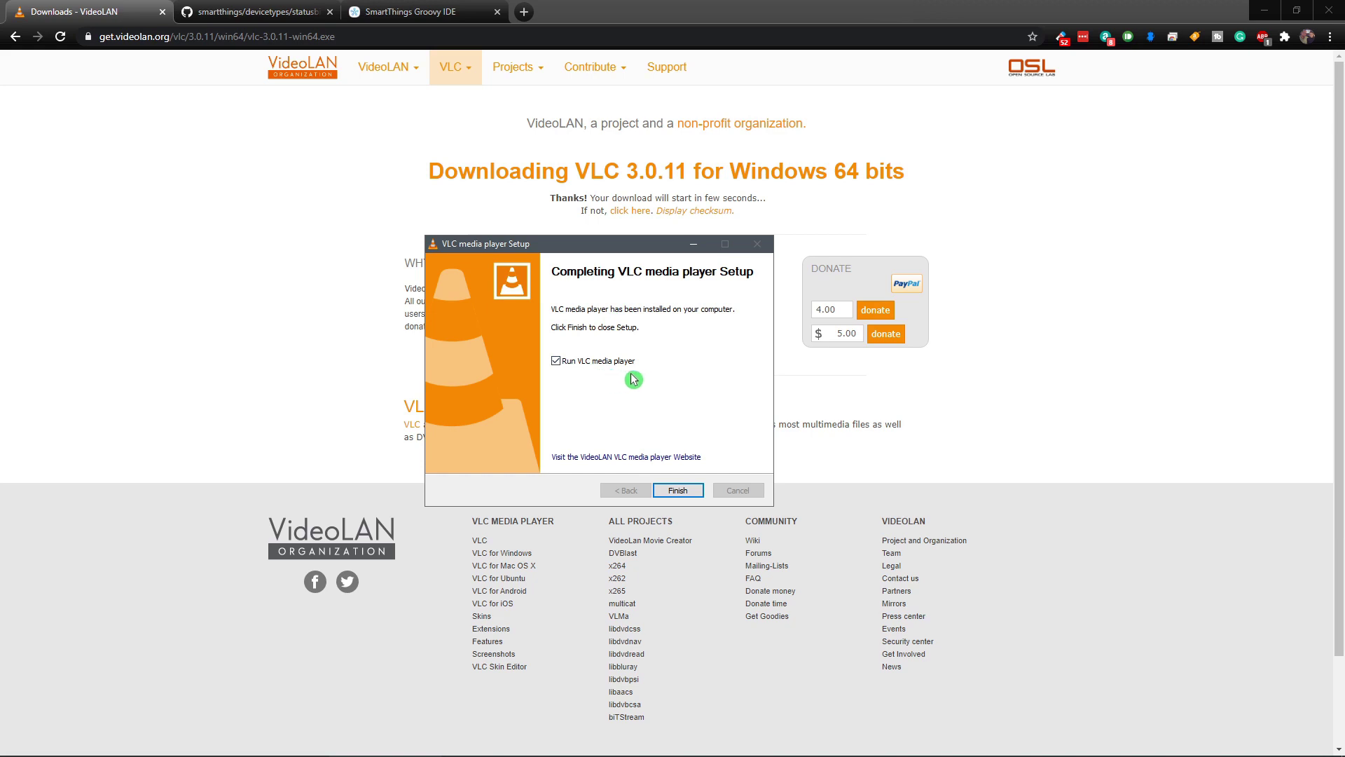
{"action": "left_click", "coordinate": [677, 490]}
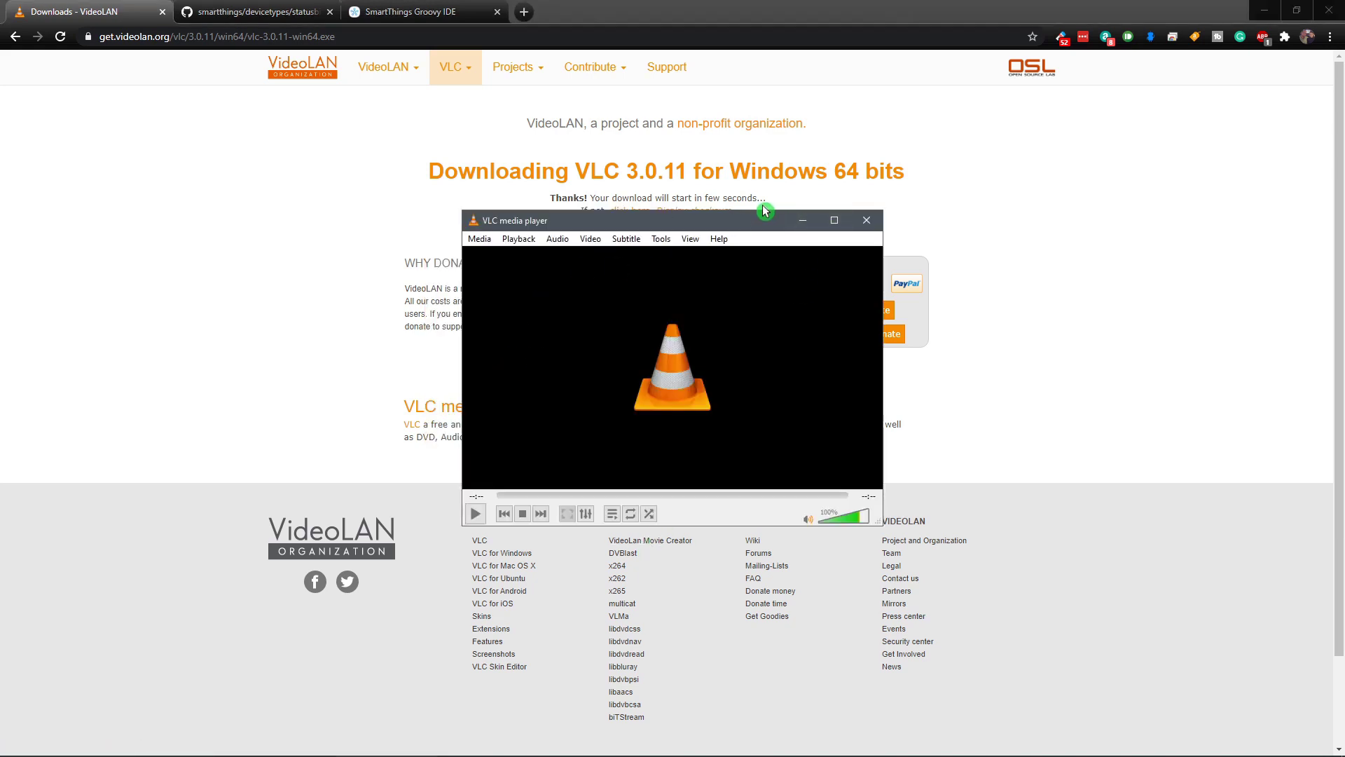
Step: Maximize VLC and enable Web as an extra interface module for the main interfaces in the advanced preferences
{"action": "left_click", "coordinate": [834, 221]}
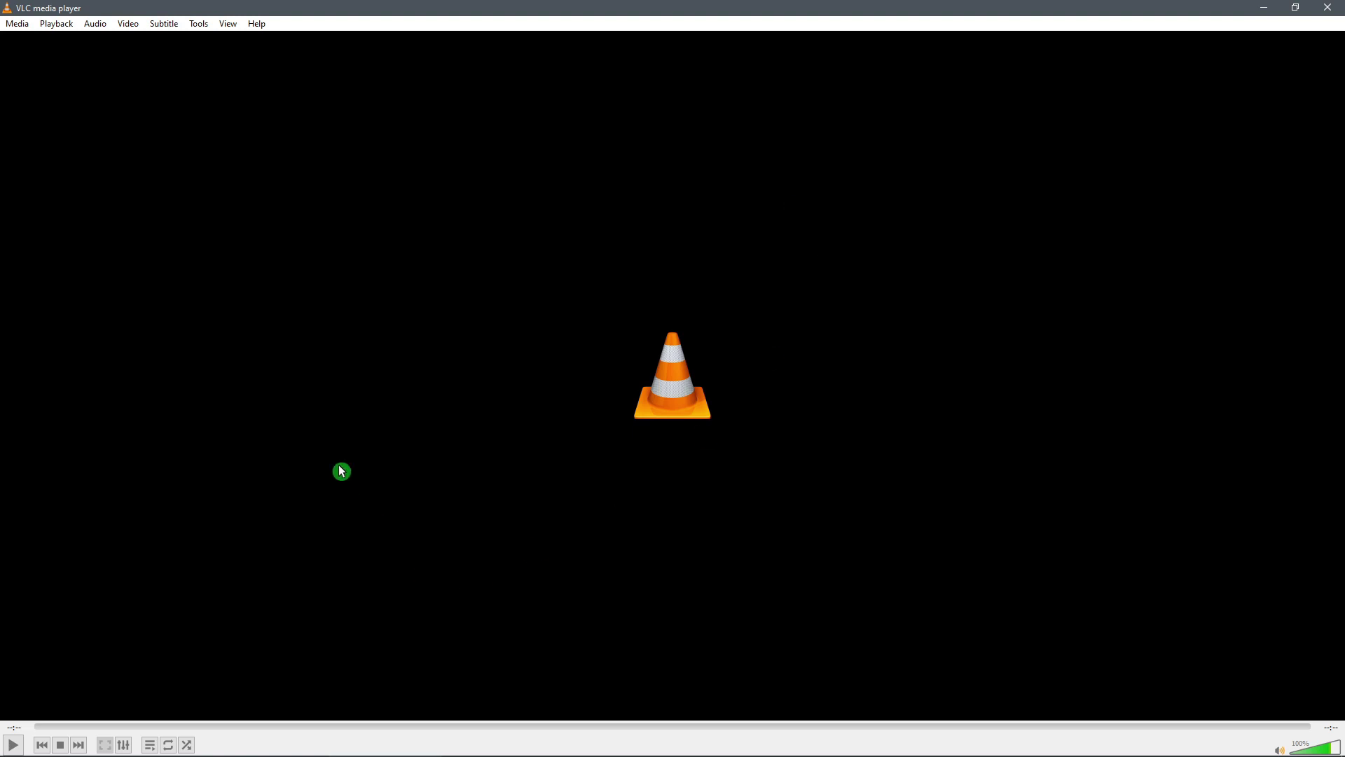
{"action": "left_click", "coordinate": [200, 25]}
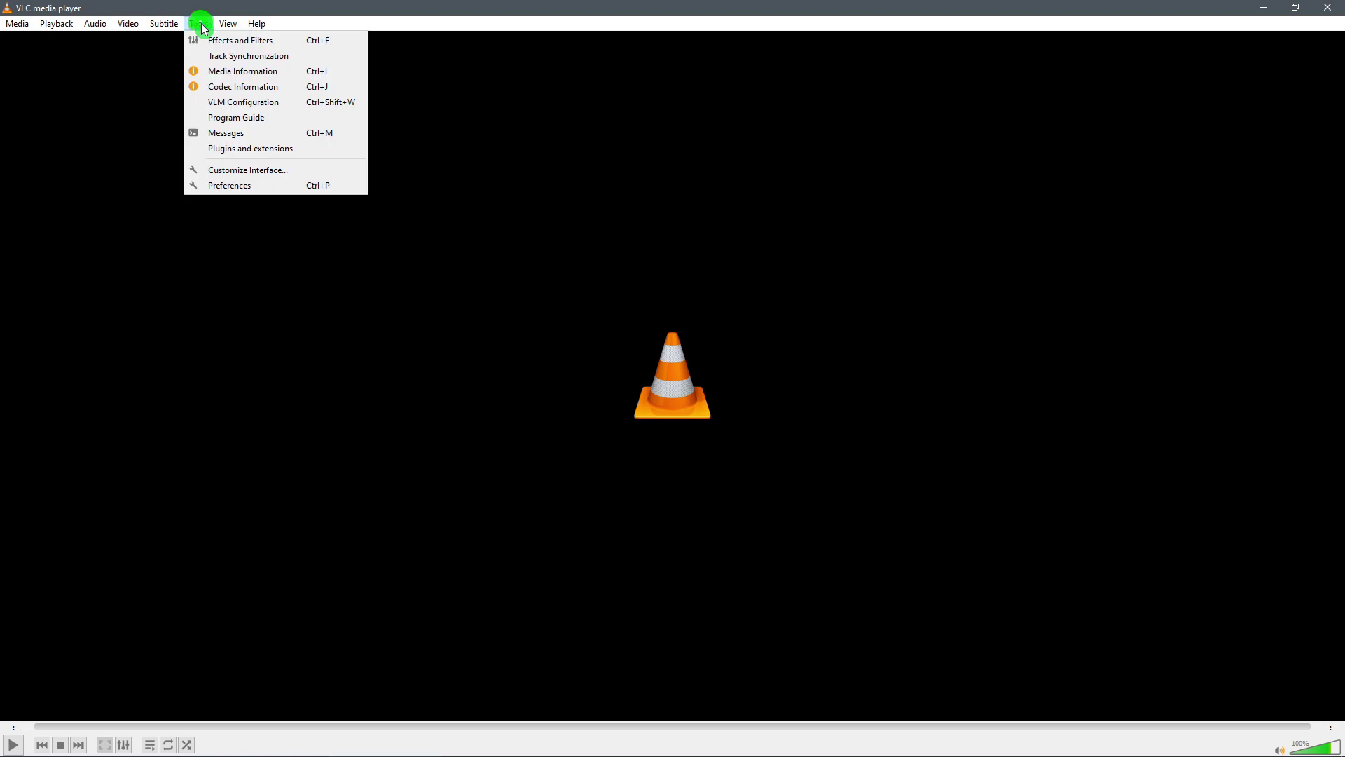
{"action": "left_click", "coordinate": [245, 185]}
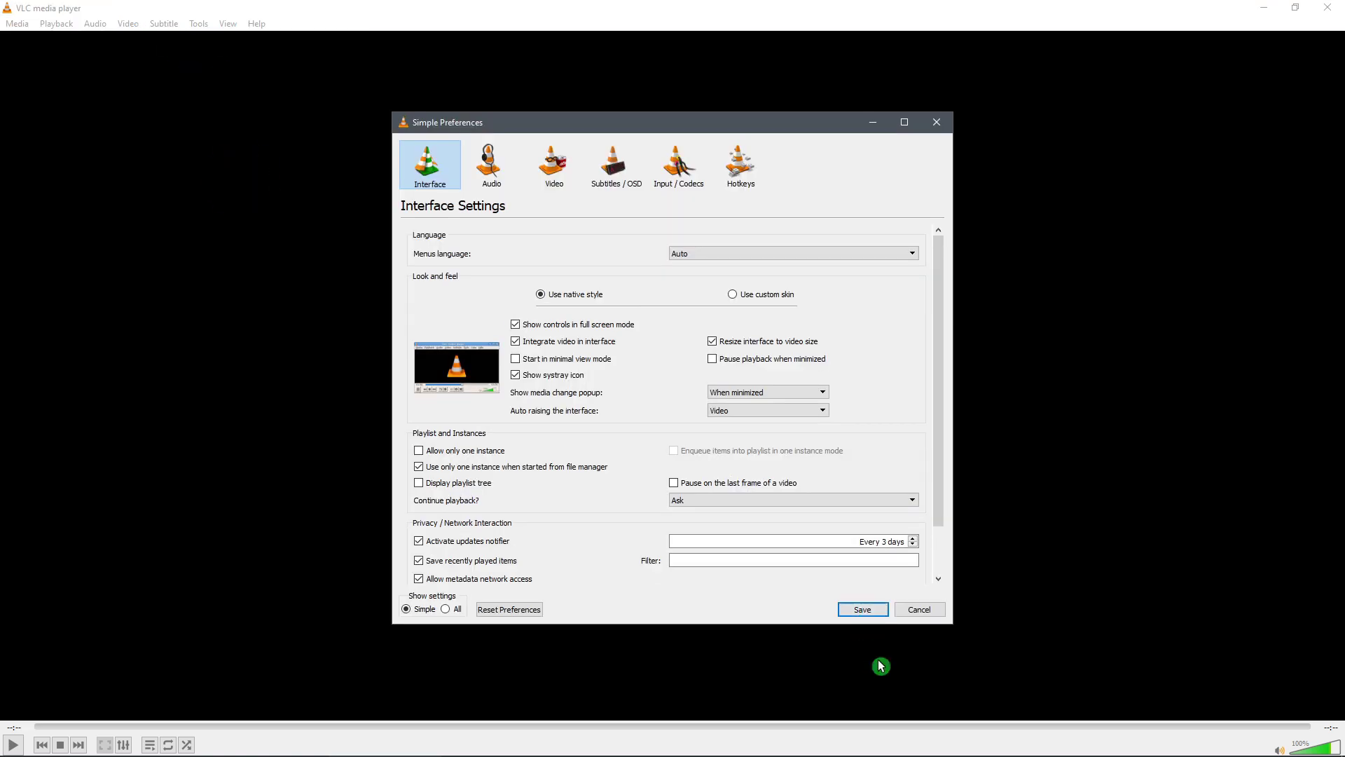
{"action": "left_click", "coordinate": [447, 609]}
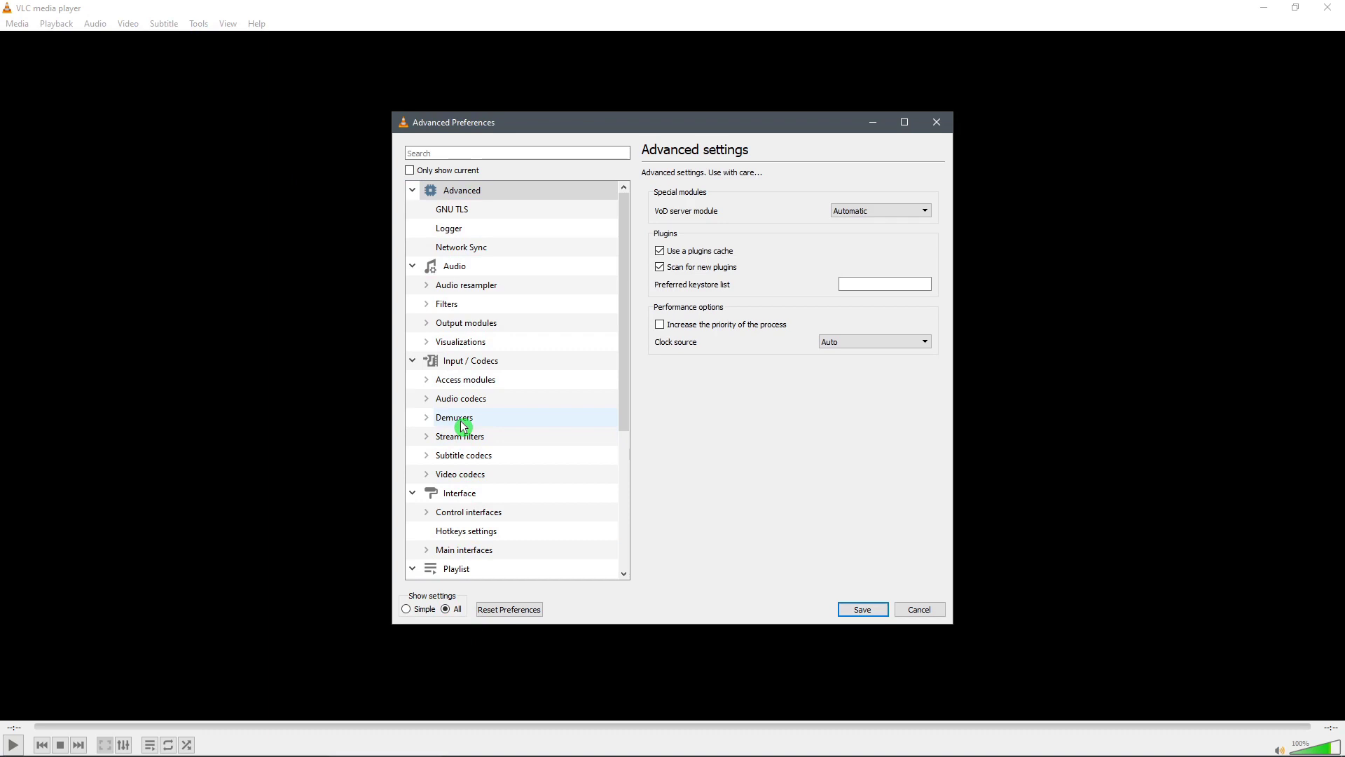
{"action": "scroll", "coordinate": [480, 418], "scroll_direction": "down", "scroll_amount": 1}
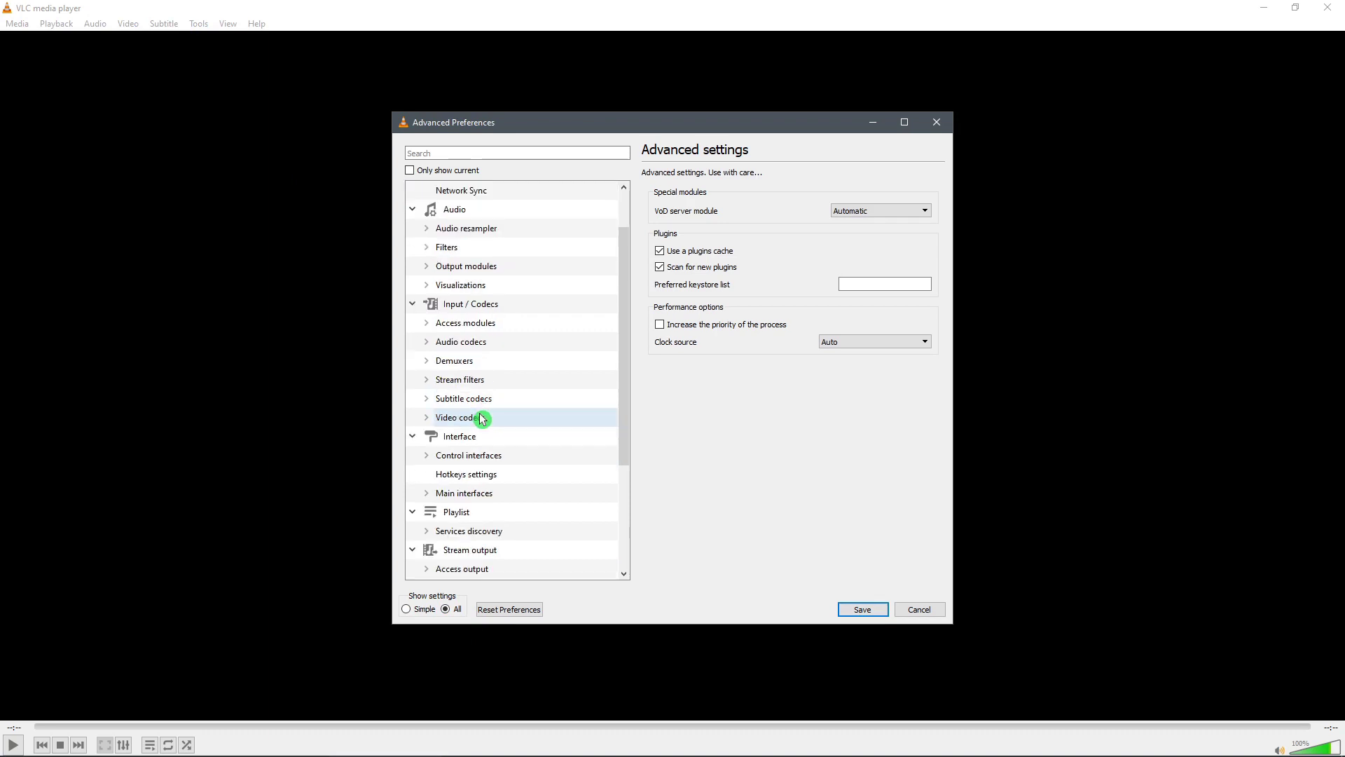
{"action": "scroll", "coordinate": [480, 418], "scroll_direction": "down", "scroll_amount": 1}
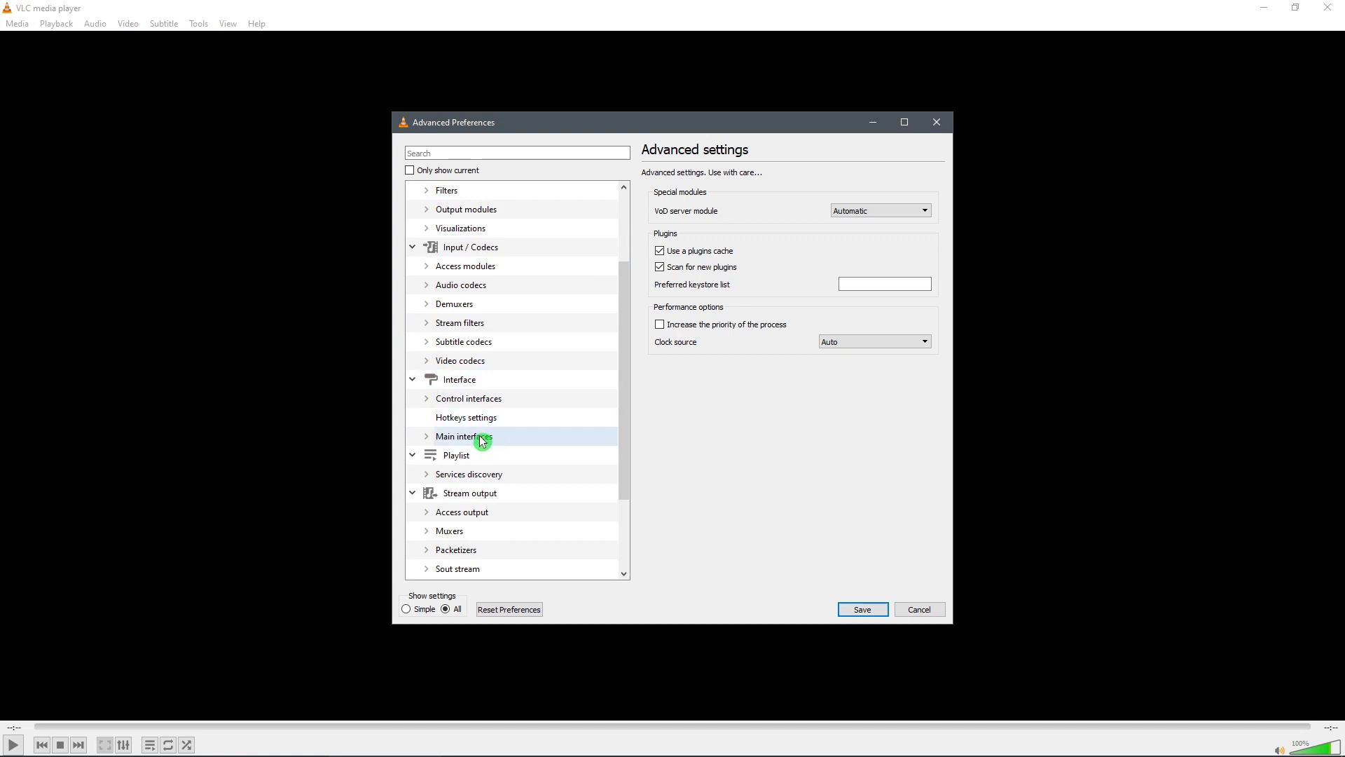
{"action": "left_click", "coordinate": [453, 439]}
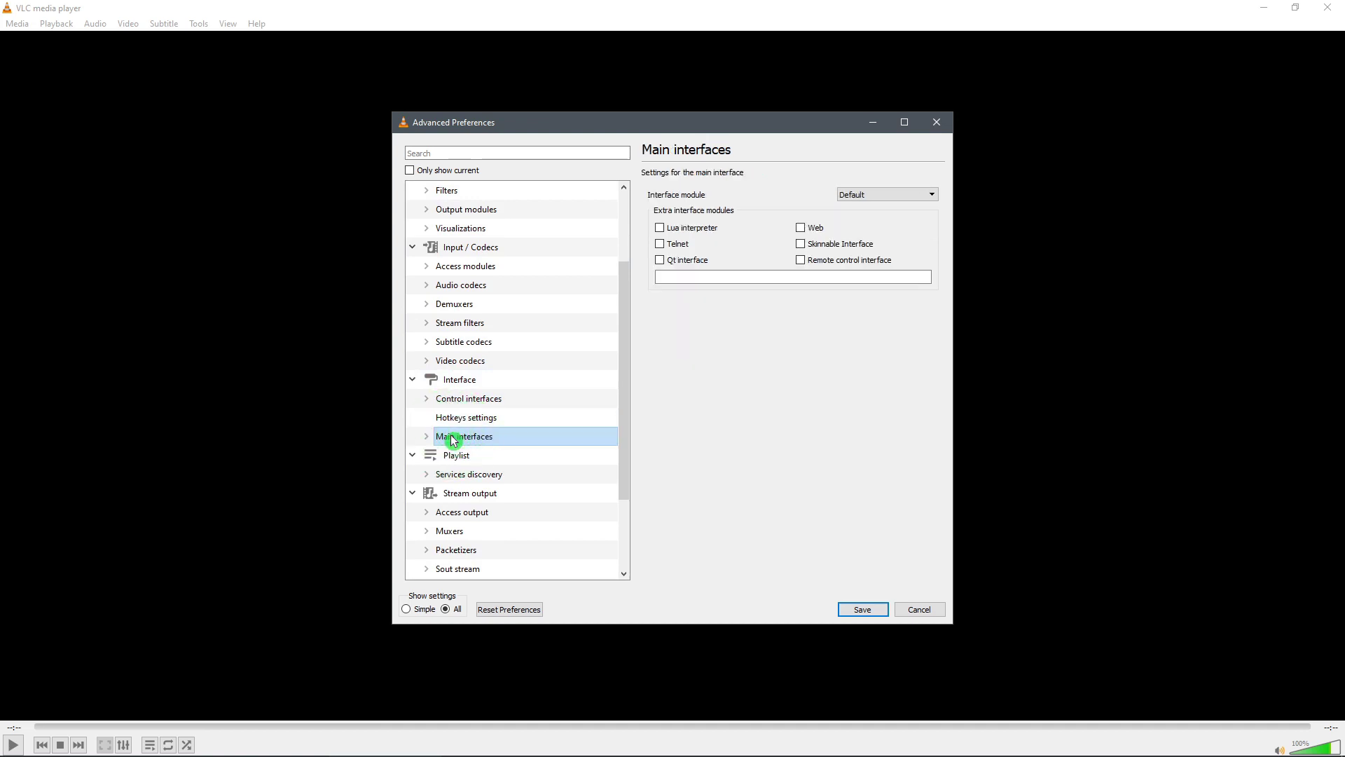
{"action": "left_click", "coordinate": [801, 229]}
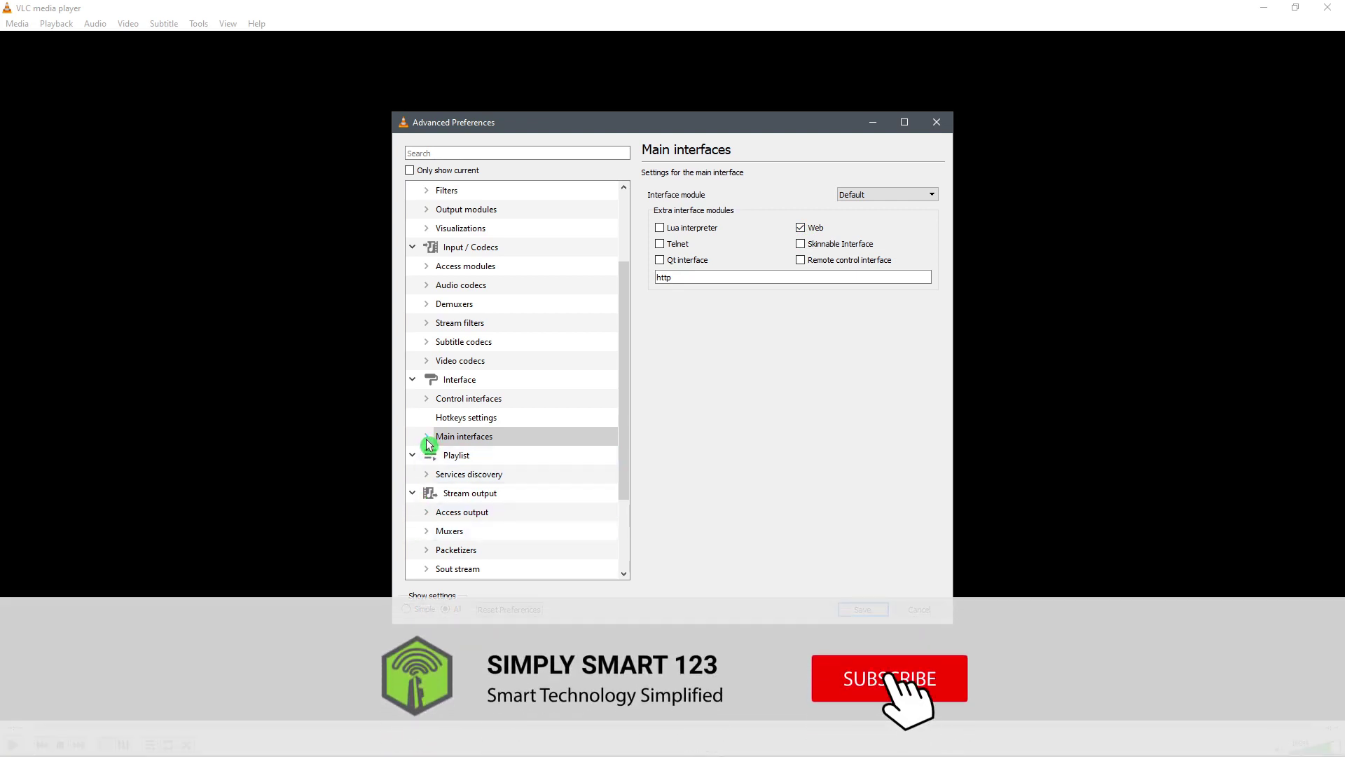
Step: Enter a Lua HTTP password in the Lua settings under the main interfaces and save the preferences
{"action": "left_click", "coordinate": [426, 438]}
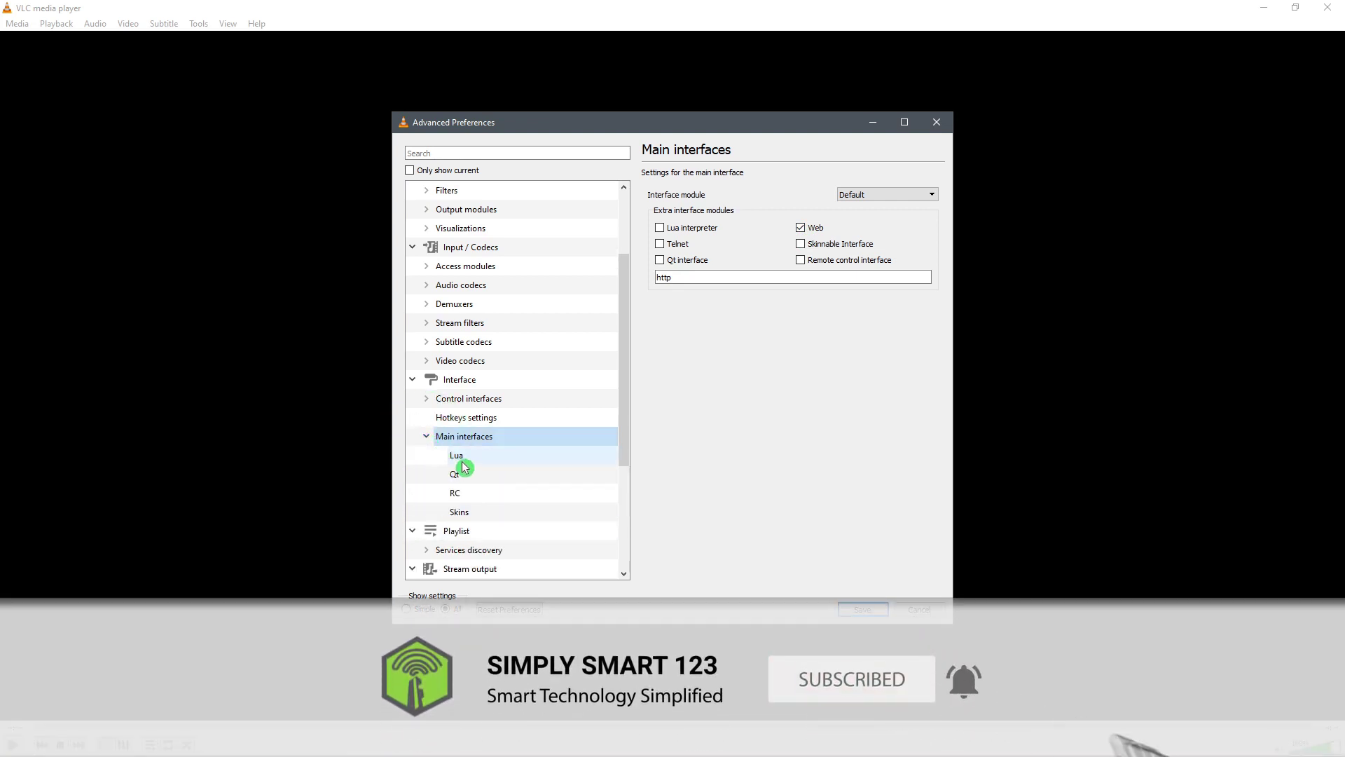
{"action": "left_click", "coordinate": [482, 464]}
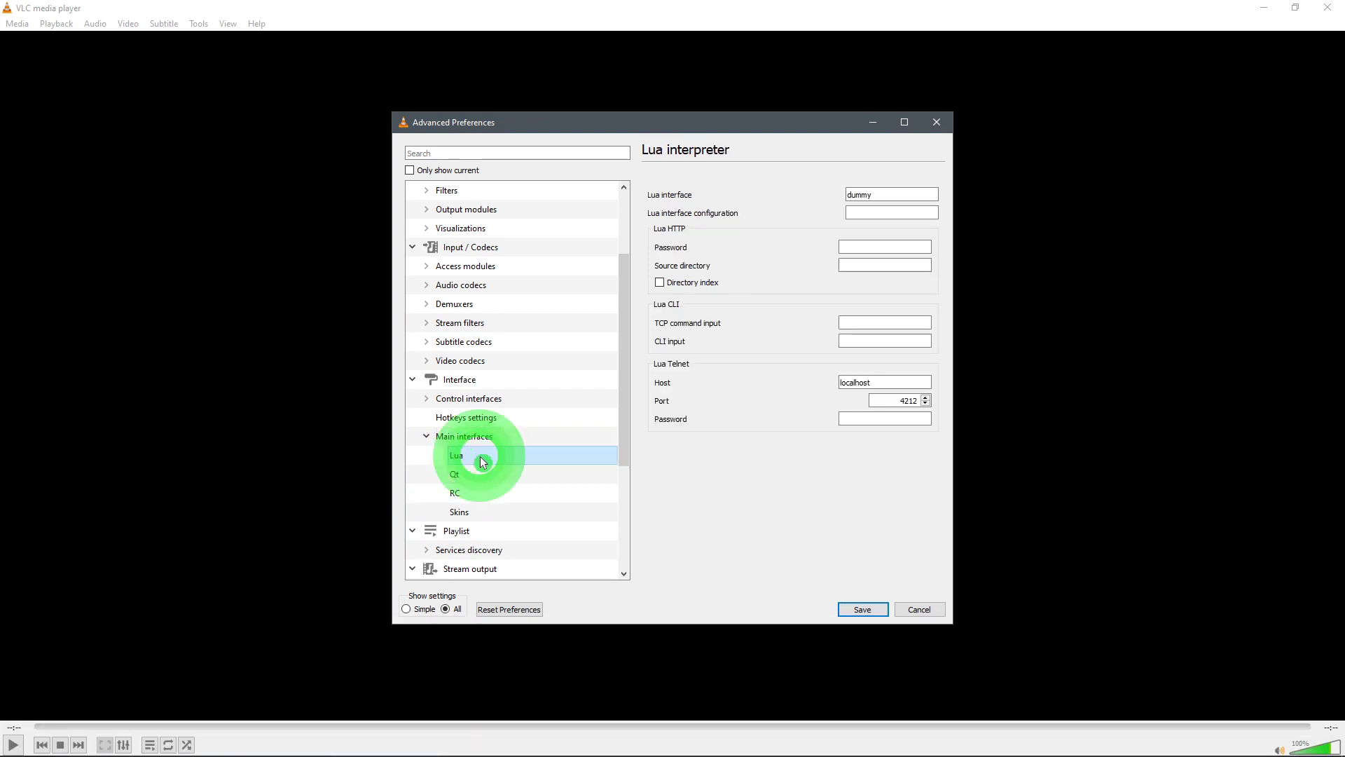
{"action": "left_click", "coordinate": [876, 248]}
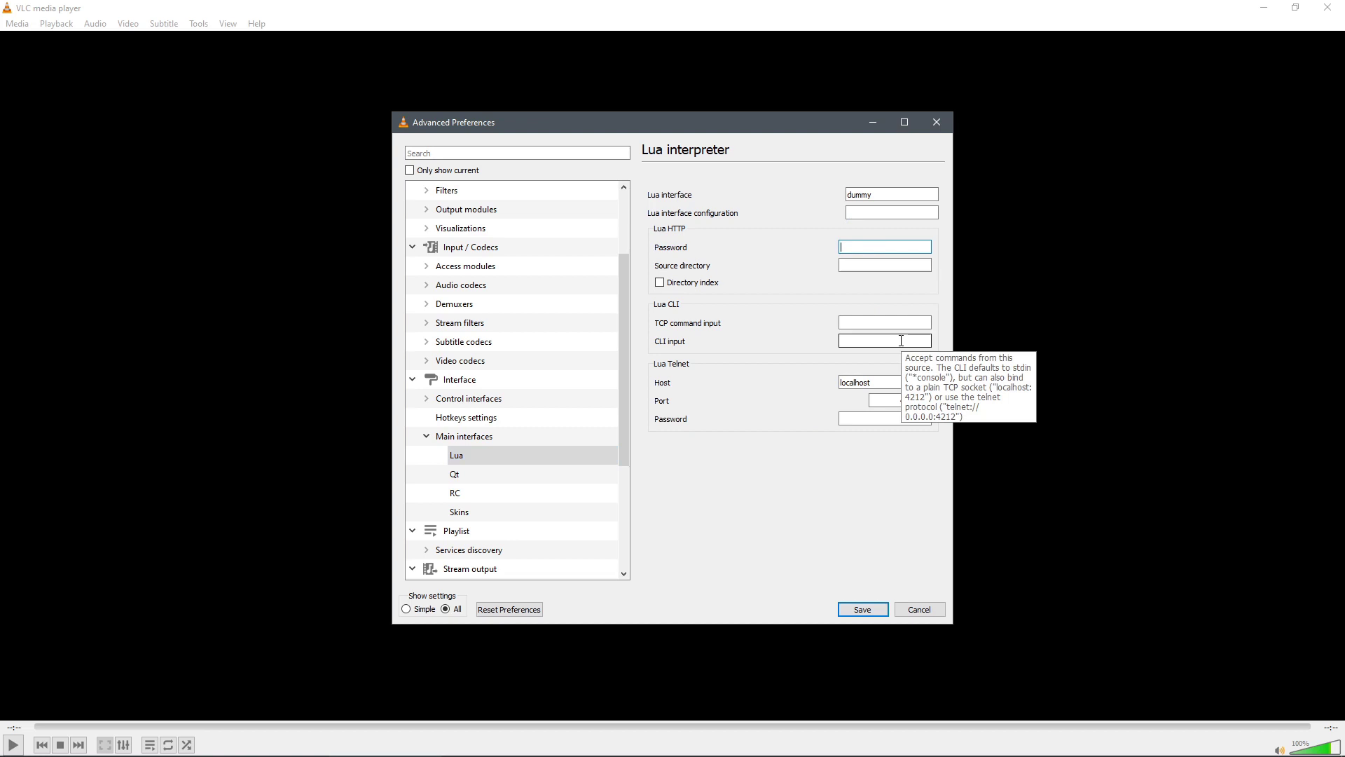
{"action": "left_click", "coordinate": [911, 255]}
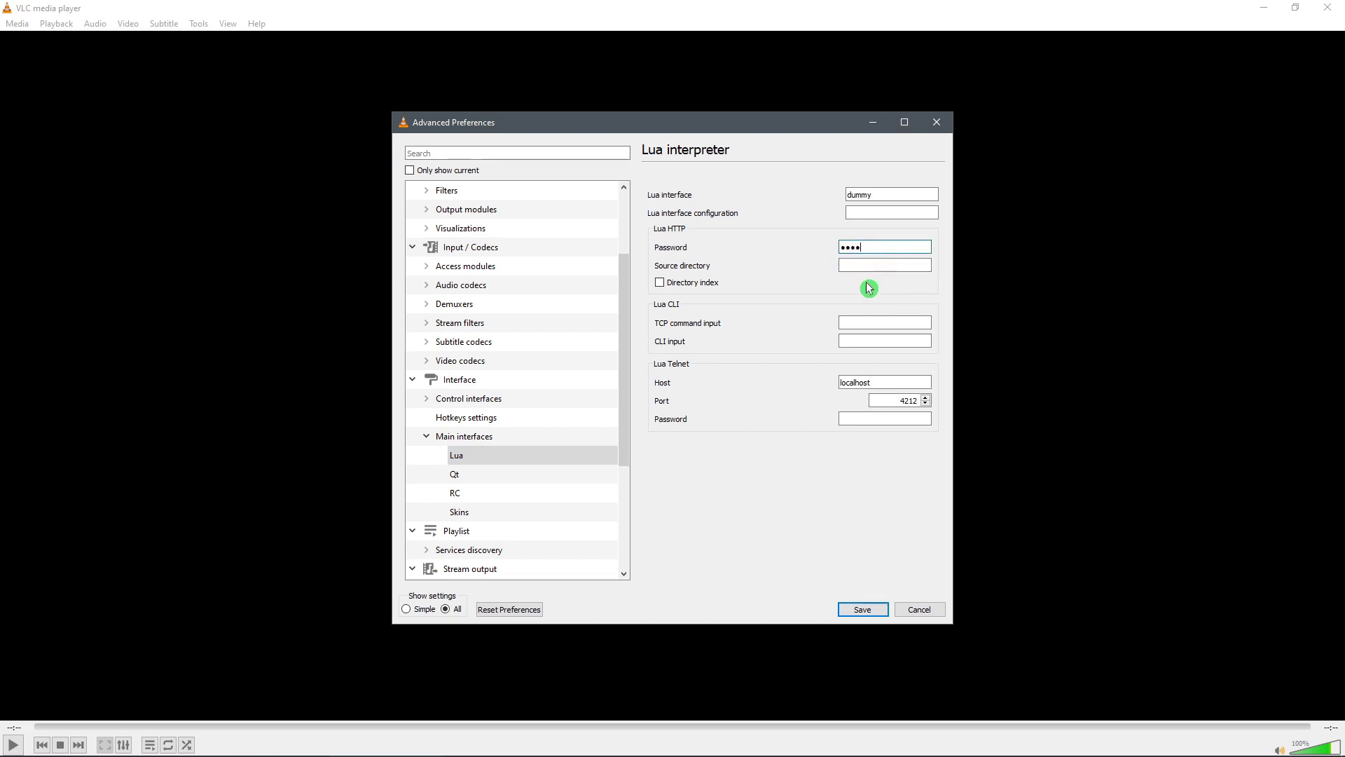
{"action": "left_click", "coordinate": [865, 610]}
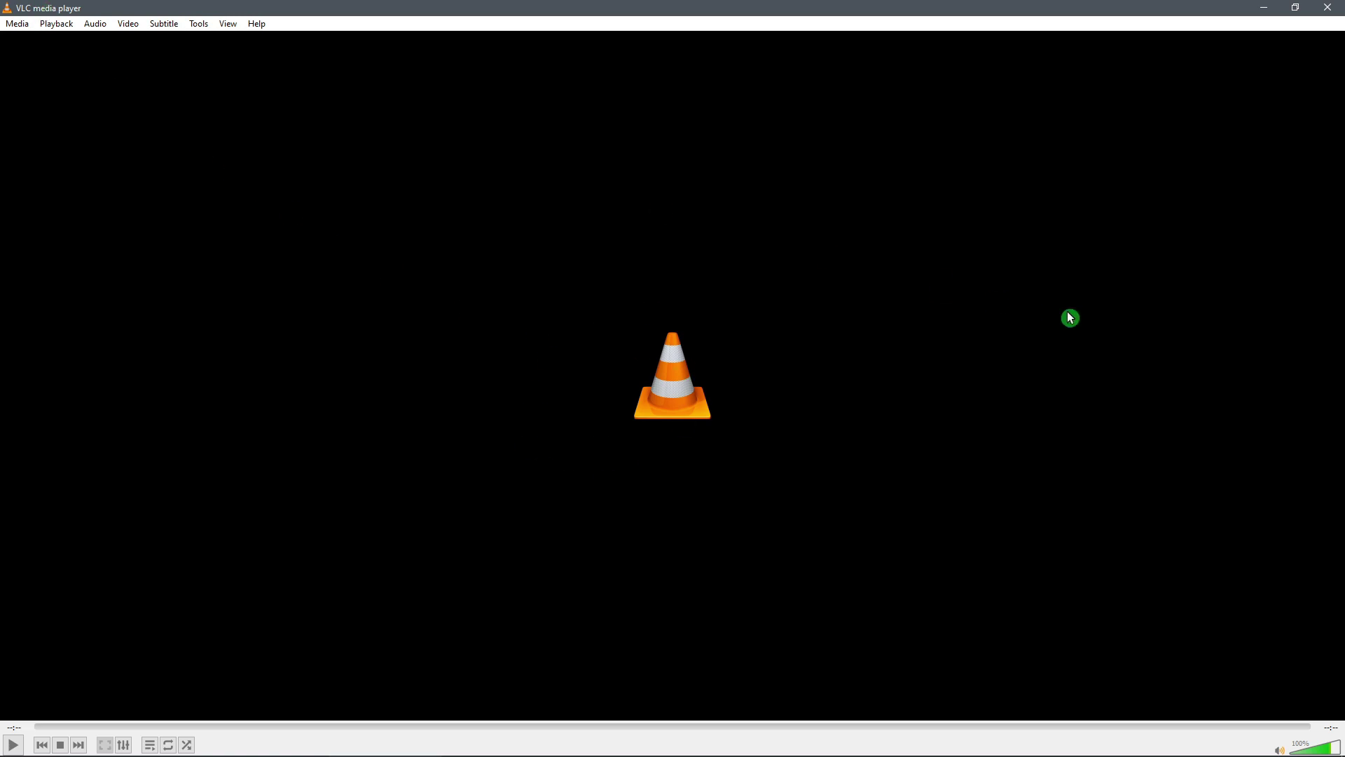
Step: Restart VLC with firewall access allowed on private networks, and move its restored window away from the middle of the desktop
{"action": "left_click", "coordinate": [1329, 10]}
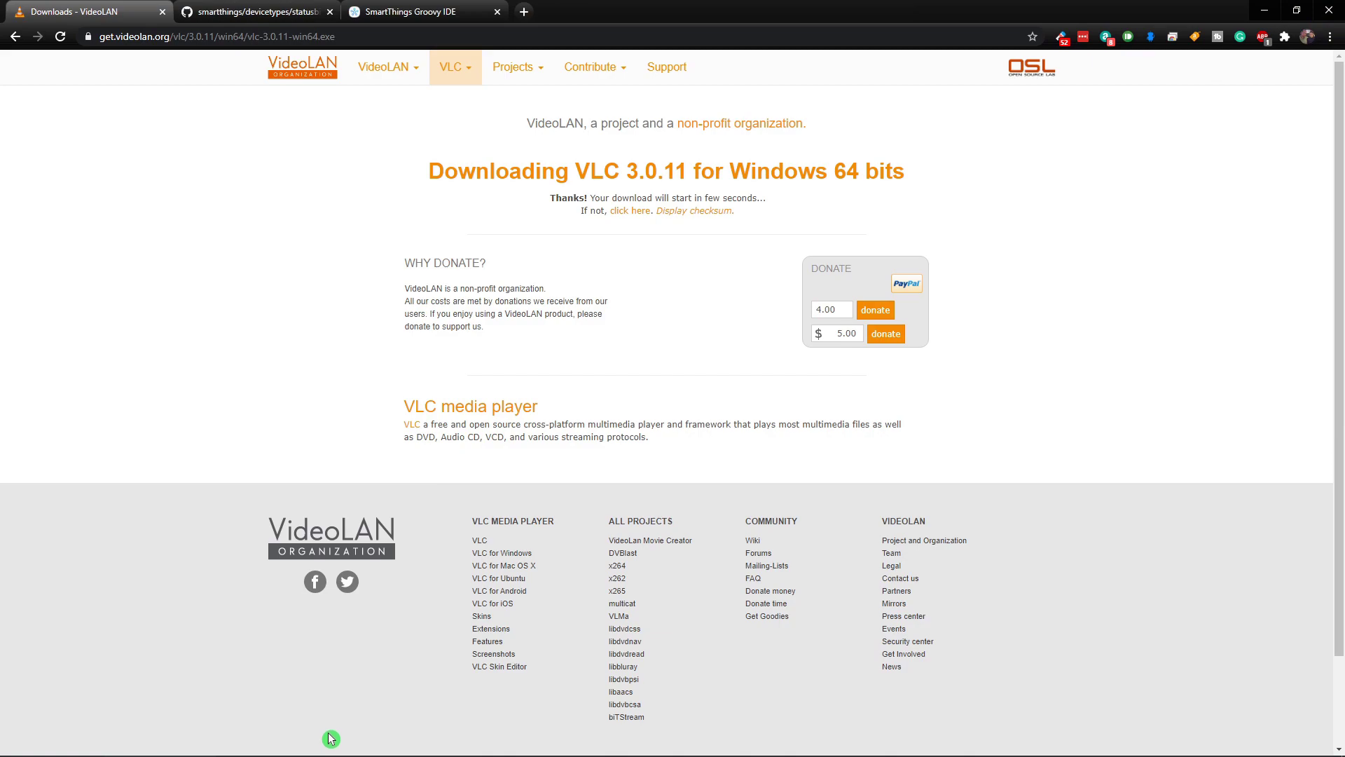
{"action": "left_click", "coordinate": [159, 744]}
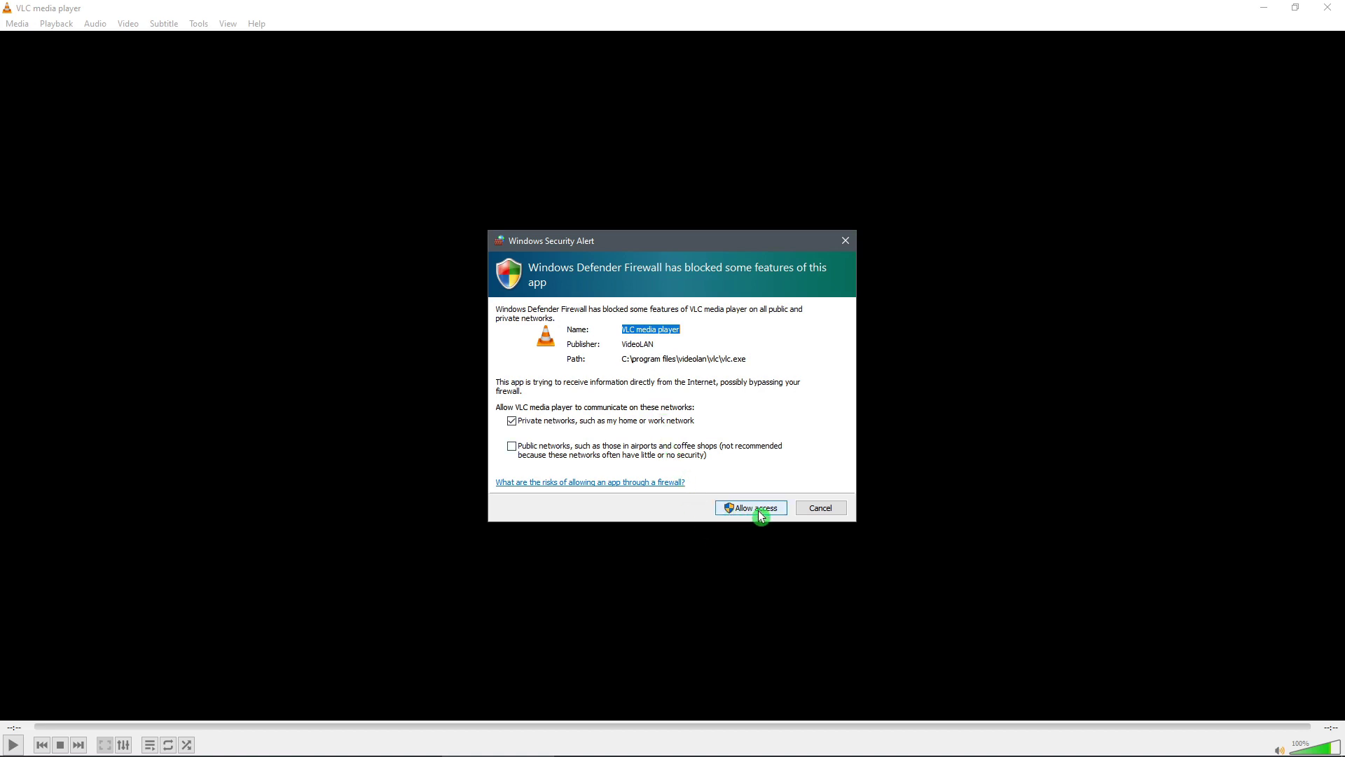
{"action": "left_click", "coordinate": [760, 514]}
{"action": "left_click", "coordinate": [1294, 10]}
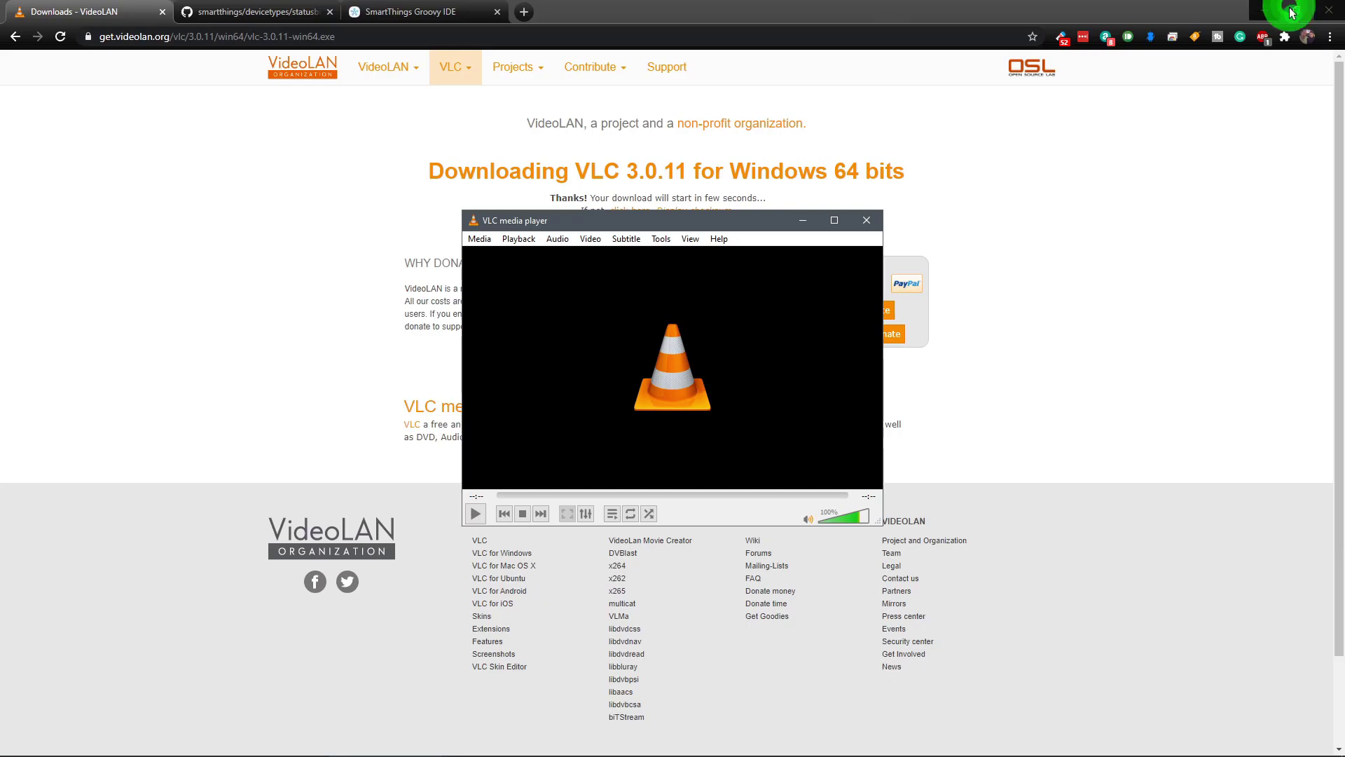
{"action": "left_click_drag", "start_coordinate": [553, 226], "coordinate": [892, 165]}
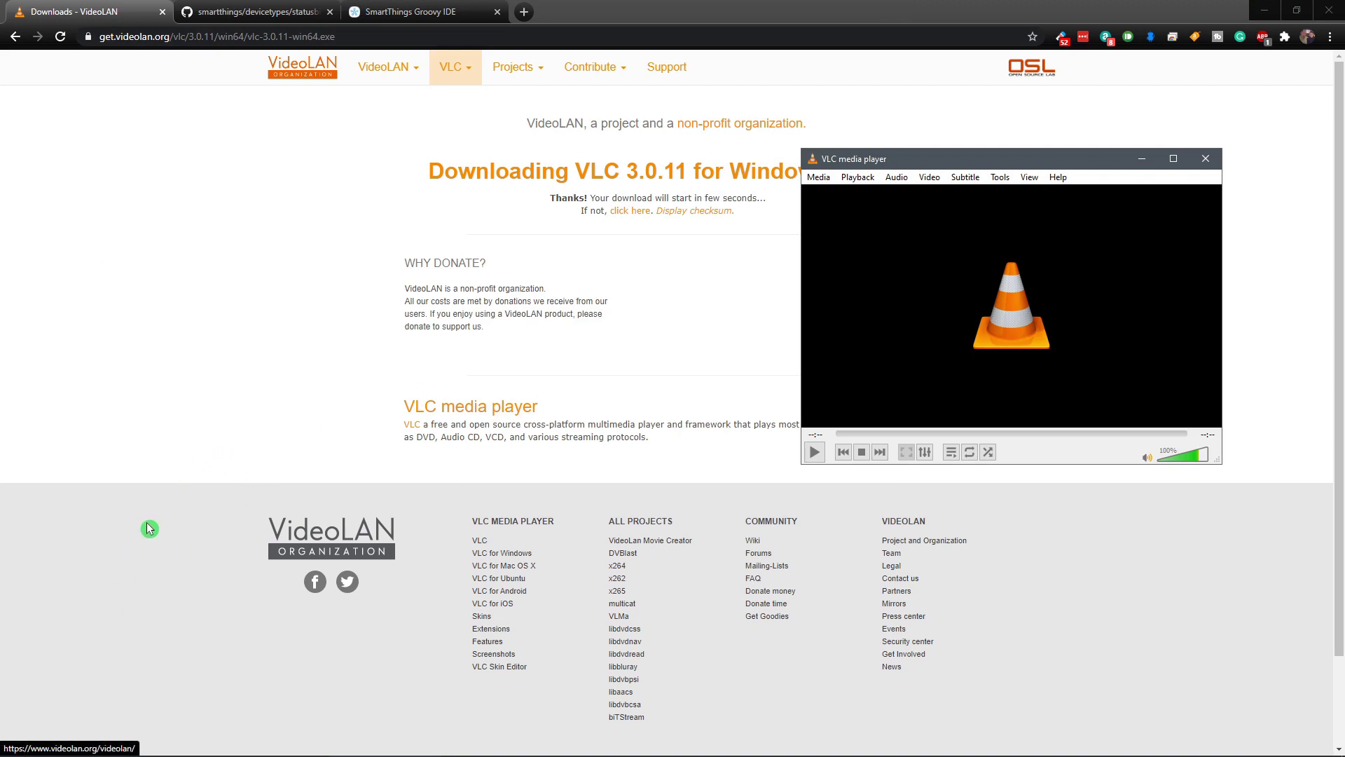
Step: Run ipconfig in a Windows command prompt to look up the computer's IPv4 address
{"action": "mouse_move", "coordinate": [168, 754]}
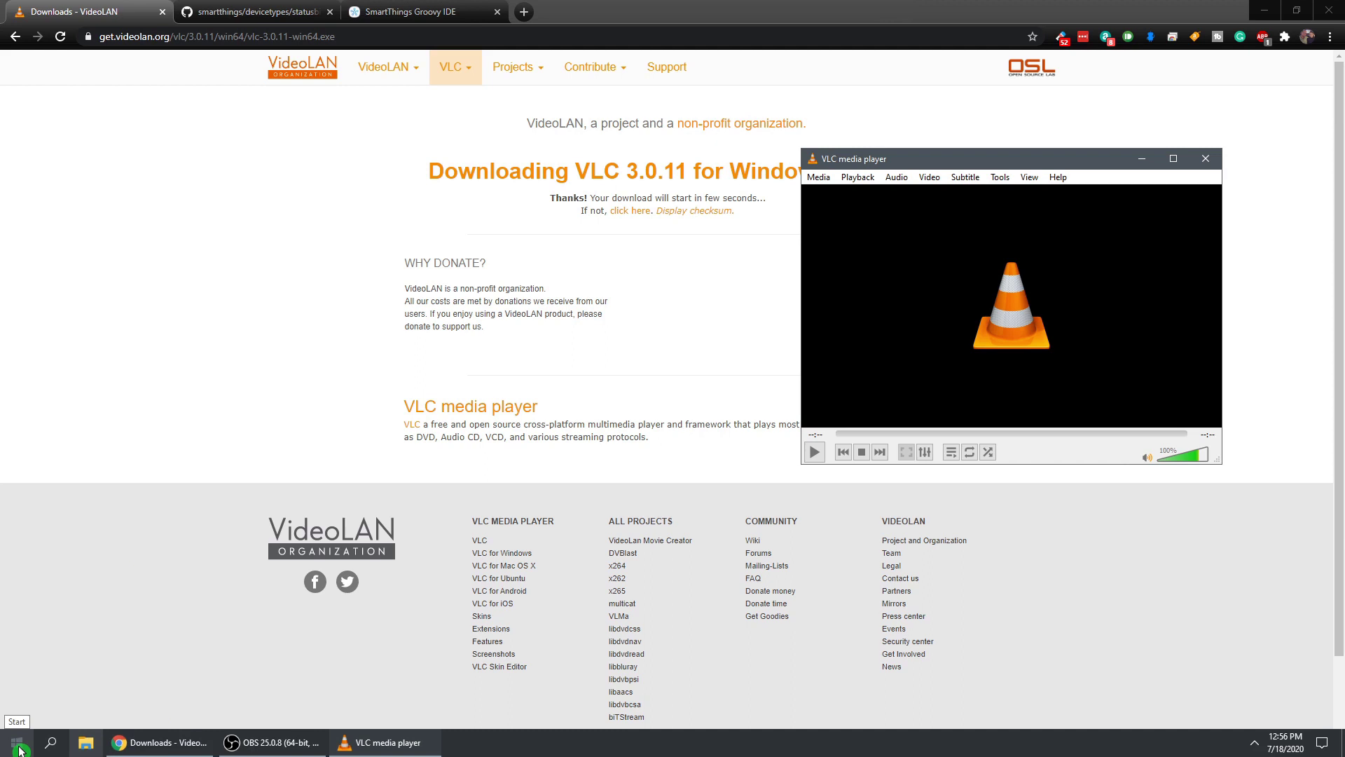
{"action": "left_click", "coordinate": [19, 749]}
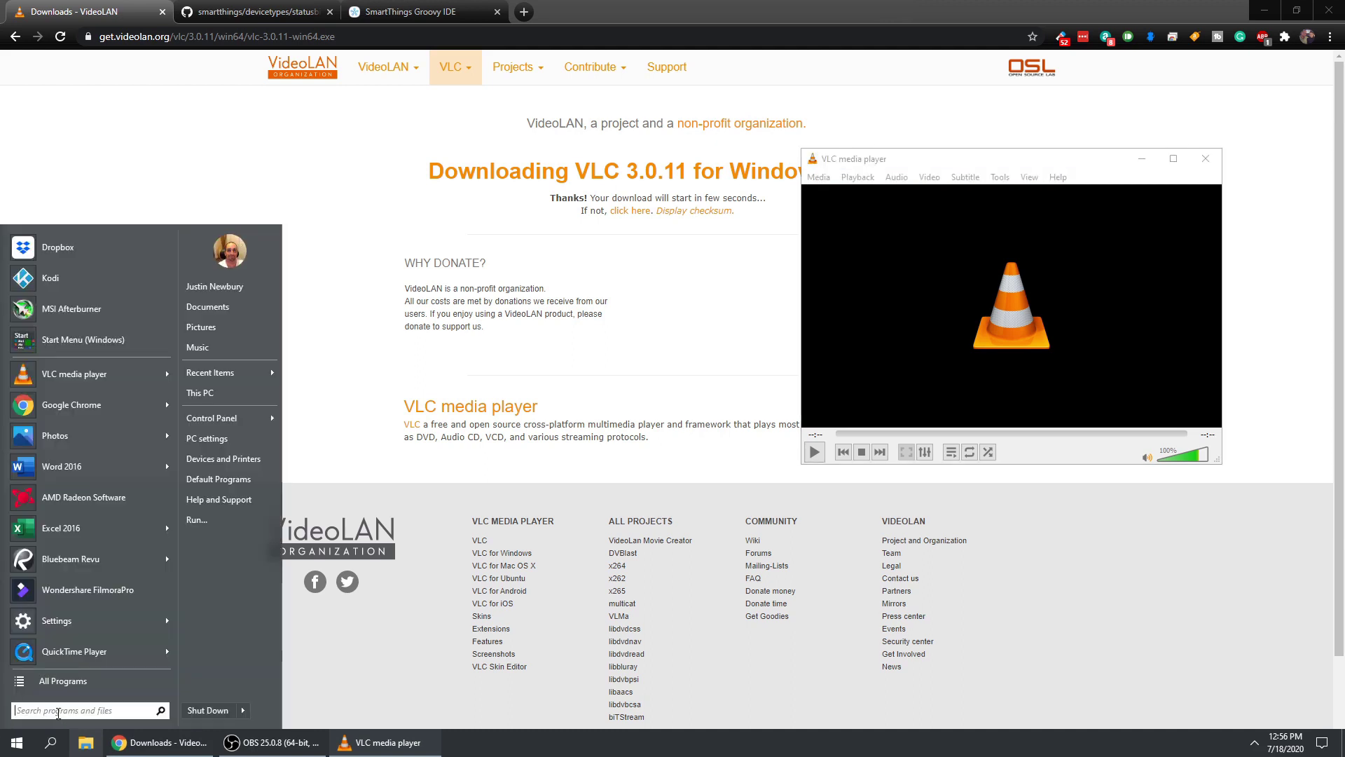
{"action": "type", "text": "cmd"}
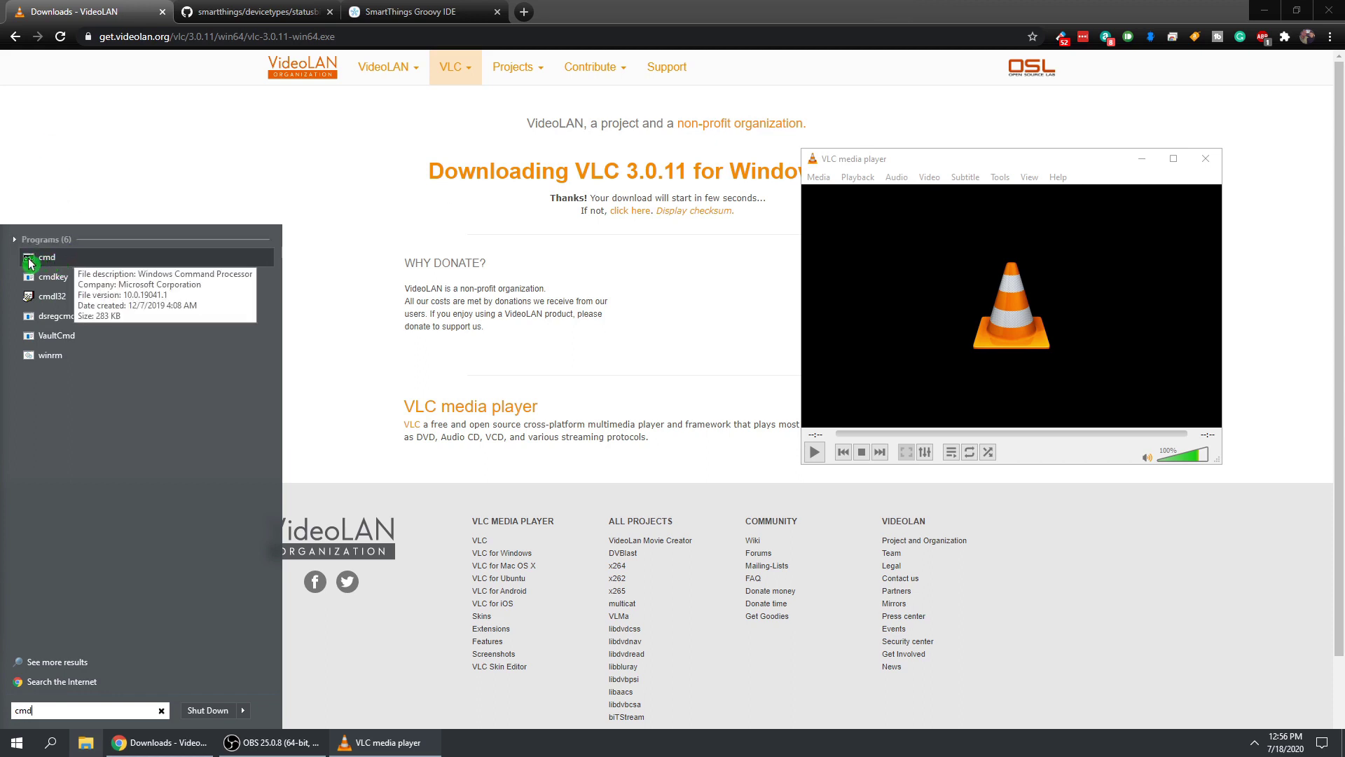
{"action": "left_click", "coordinate": [52, 263]}
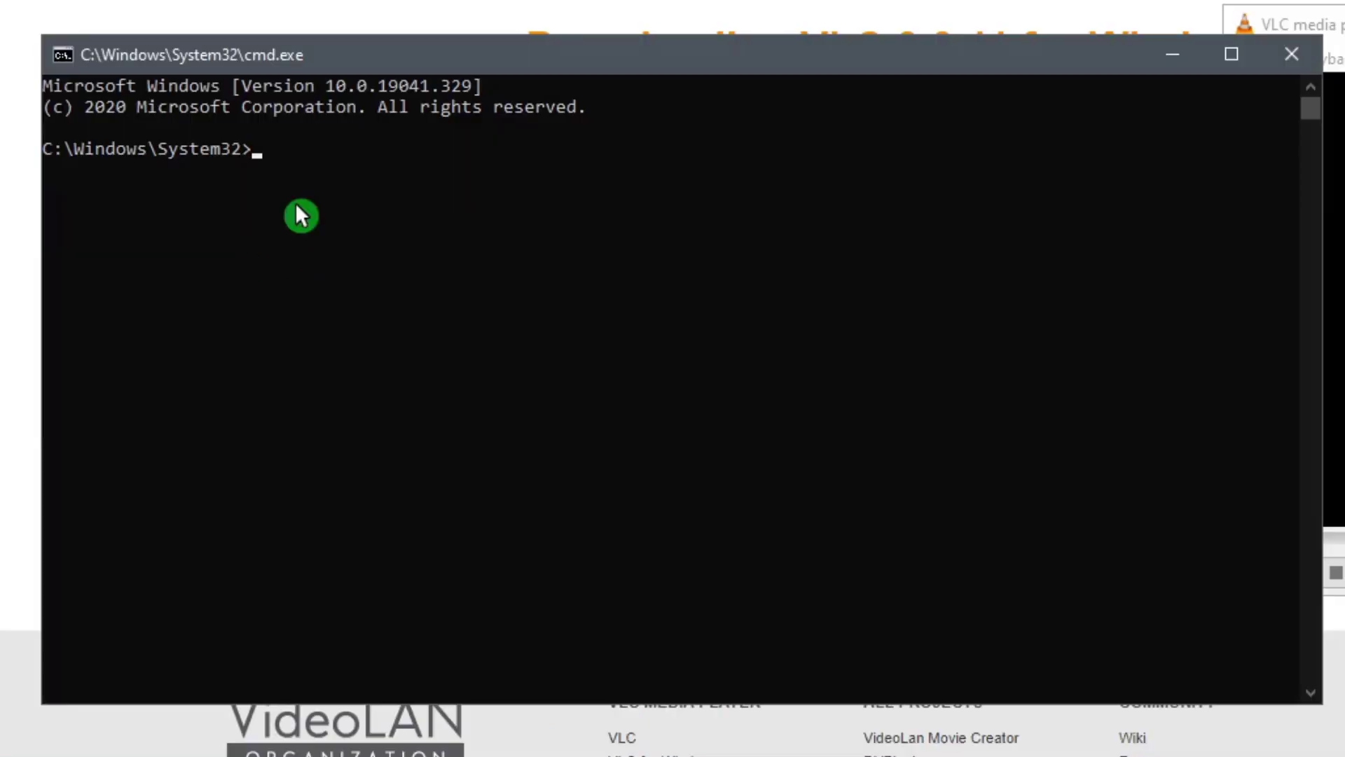
{"action": "type", "text": "ipconfig"}
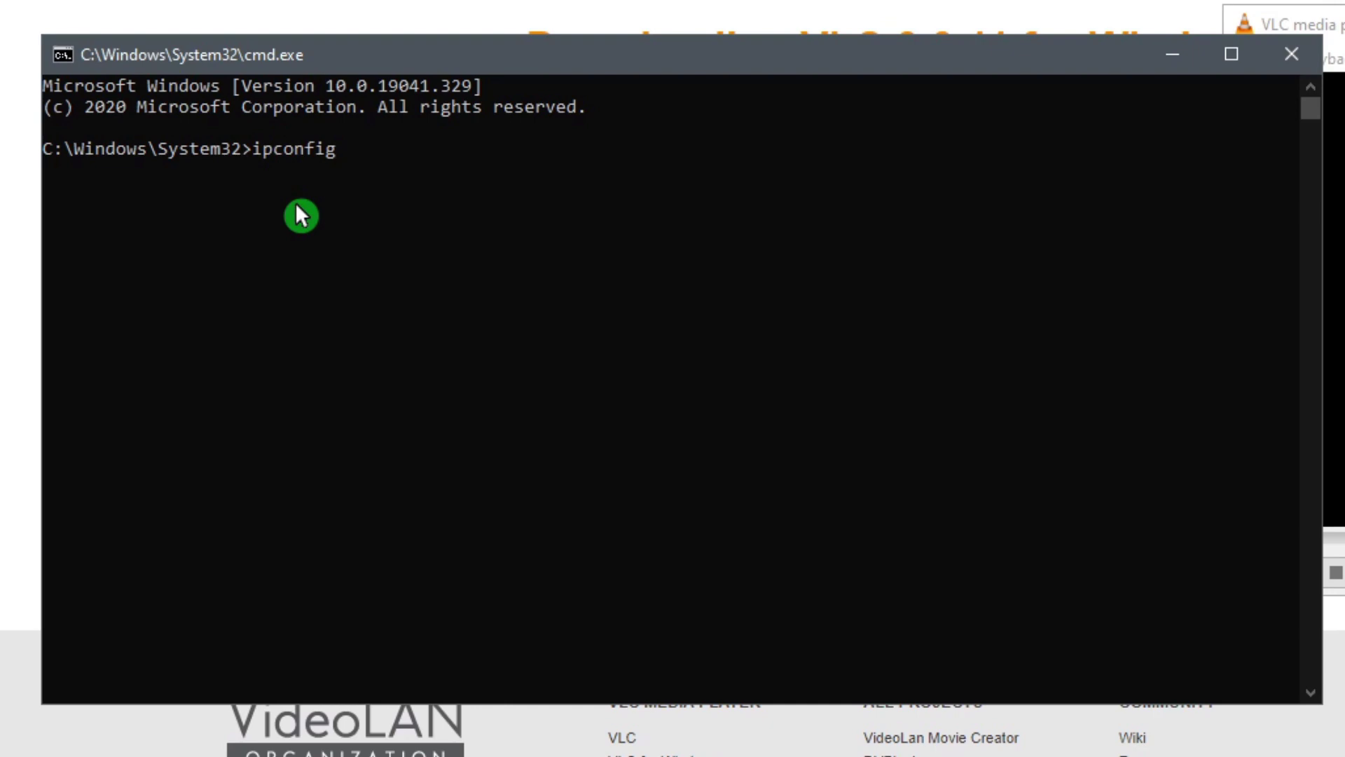
{"action": "key", "text": "Return"}
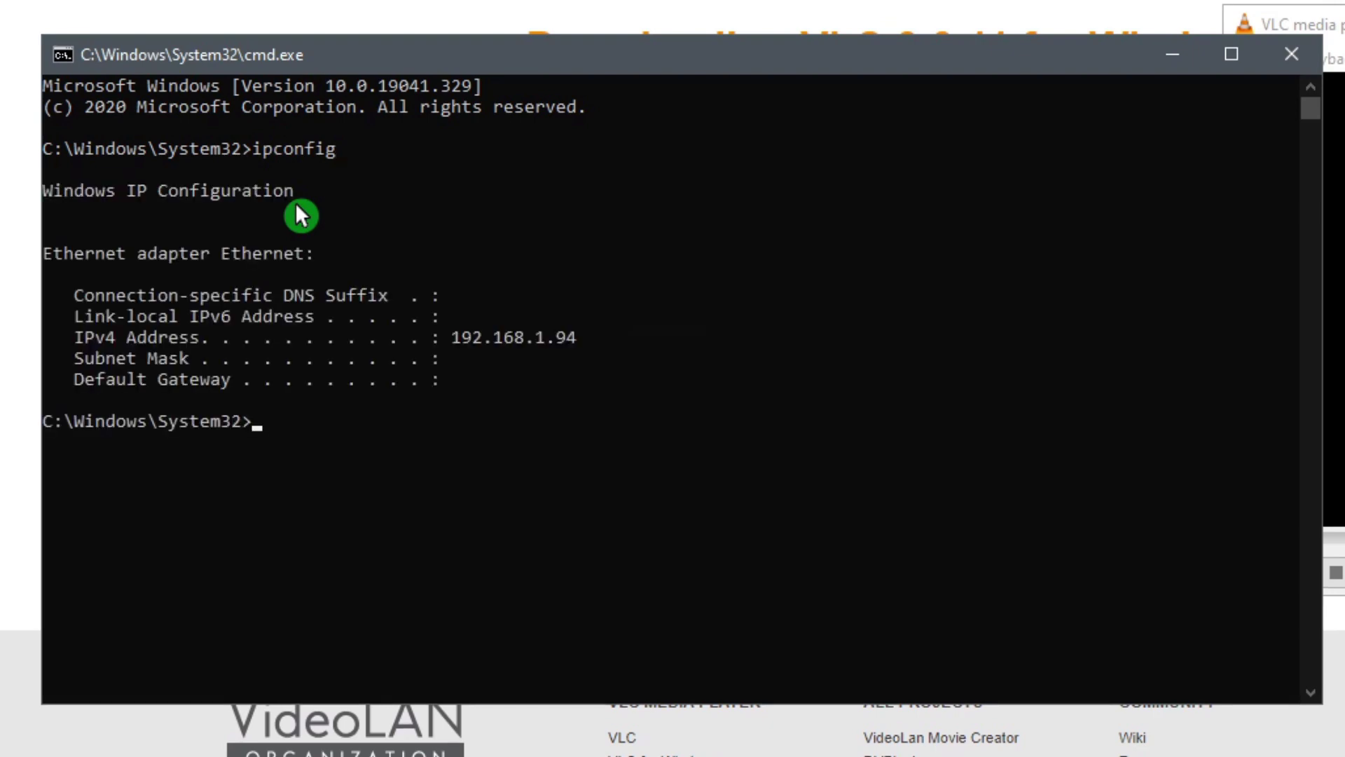
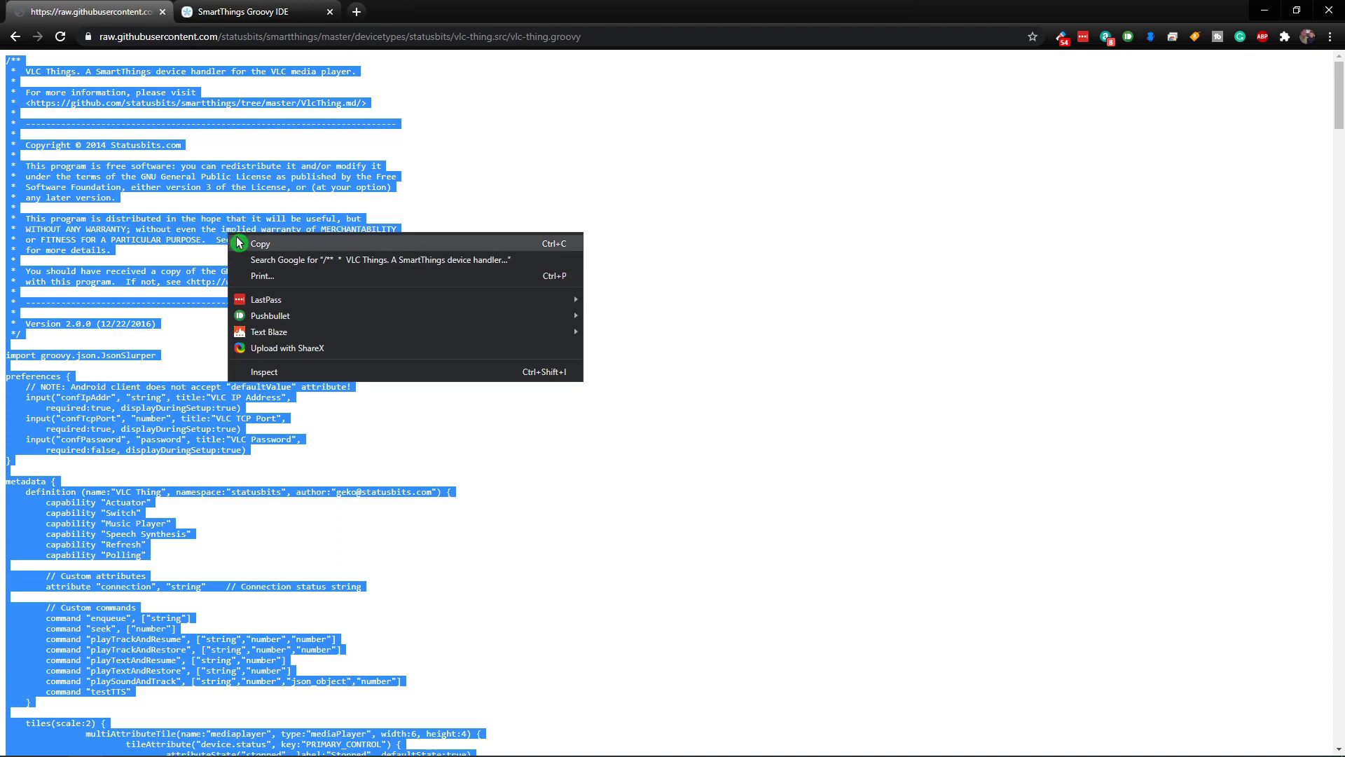
Step: Copy the entire raw source code of vlc-thing.groovy from GitHub
{"action": "left_click", "coordinate": [266, 246]}
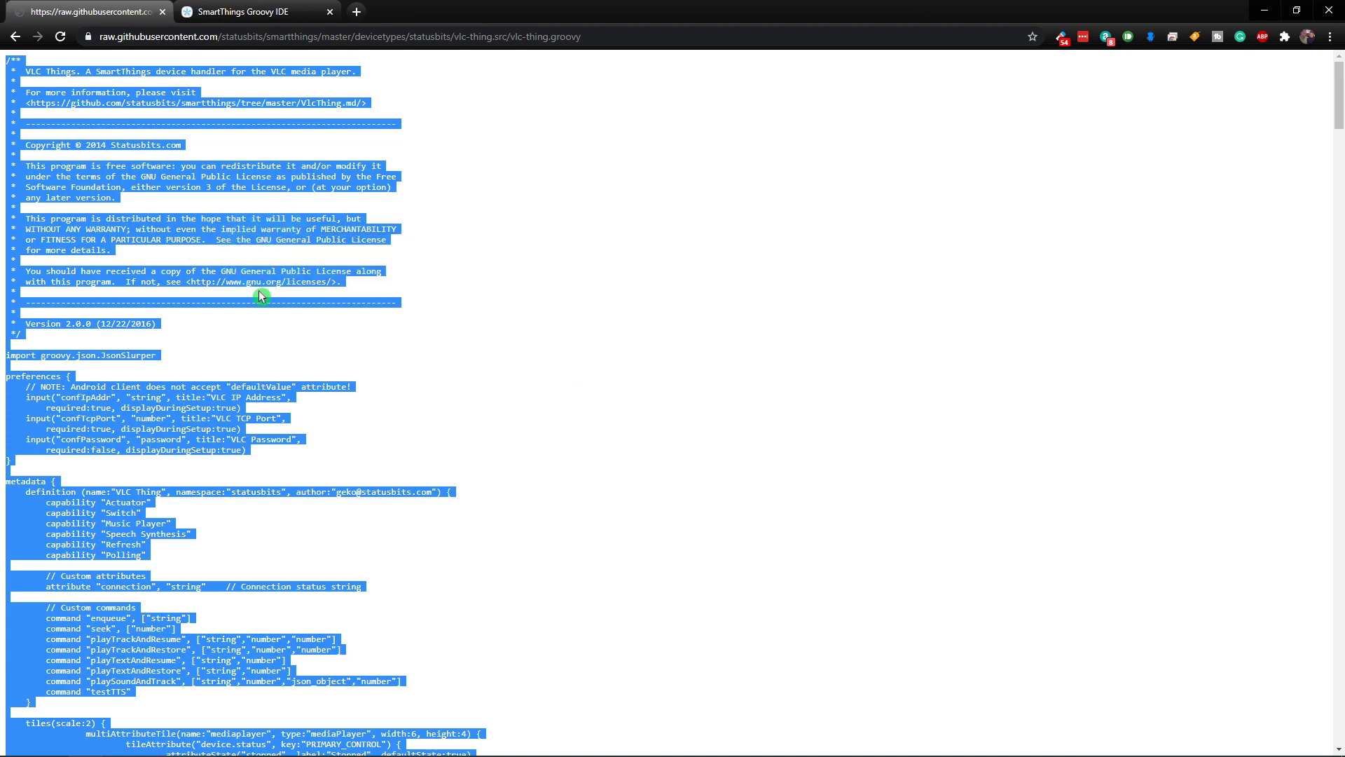
Step: Switch to the SmartThings Groovy IDE page and sign in with the Samsung account
{"action": "left_click", "coordinate": [273, 18]}
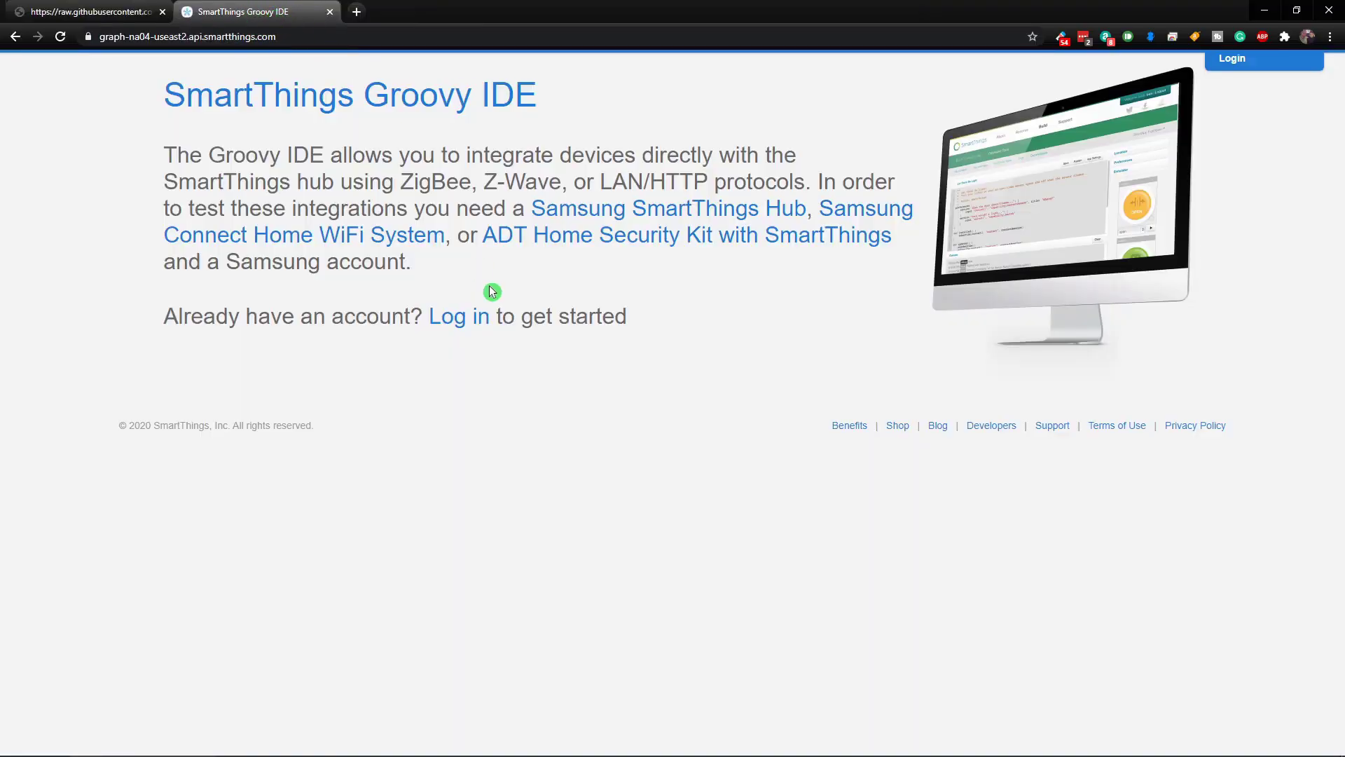
{"action": "left_click", "coordinate": [463, 319]}
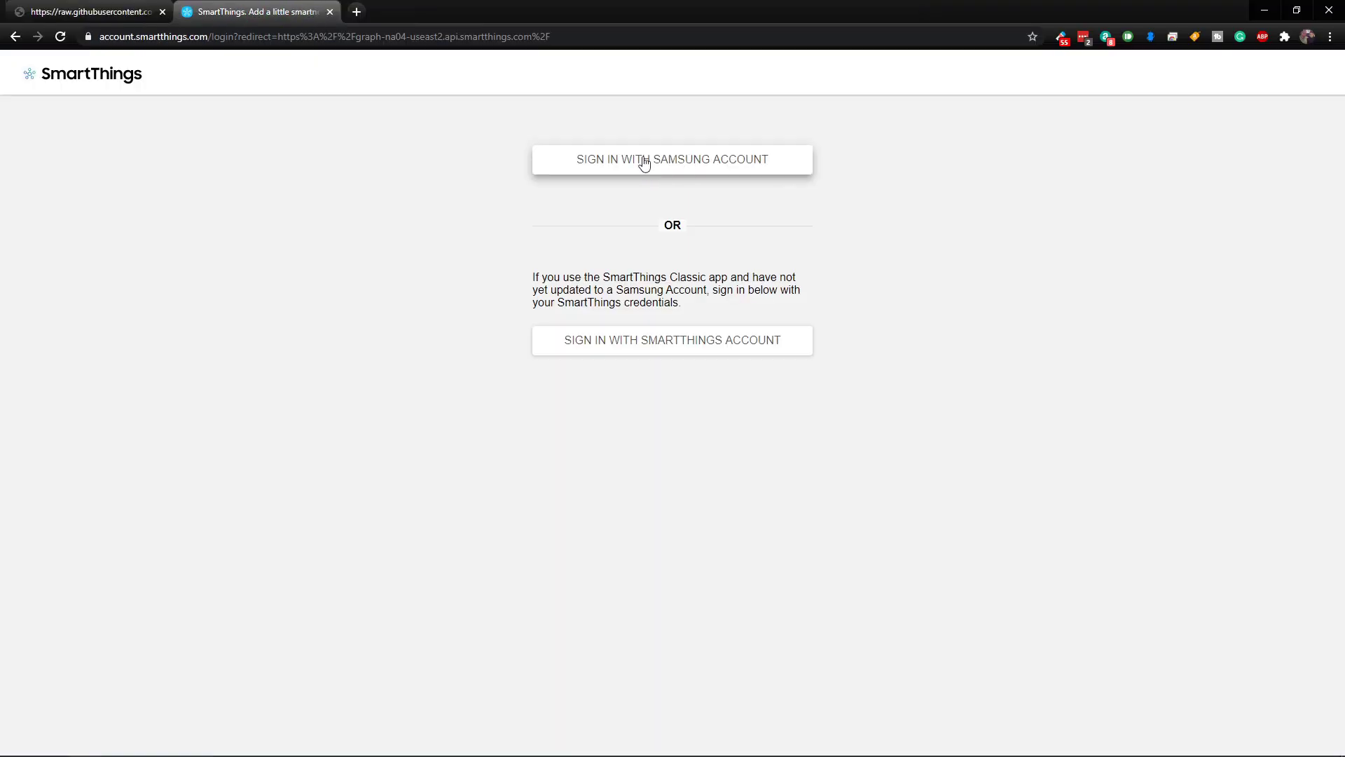
{"action": "left_click", "coordinate": [686, 166]}
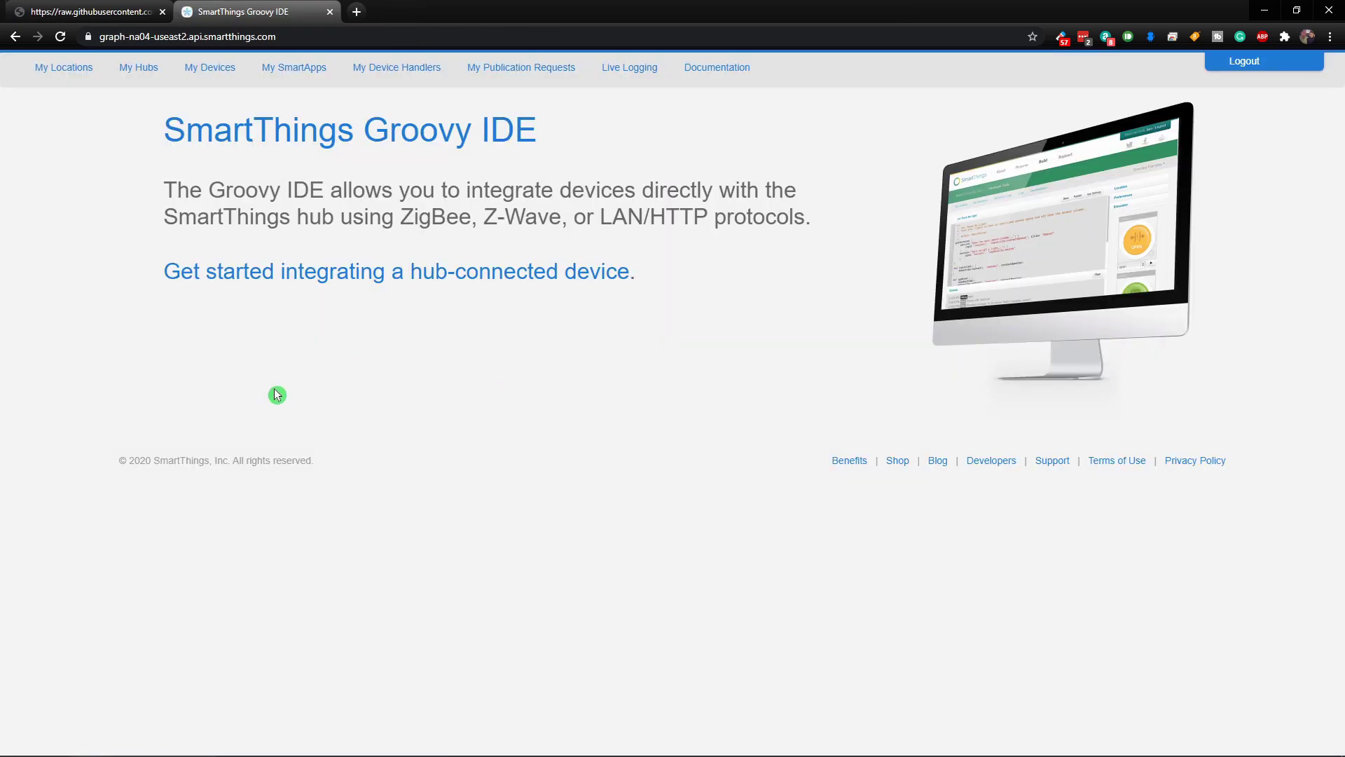
Step: Create a new device handler from the copied VLC Thing code and publish it for personal use
{"action": "left_click", "coordinate": [416, 71]}
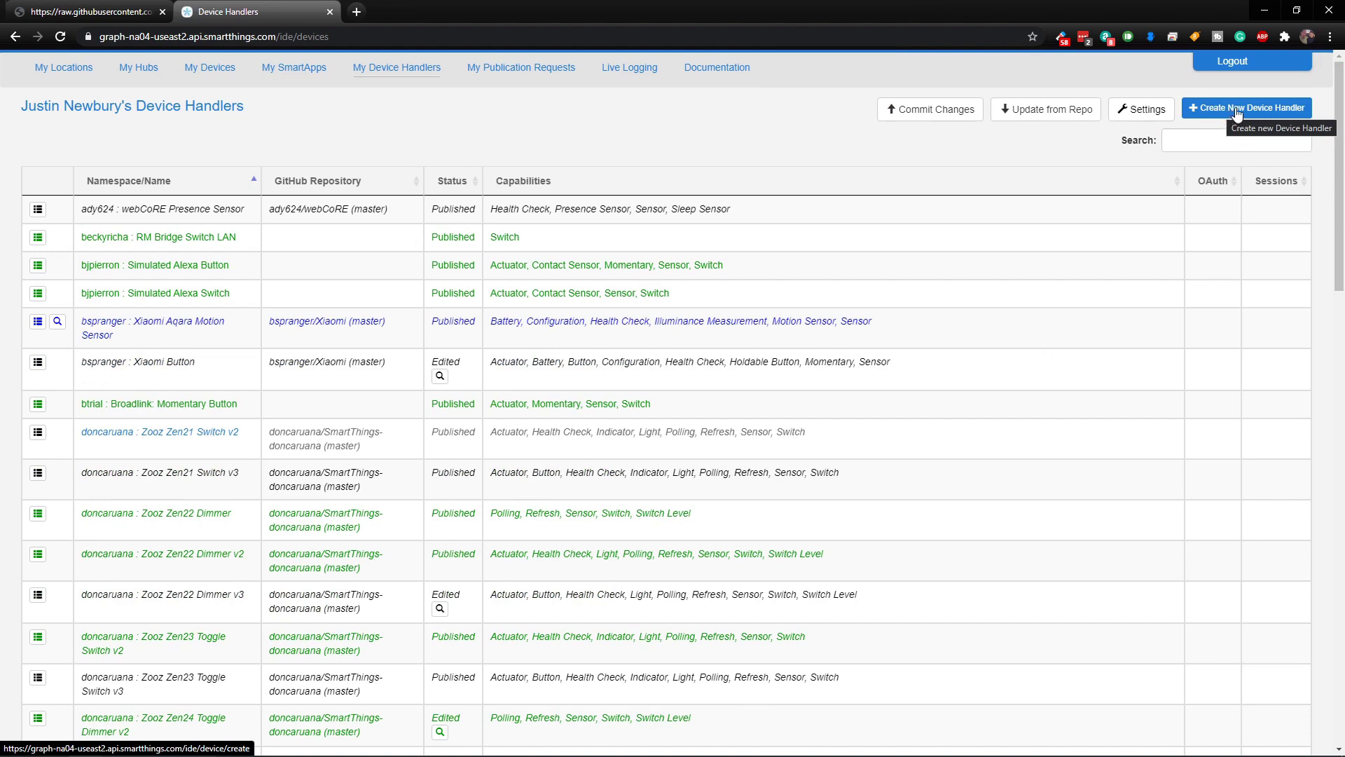
{"action": "left_click", "coordinate": [1237, 112]}
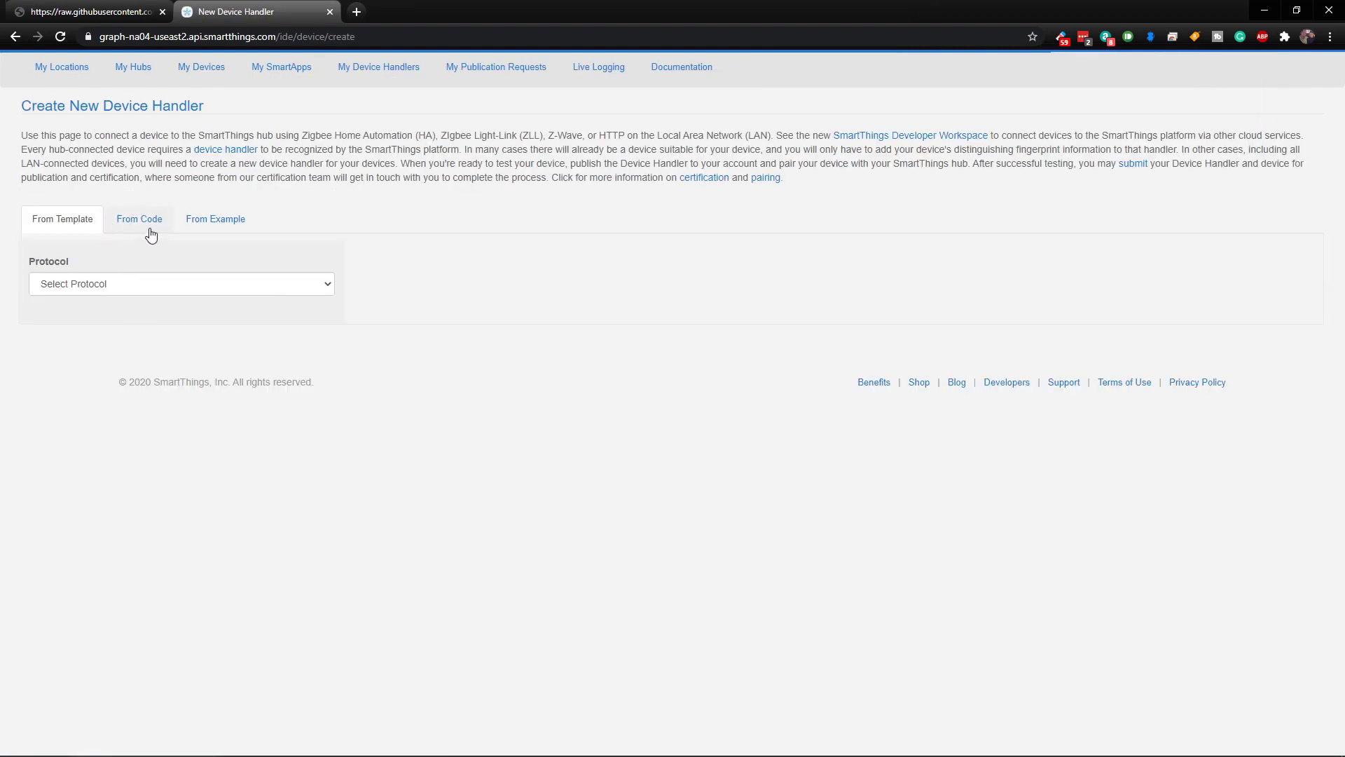
{"action": "left_click", "coordinate": [144, 219]}
{"action": "left_click", "coordinate": [131, 281]}
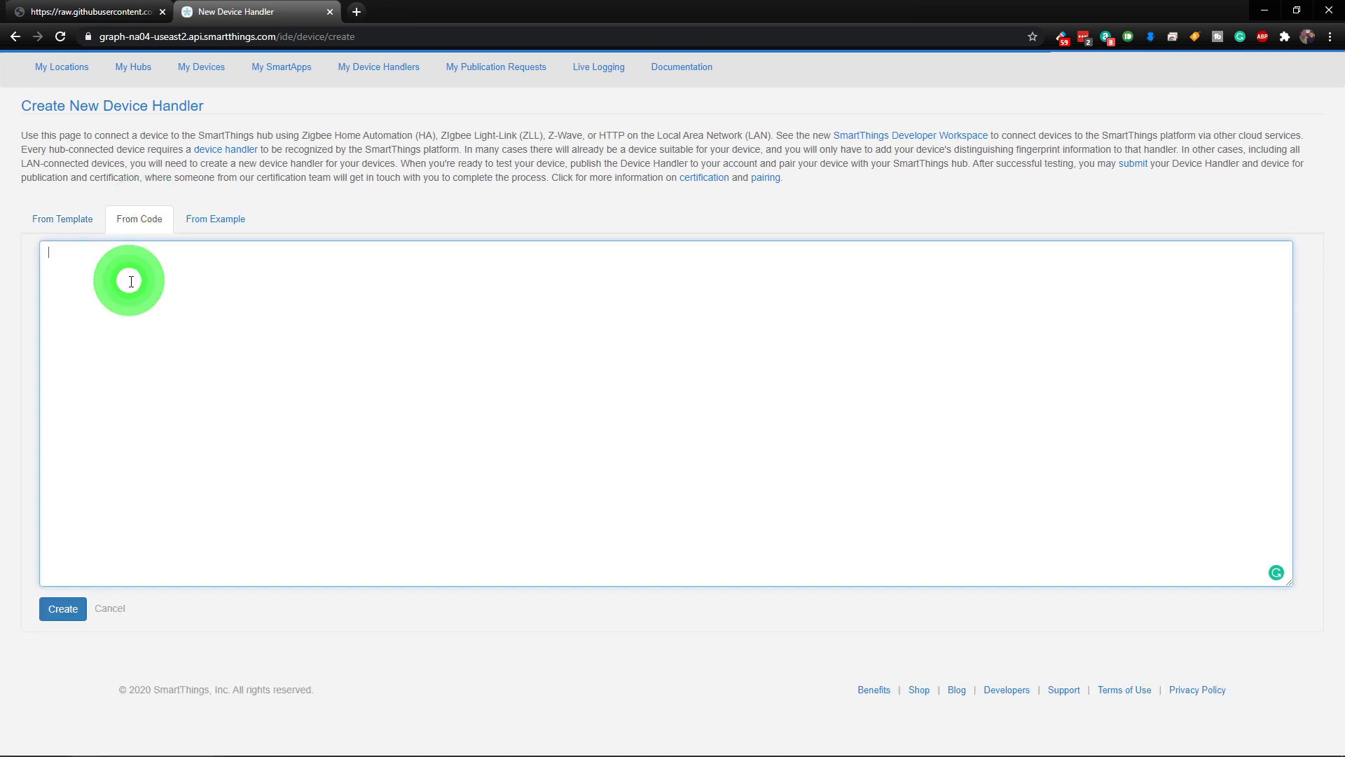
{"action": "key", "text": "ctrl+v"}
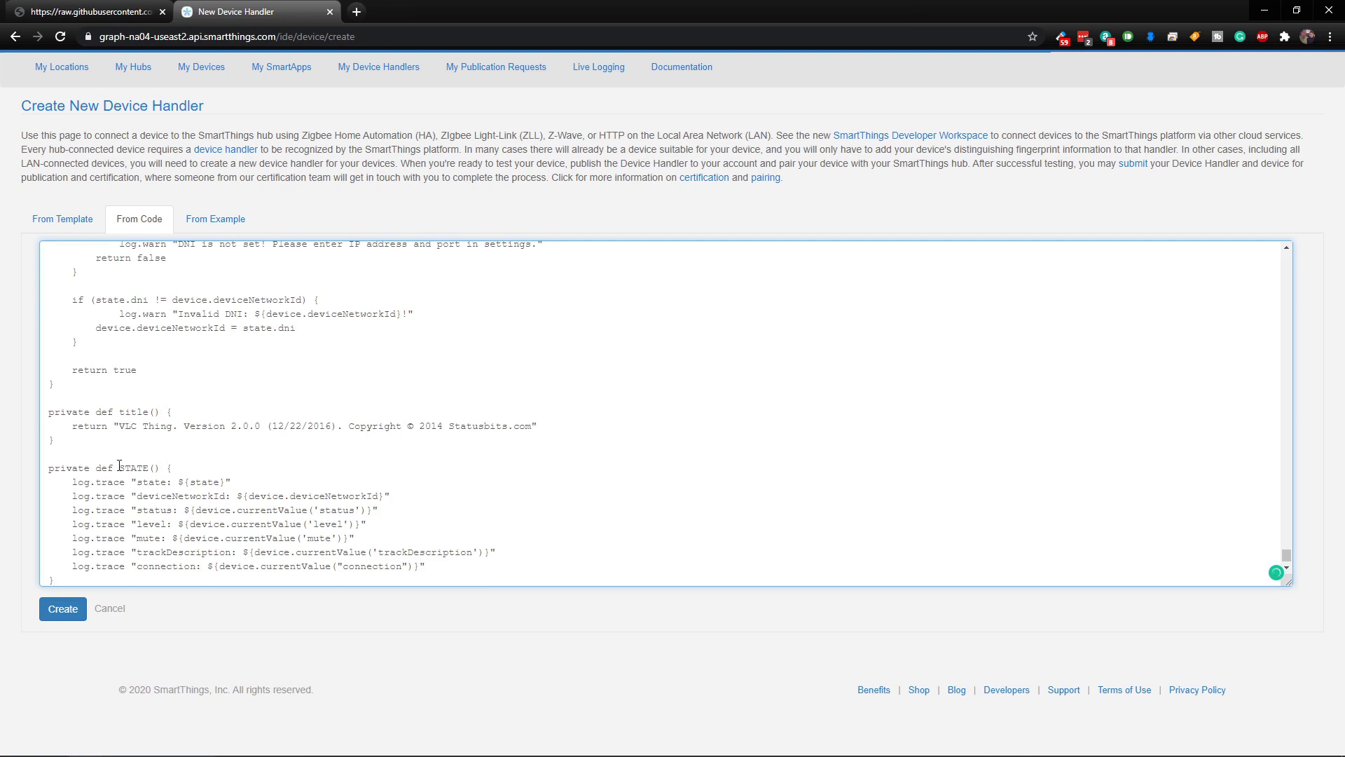
{"action": "scroll", "coordinate": [119, 459], "scroll_direction": "up", "scroll_amount": 20}
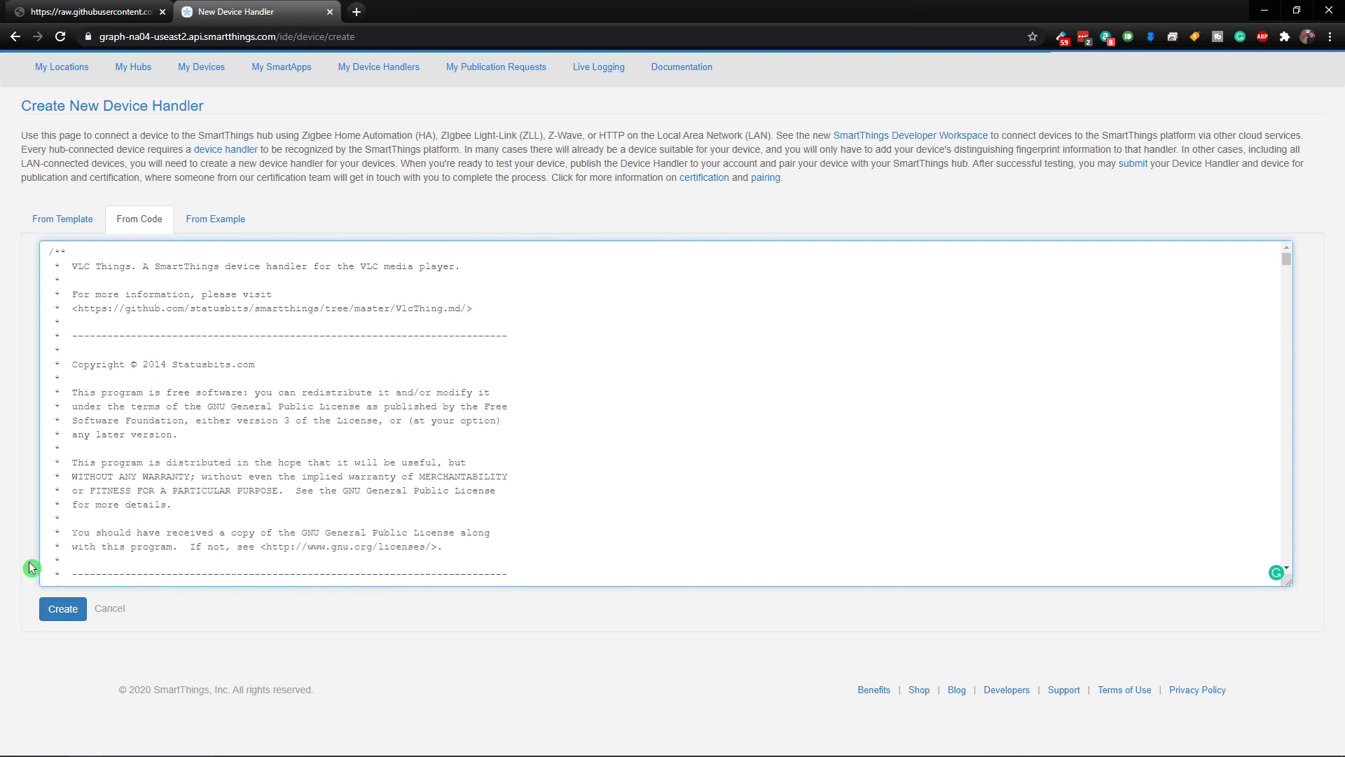
{"action": "left_click", "coordinate": [67, 616]}
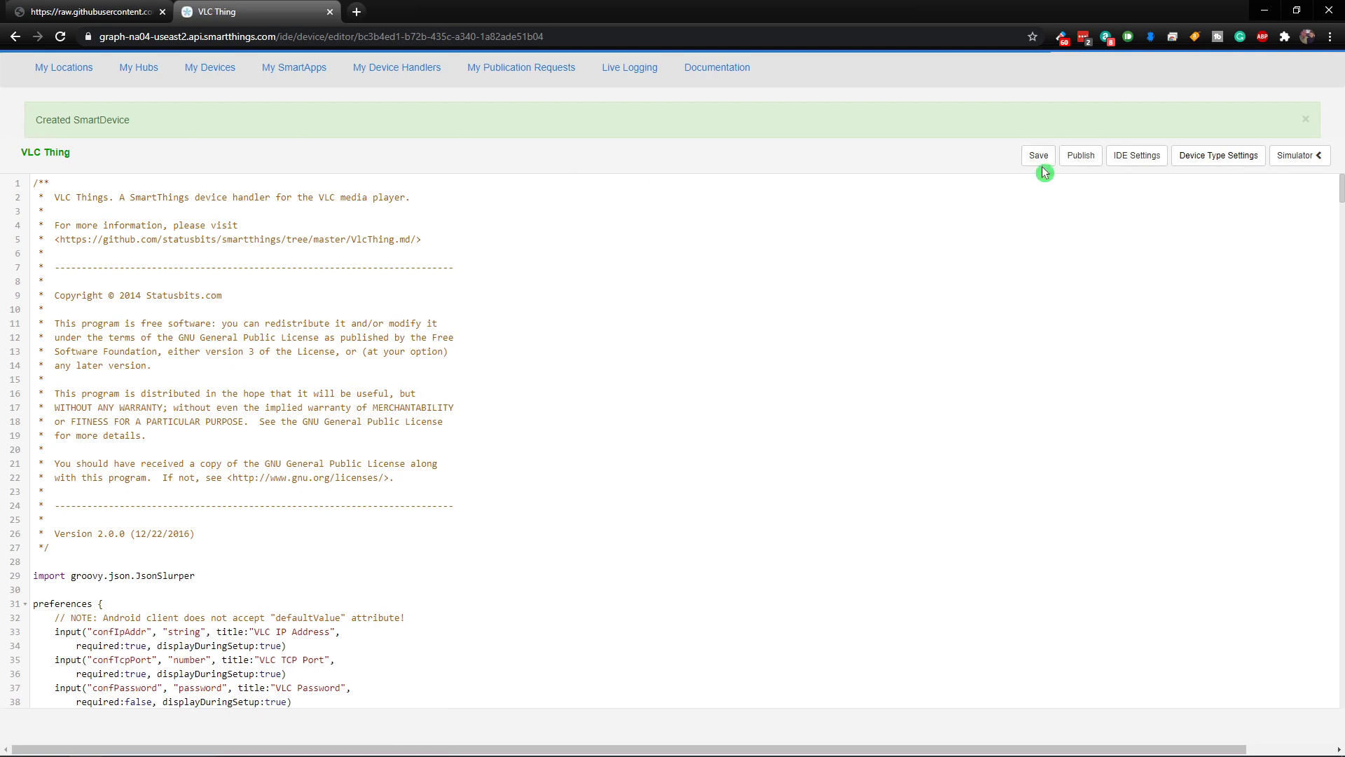
{"action": "left_click", "coordinate": [1086, 157]}
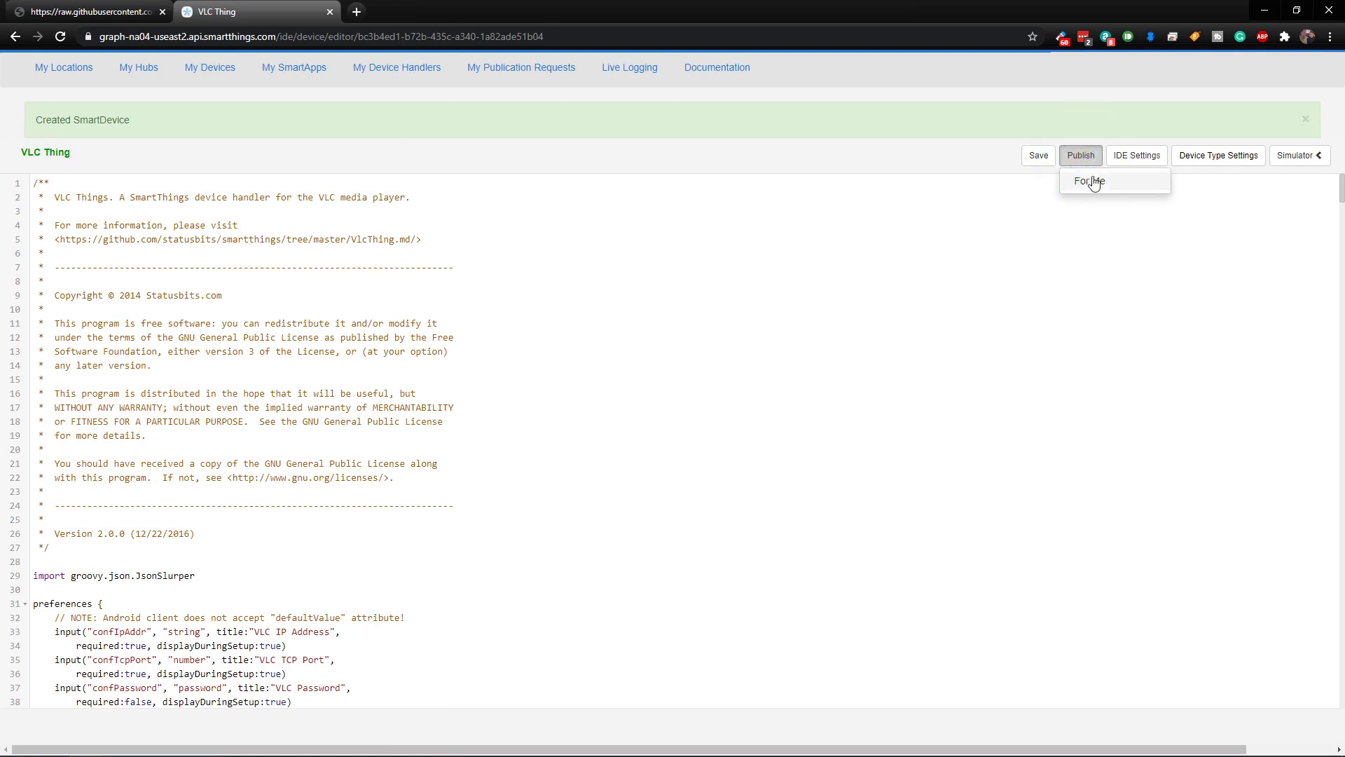
{"action": "left_click", "coordinate": [1091, 181]}
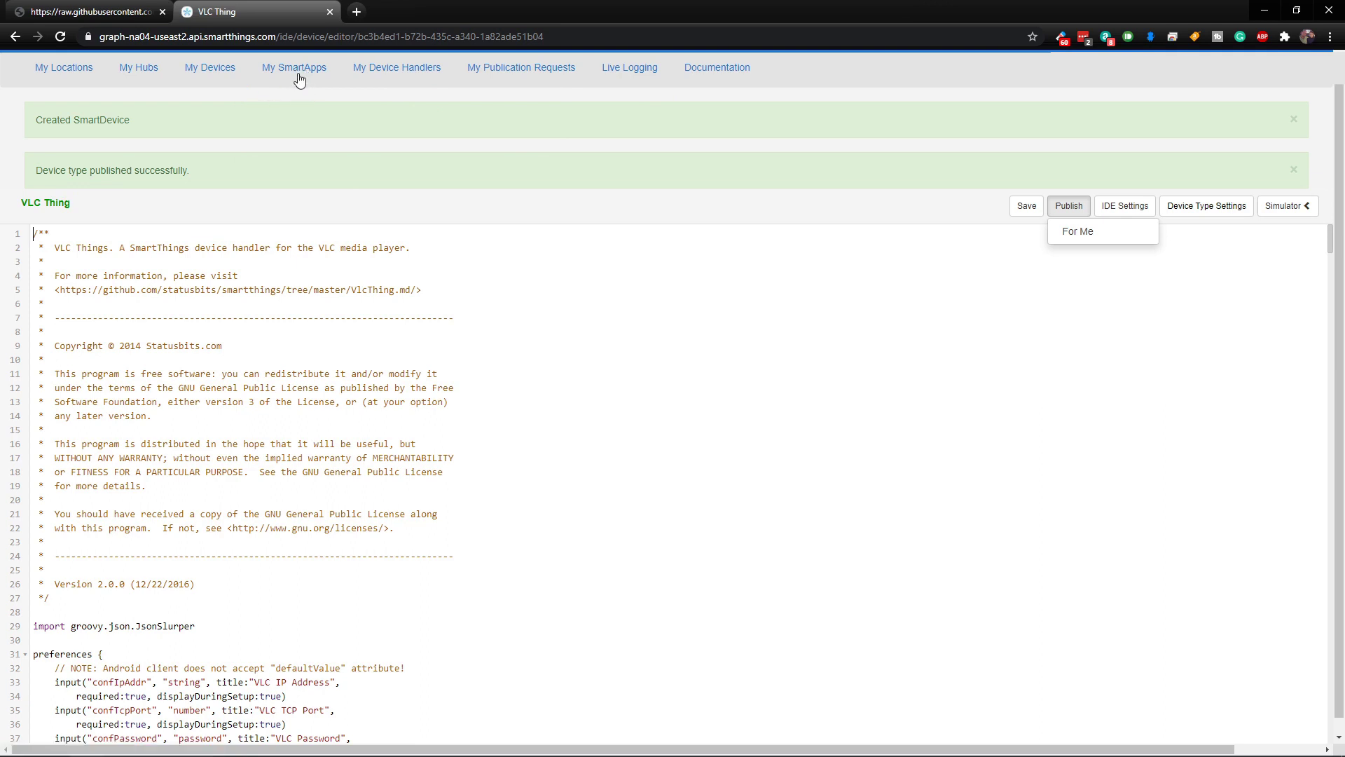
Step: Start a new device with VLC Thing as both name and label, and 58978 as the device network ID
{"action": "left_click", "coordinate": [211, 73]}
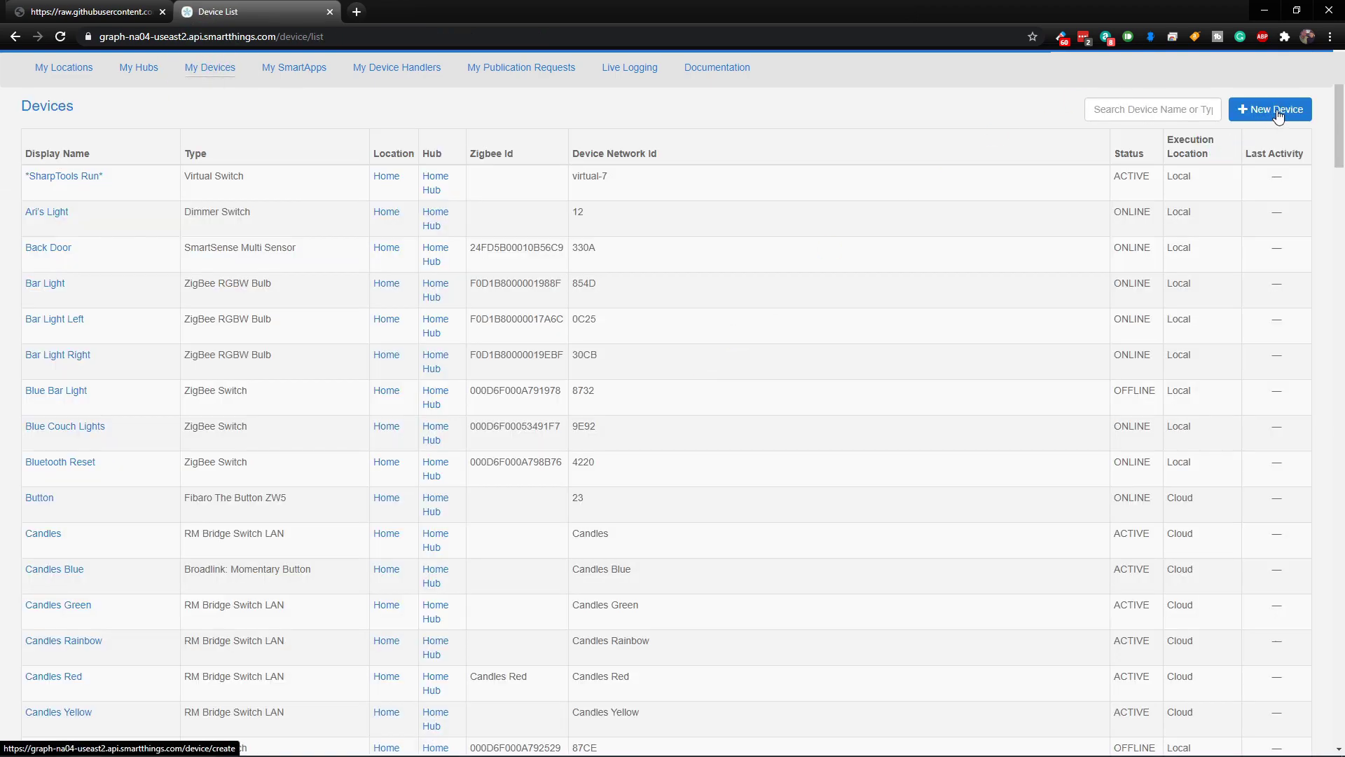
{"action": "left_click", "coordinate": [1277, 111]}
{"action": "left_click", "coordinate": [332, 185]}
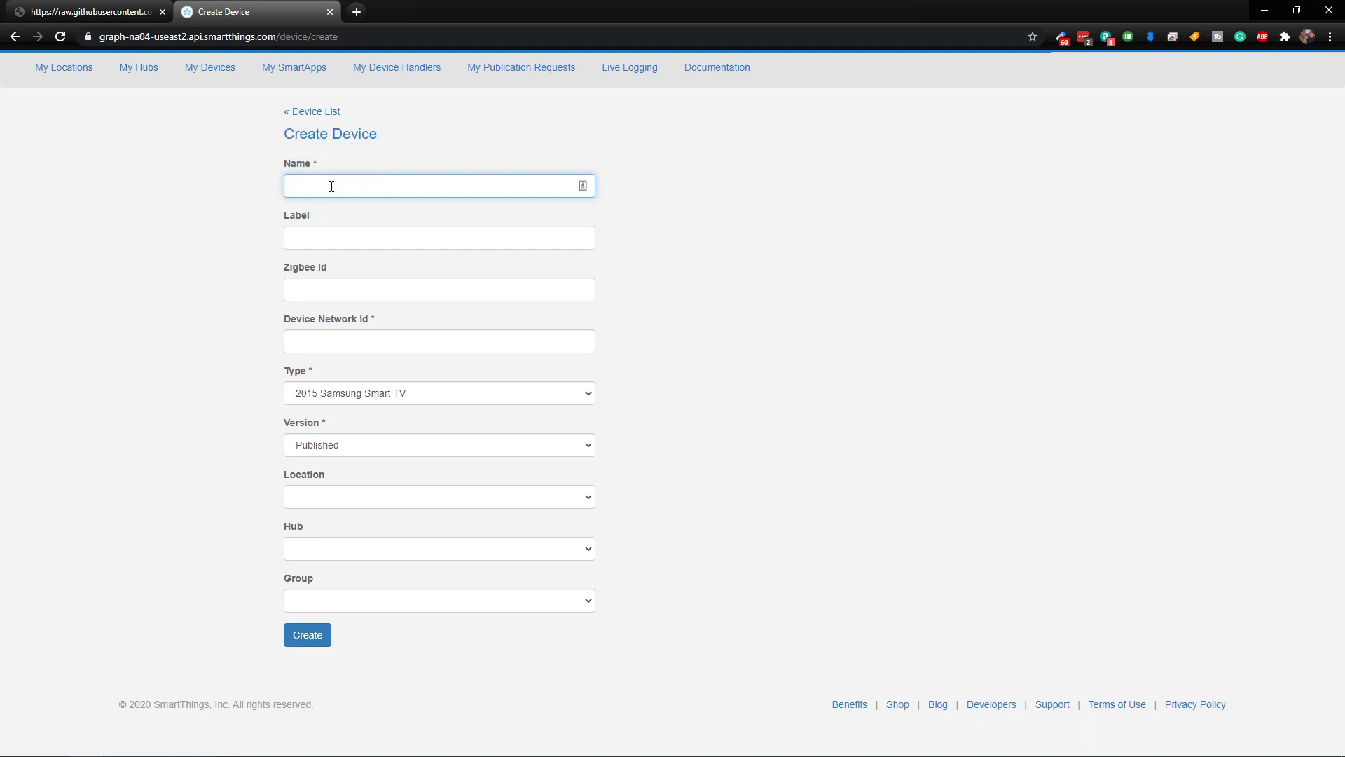
{"action": "type", "text": "VLC Thing"}
{"action": "triple_click", "coordinate": [363, 182]}
{"action": "left_click", "coordinate": [333, 235]}
{"action": "key", "text": "ctrl+v"}
{"action": "left_click", "coordinate": [351, 322]}
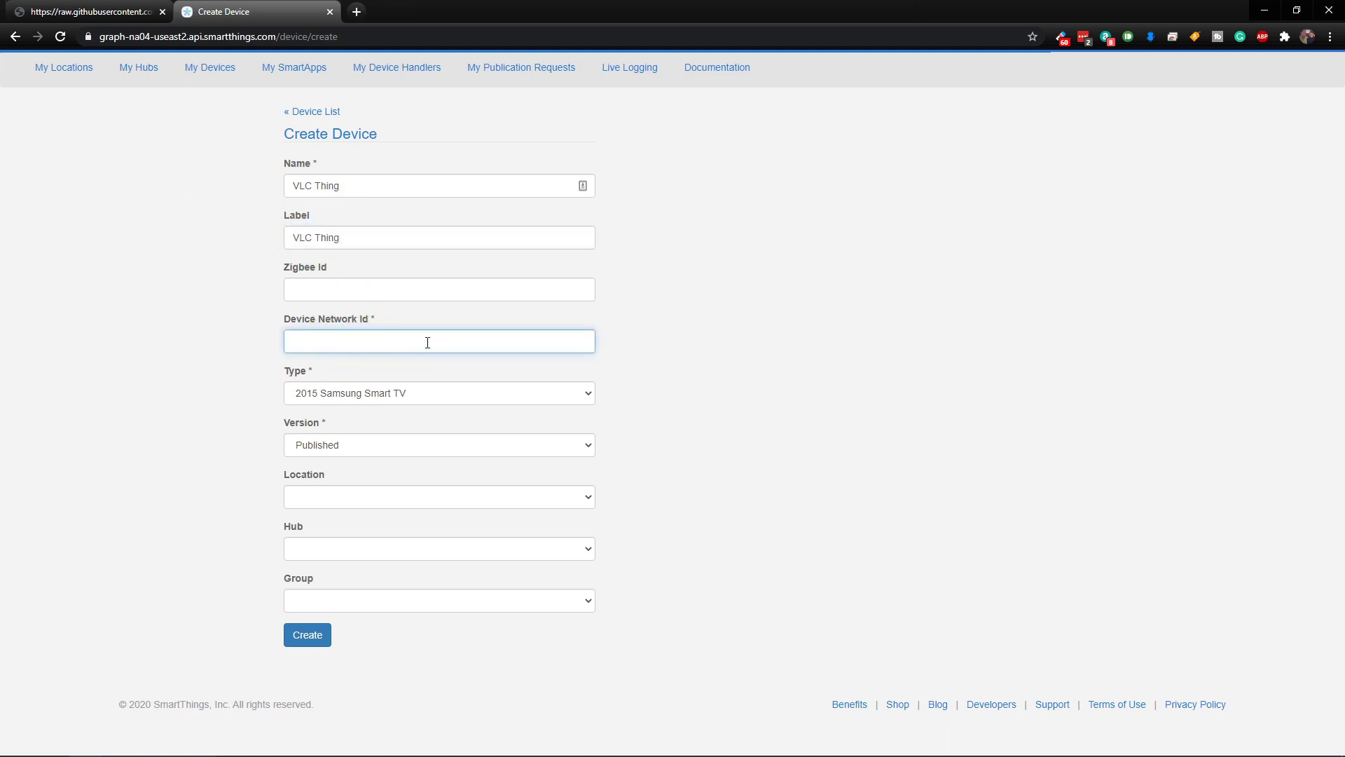
{"action": "type", "text": "58978"}
Step: Set the new device's type to VLC Thing
{"action": "left_click", "coordinate": [443, 394]}
{"action": "left_click_drag", "start_coordinate": [587, 428], "coordinate": [589, 644]}
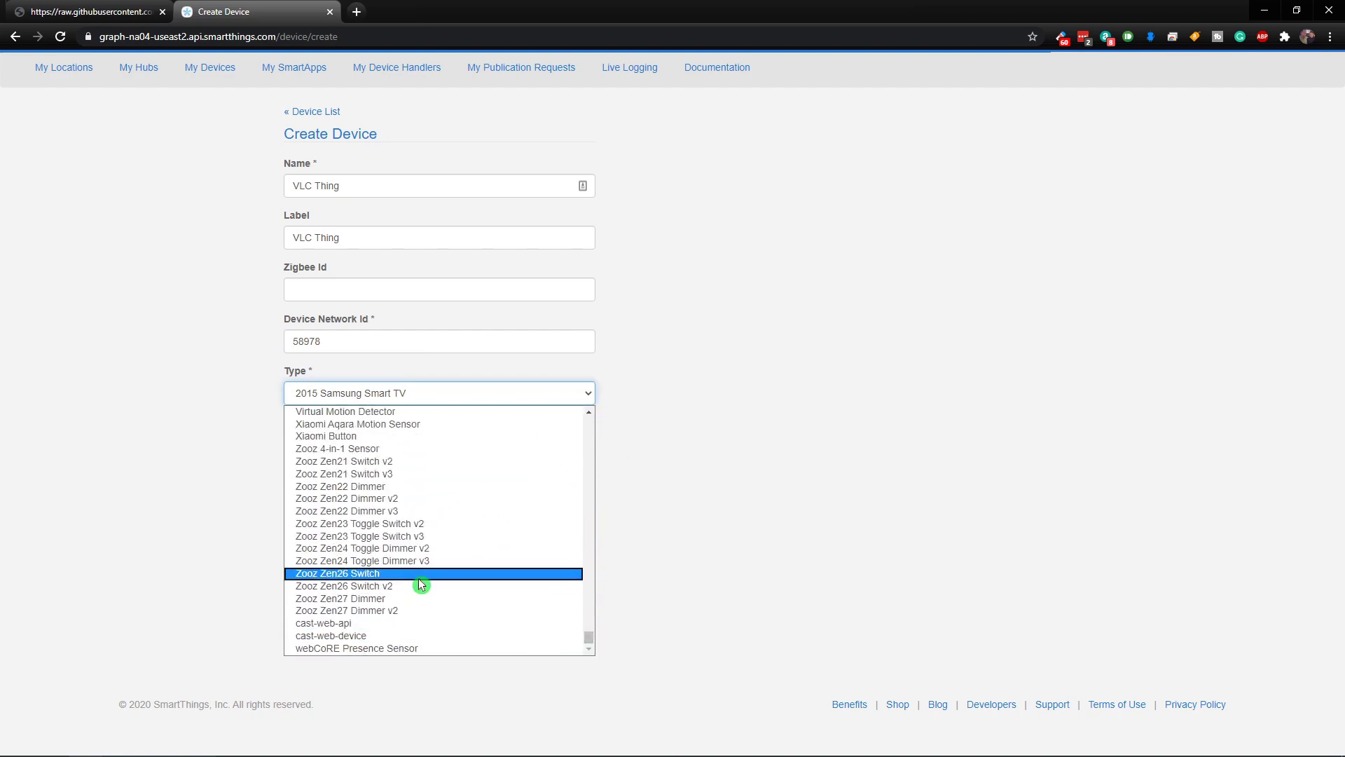
{"action": "scroll", "coordinate": [420, 584], "scroll_direction": "up", "scroll_amount": 3}
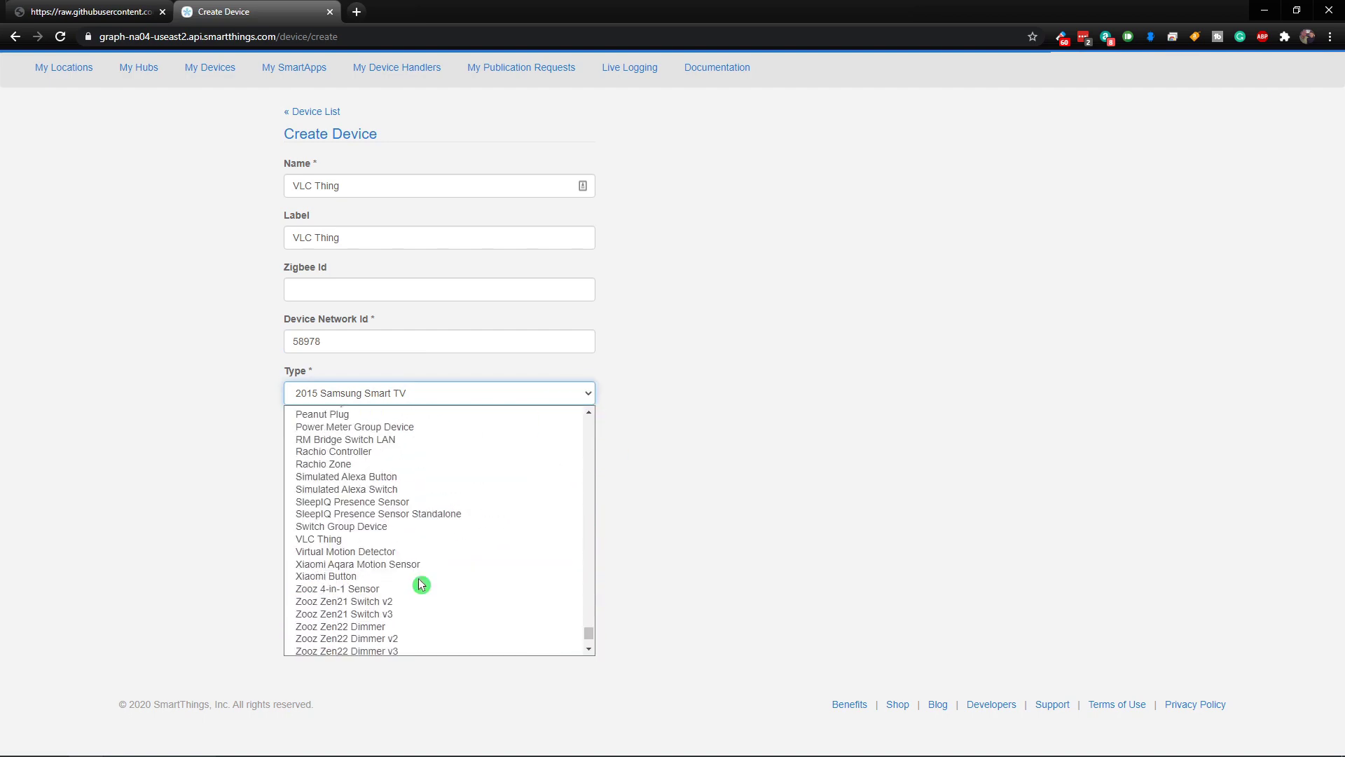
{"action": "left_click", "coordinate": [348, 541]}
Step: Assign the device to the Home location and the Home Hub, and create it
{"action": "left_click", "coordinate": [338, 495]}
{"action": "left_click", "coordinate": [315, 534]}
{"action": "left_click", "coordinate": [323, 548]}
{"action": "left_click", "coordinate": [321, 568]}
{"action": "left_click", "coordinate": [323, 549]}
{"action": "left_click", "coordinate": [323, 579]}
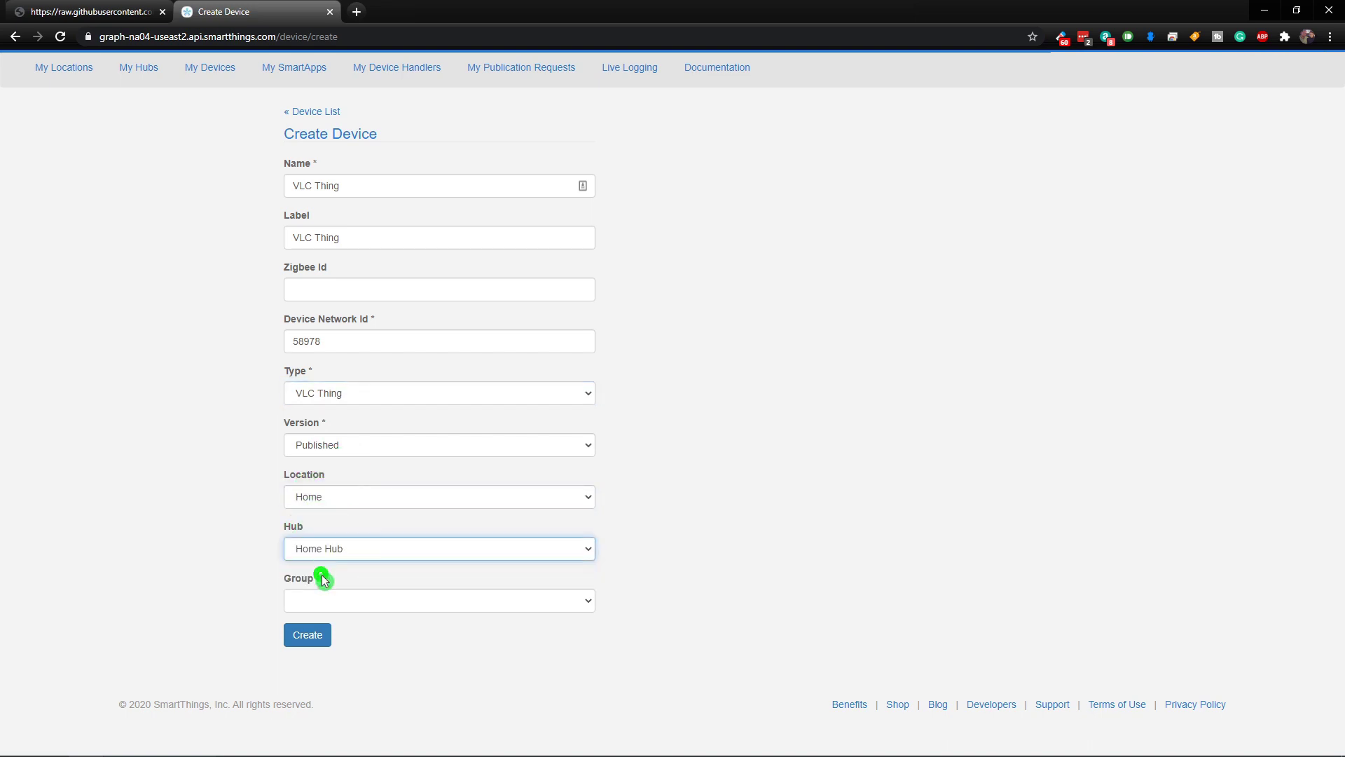
{"action": "left_click", "coordinate": [308, 635]}
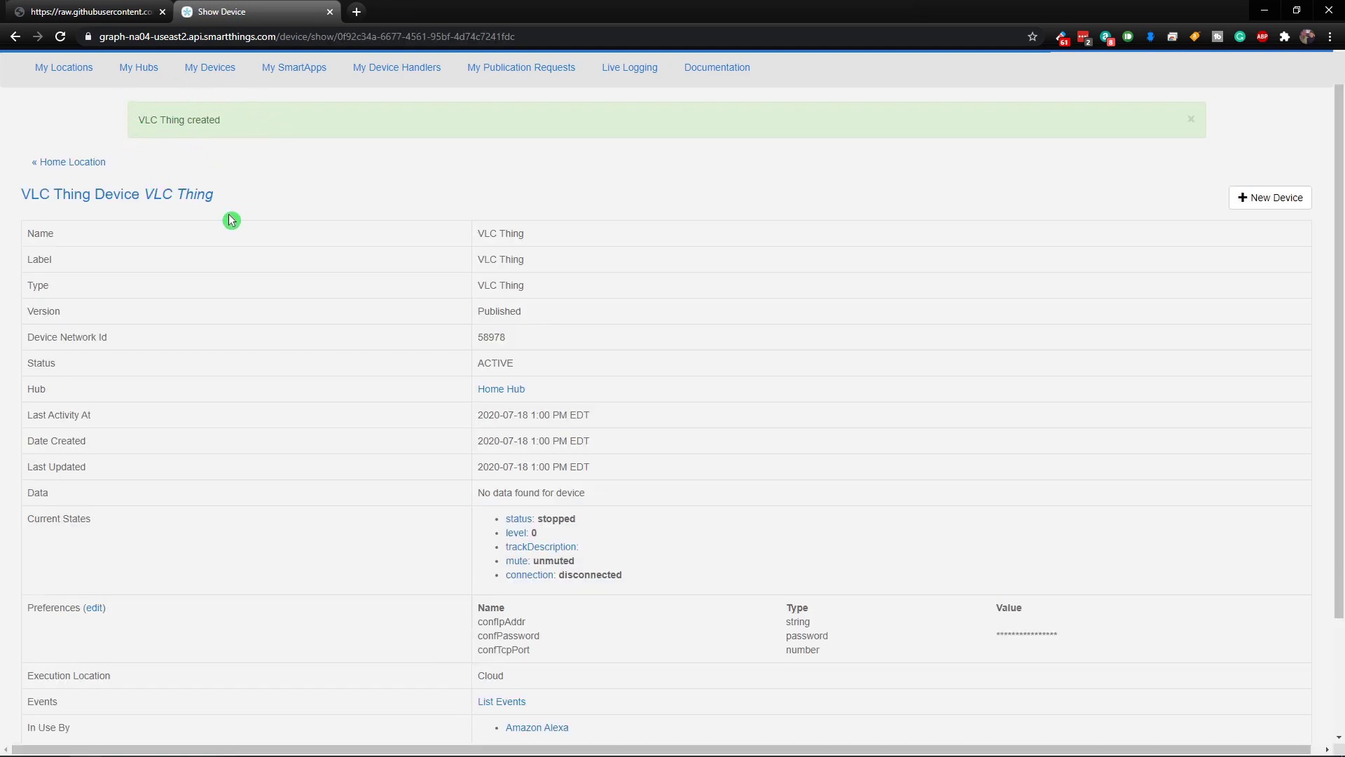
Step: In the SmartThings mobile app, set VLC Thing's IP address to 192.168.1.94 and TCP port to 8080, enter the VLC password, and save
{"action": "scroll", "coordinate": [323, 346], "scroll_direction": "down", "scroll_amount": 1}
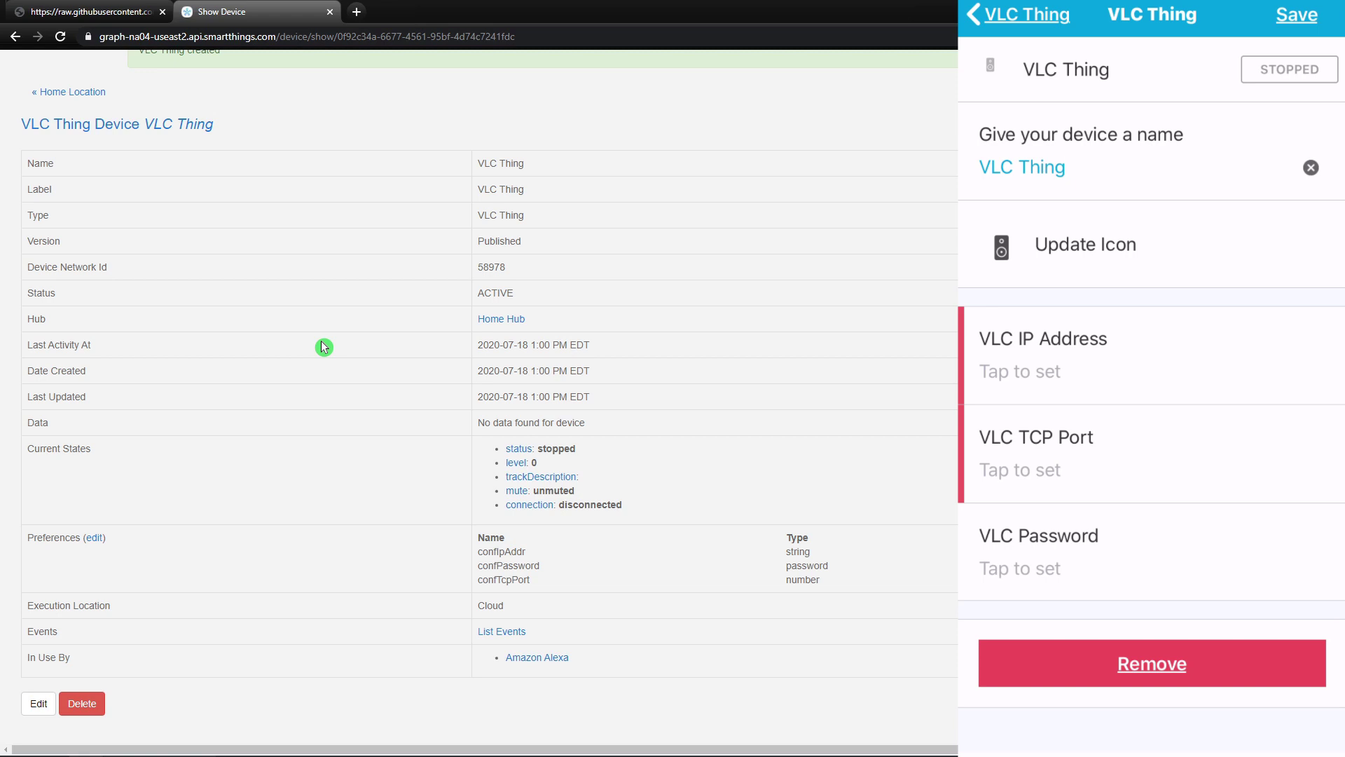
{"action": "type", "text": "192.168.1.94"}
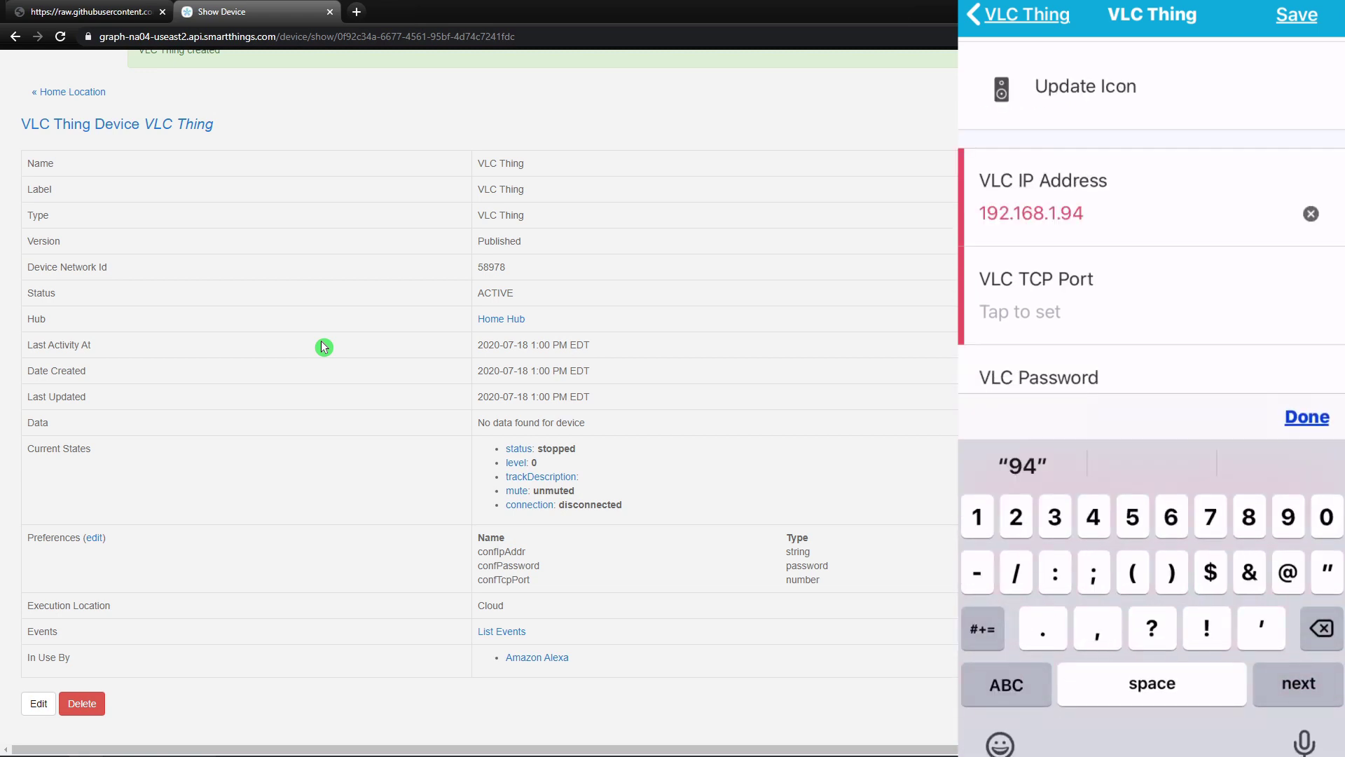
{"action": "key", "text": "Tab"}
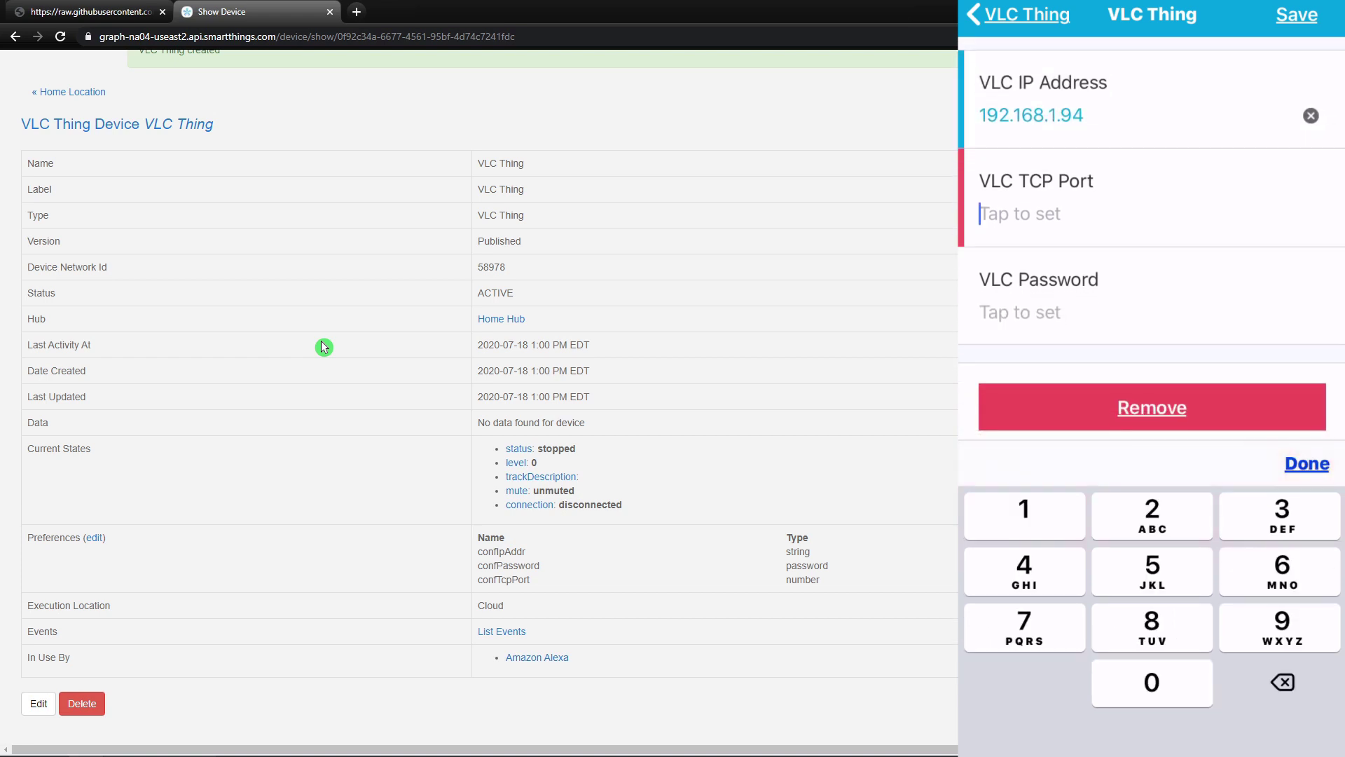
{"action": "type", "text": "8080"}
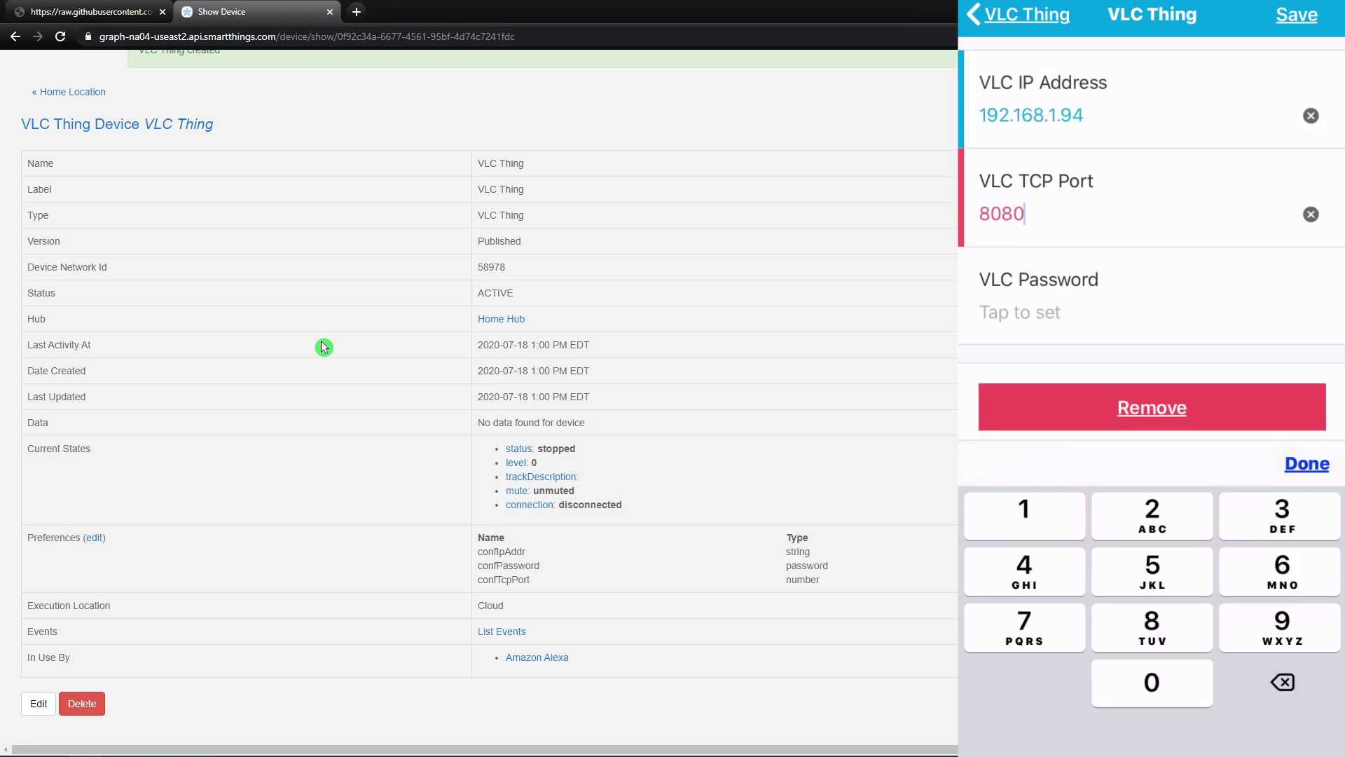
{"action": "key", "text": "Return"}
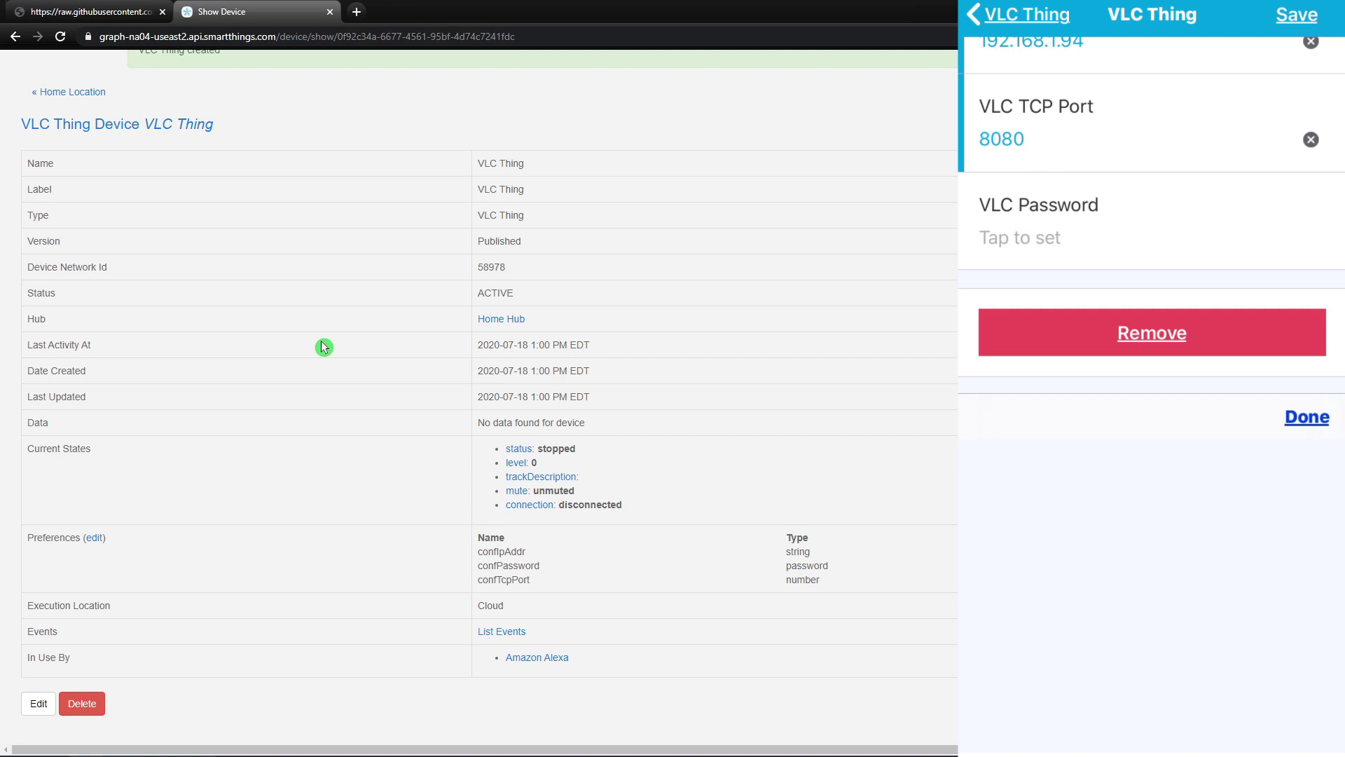
{"action": "key", "text": "Tab"}
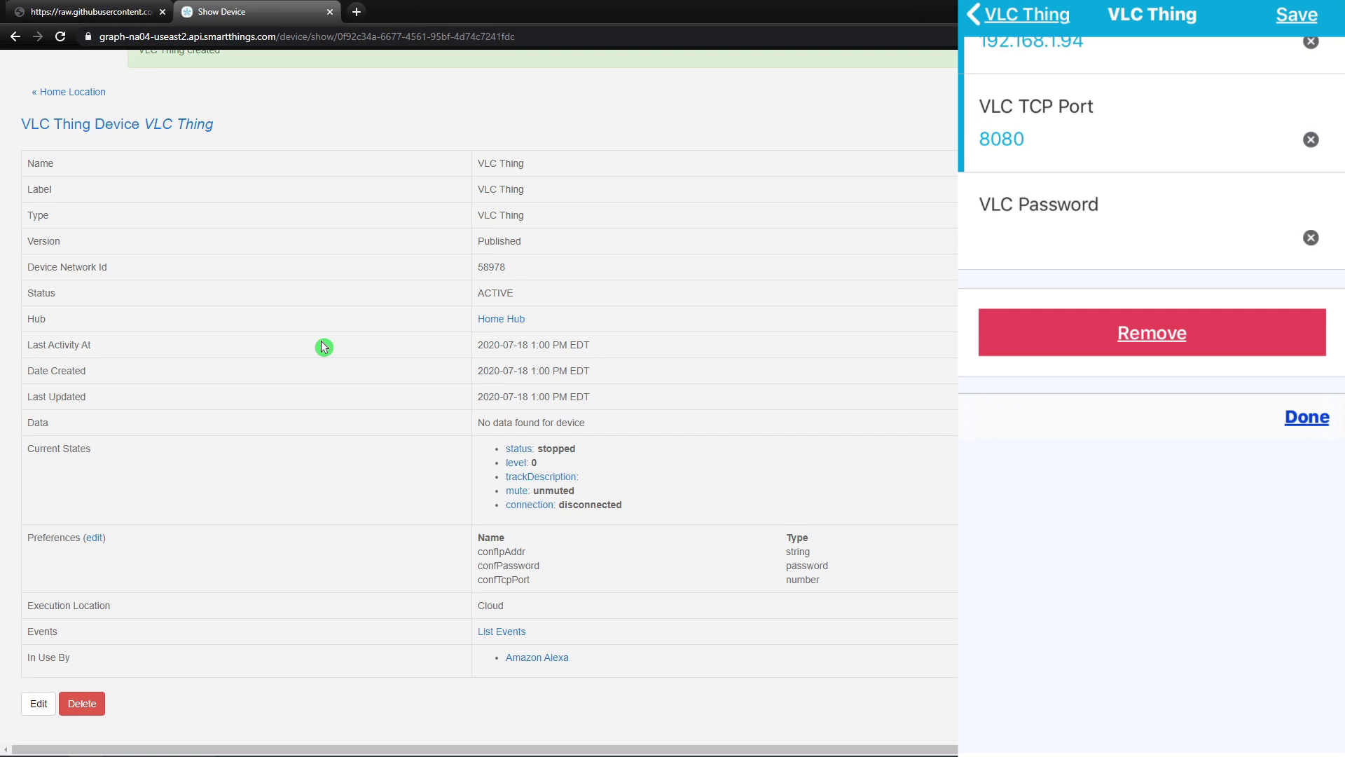
{"action": "key", "text": "Return"}
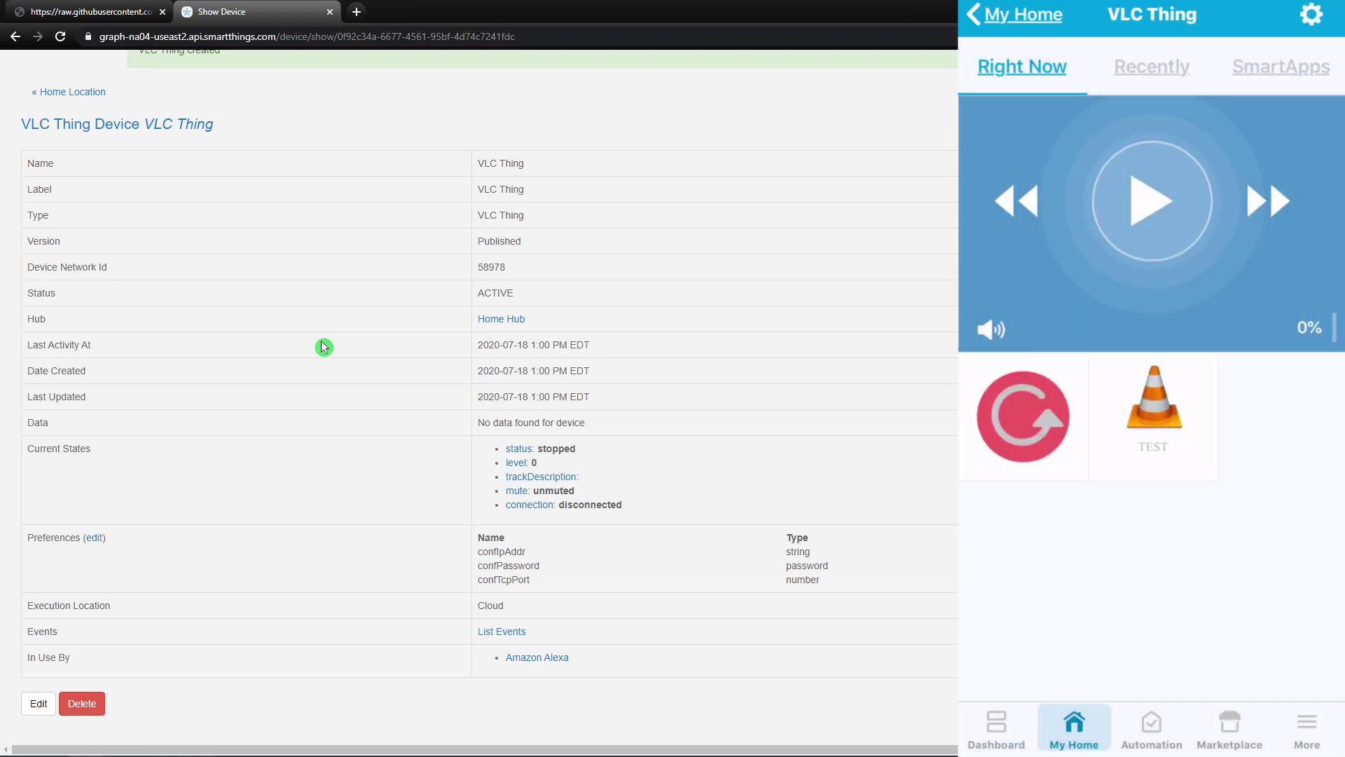
Step: Switch to SharpTools, open the VLC Thing Test rule, and add a device action to its flow
{"action": "key", "text": "alt+Tab"}
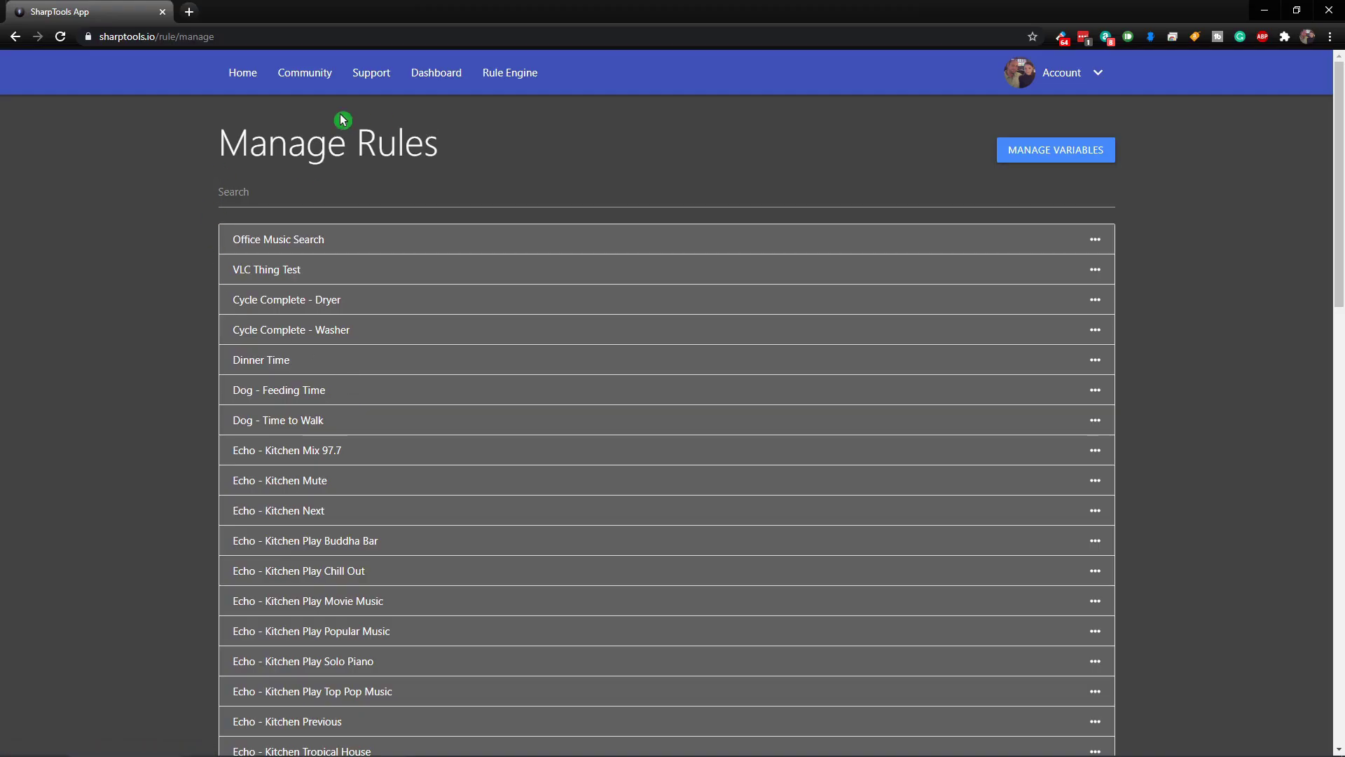
{"action": "left_click", "coordinate": [281, 275]}
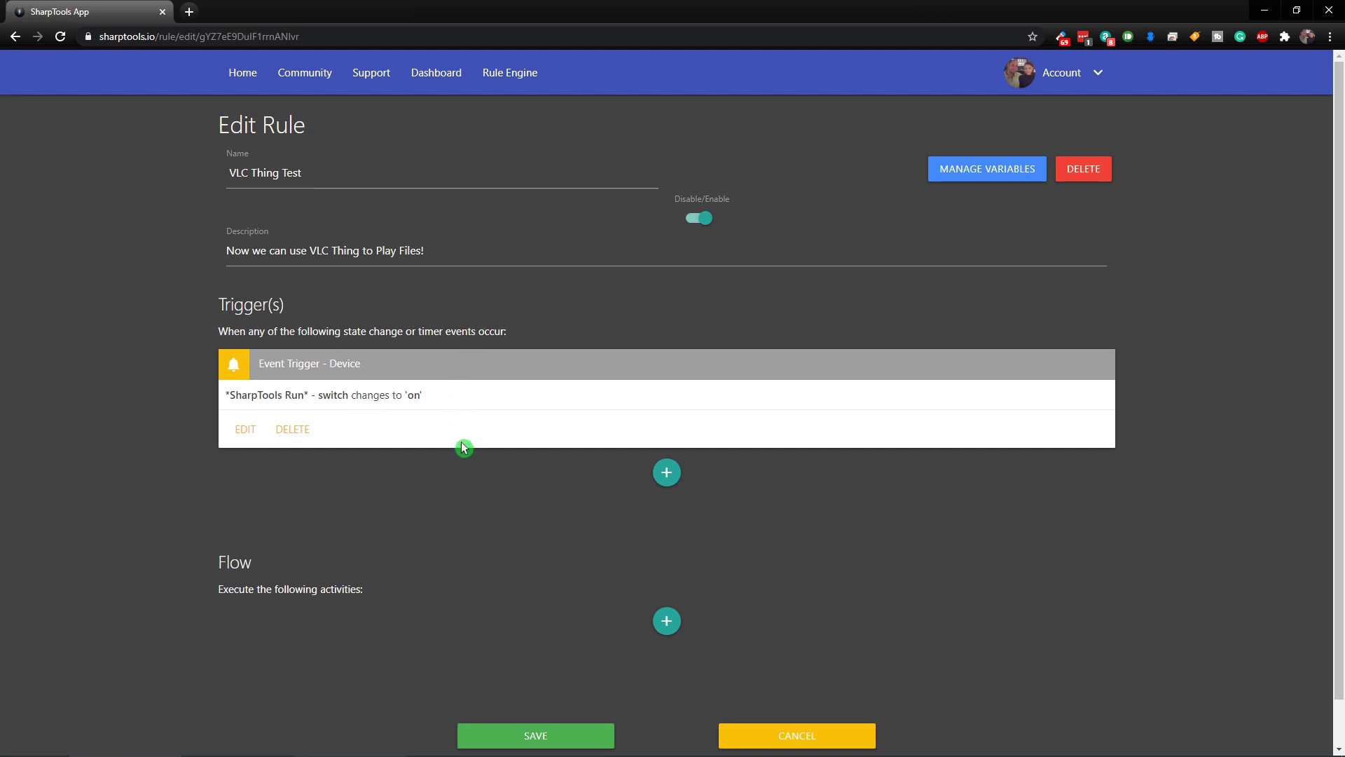
{"action": "scroll", "coordinate": [469, 450], "scroll_direction": "down", "scroll_amount": 1}
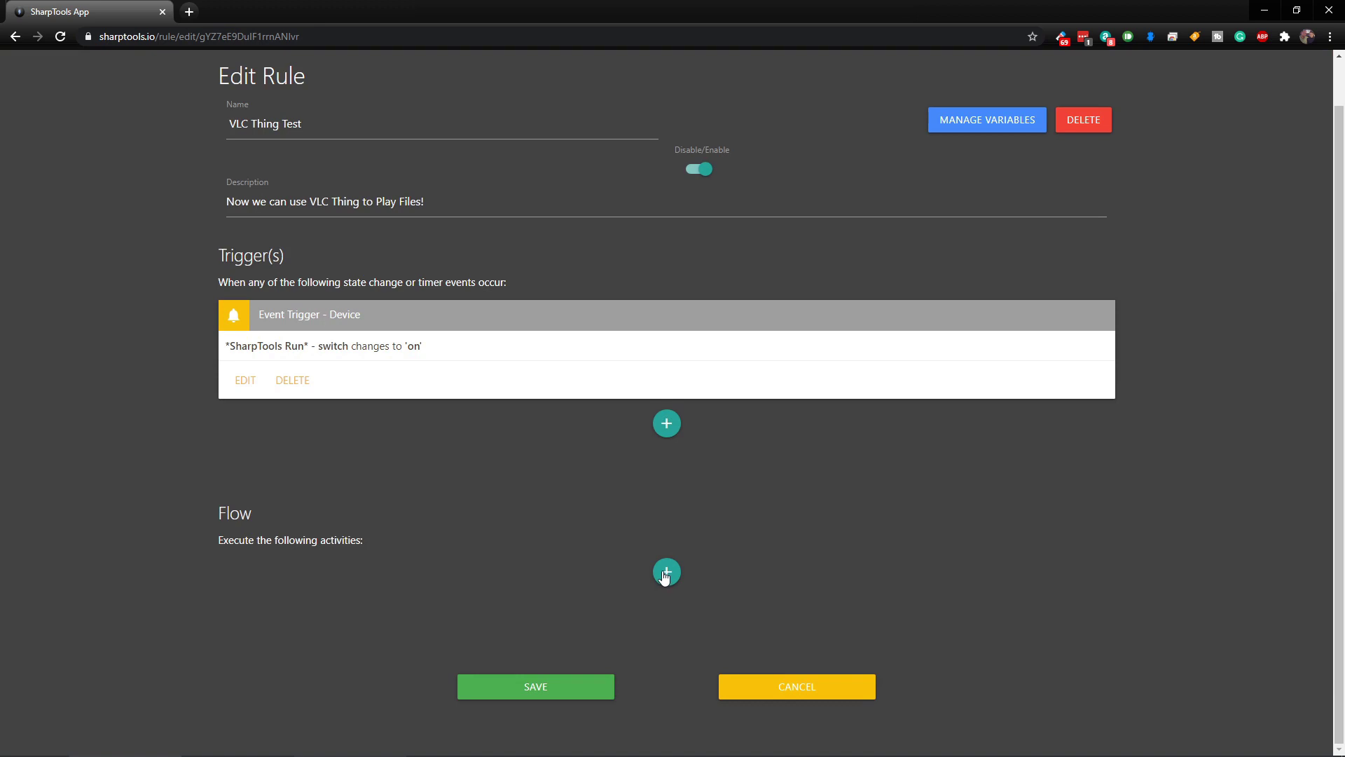
{"action": "left_click", "coordinate": [665, 574]}
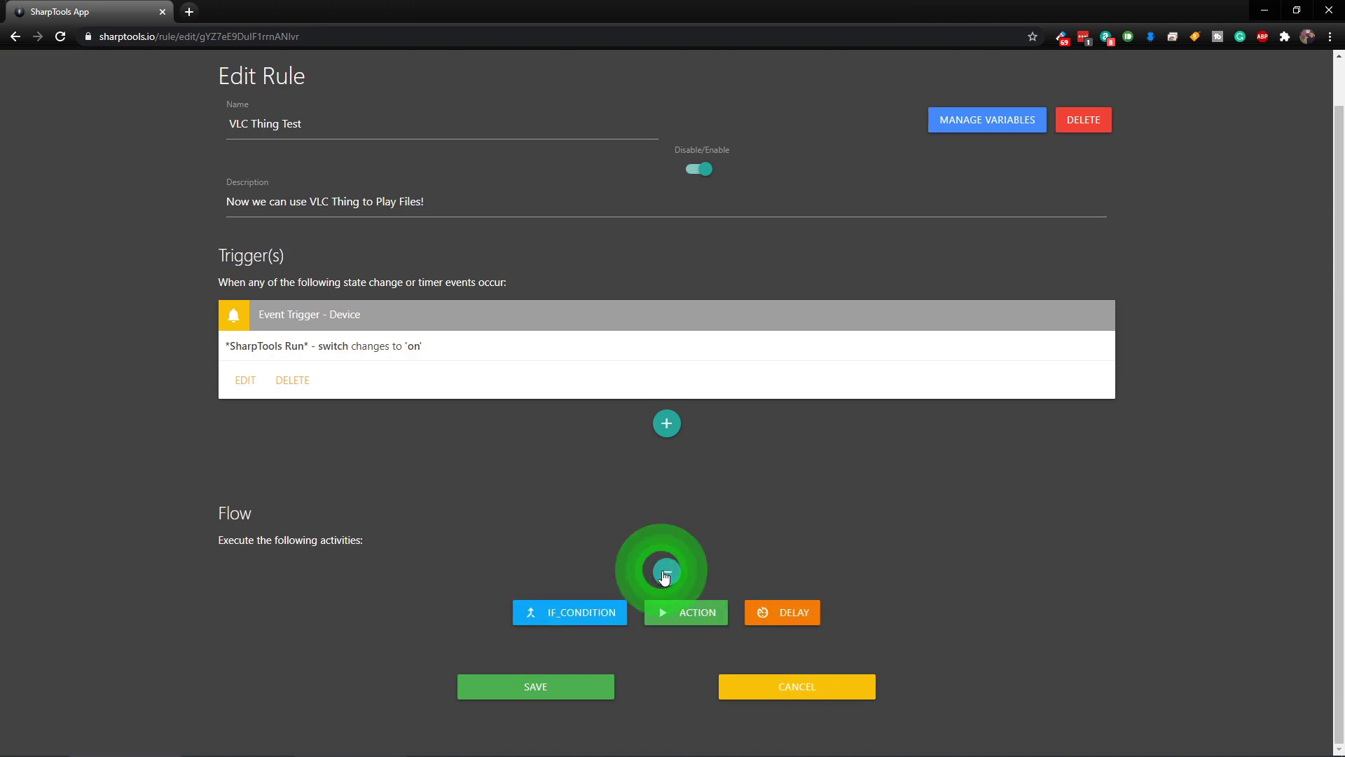
{"action": "left_click", "coordinate": [693, 617]}
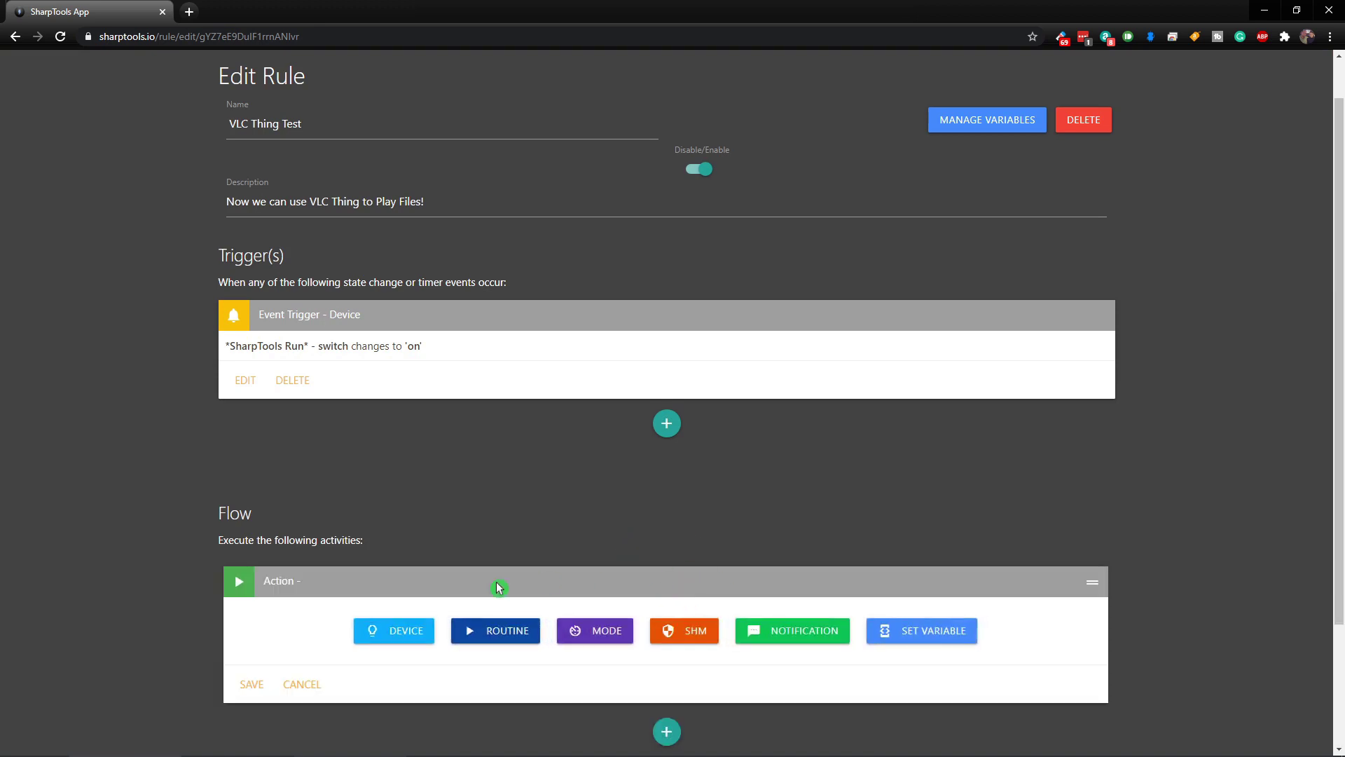
{"action": "left_click", "coordinate": [404, 635]}
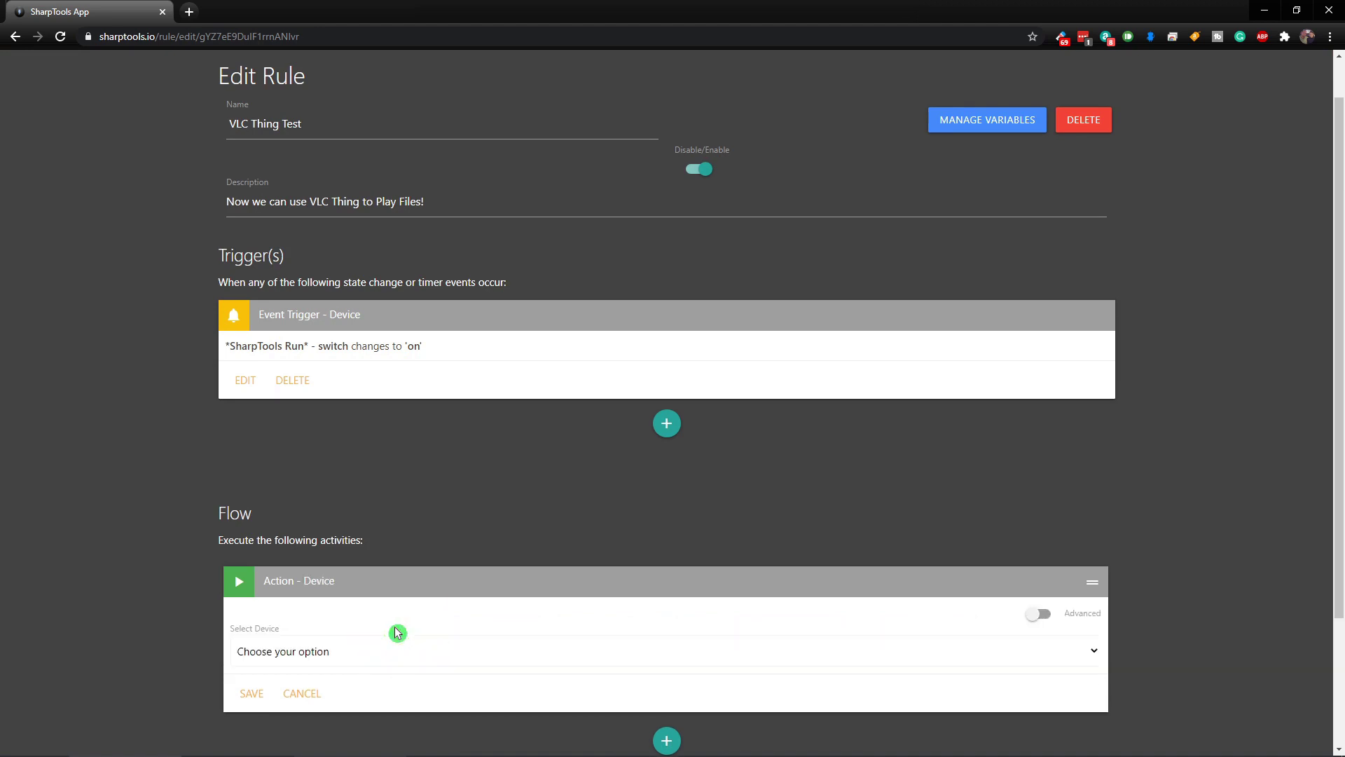
Step: Choose VLC Thing as the device for the new flow action
{"action": "scroll", "coordinate": [390, 626], "scroll_direction": "down", "scroll_amount": 2}
{"action": "left_click", "coordinate": [357, 513]}
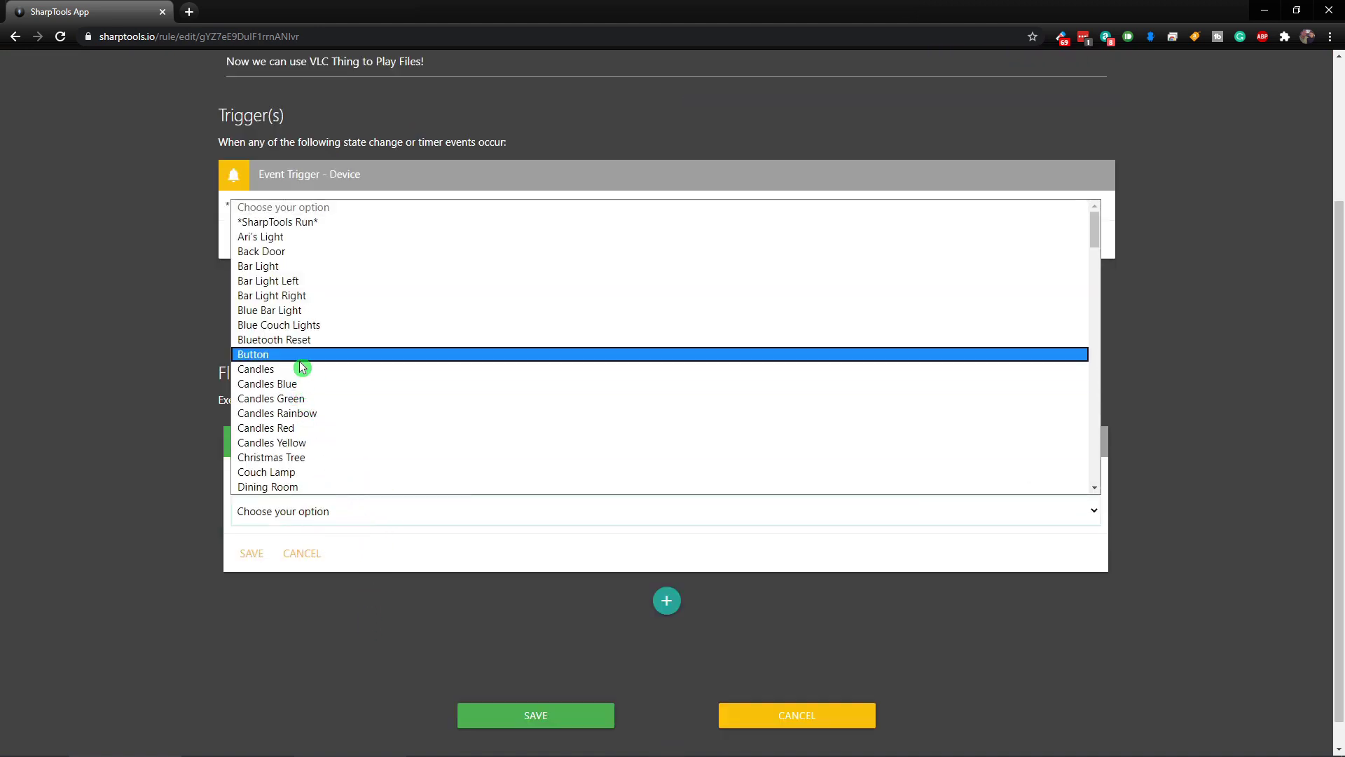
{"action": "key", "text": "v"}
{"action": "scroll", "coordinate": [298, 378], "scroll_direction": "down", "scroll_amount": 1}
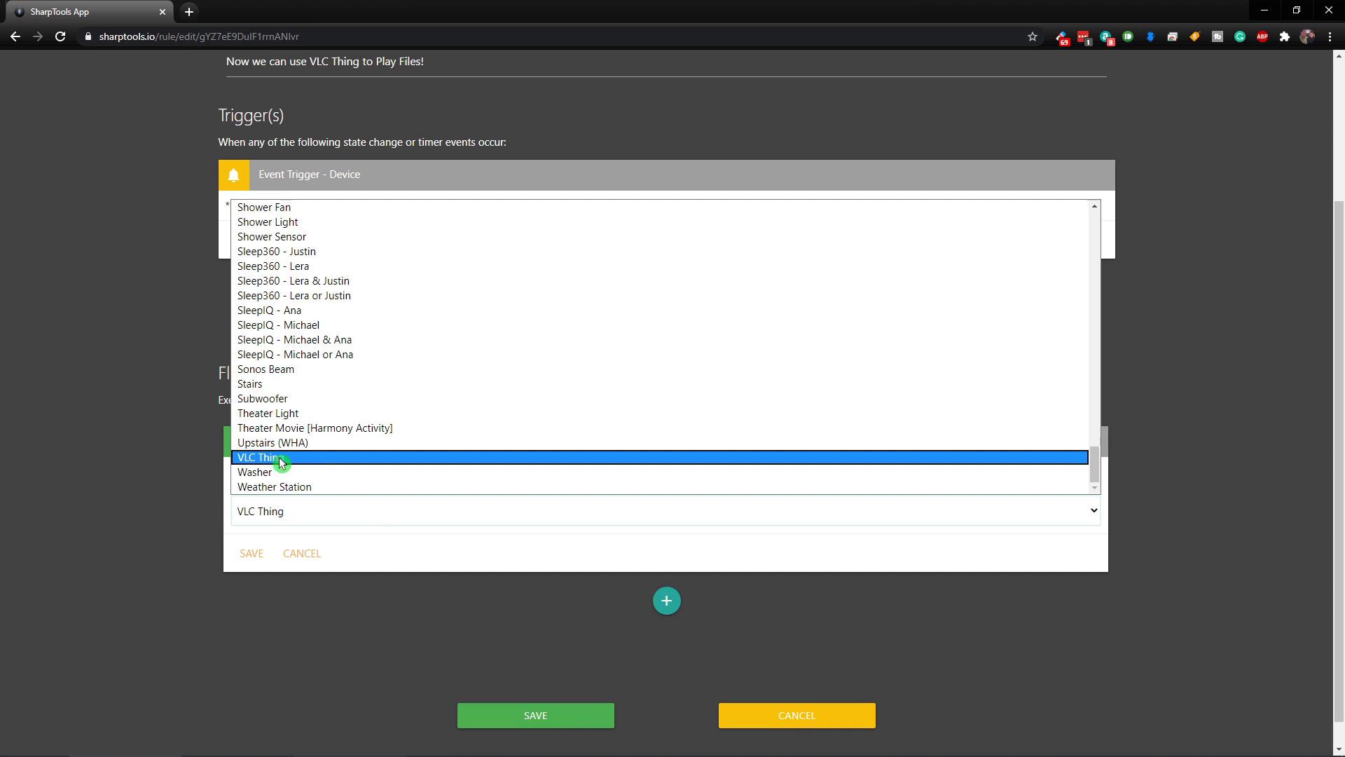
{"action": "left_click", "coordinate": [281, 457]}
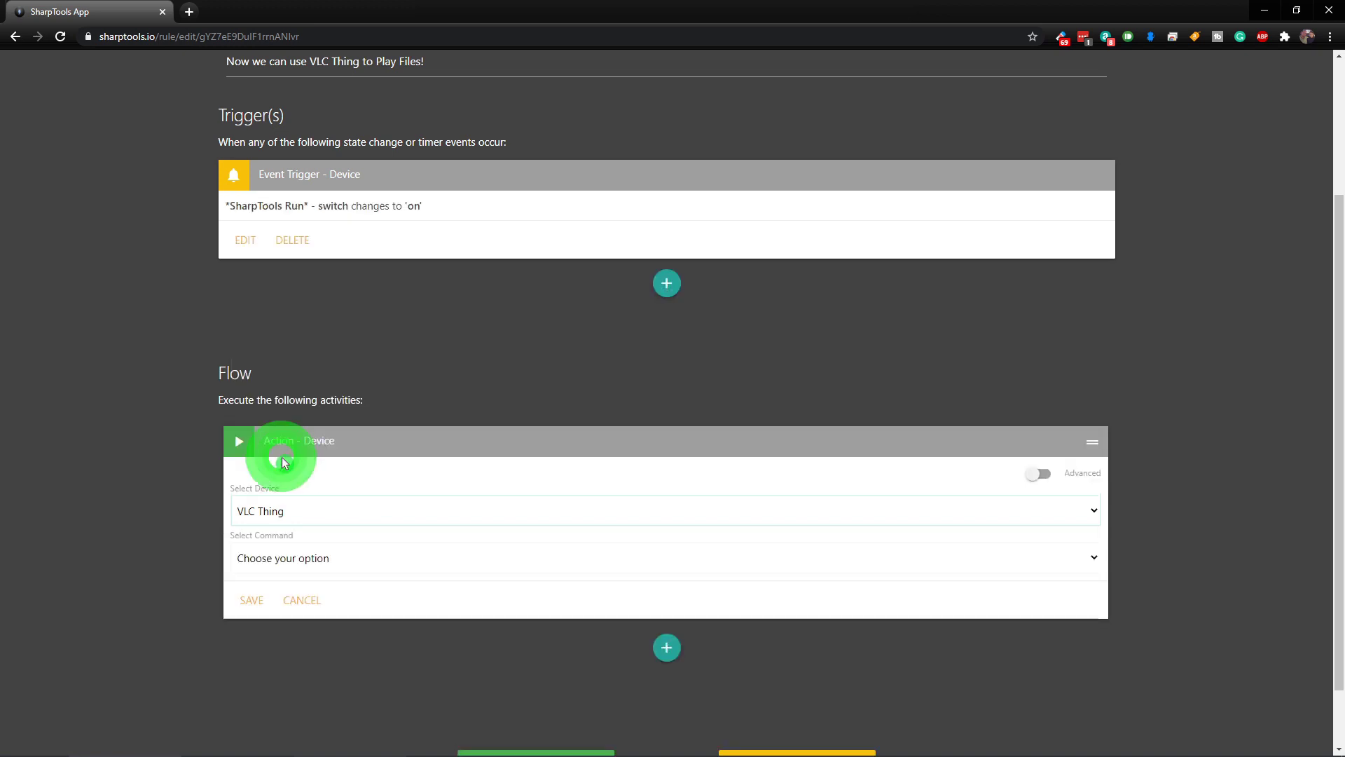
Step: Make the action speak "This is a test. I am playing my VLC media player using SmartThings and SharpTools!" and save the action and rule
{"action": "left_click", "coordinate": [330, 561]}
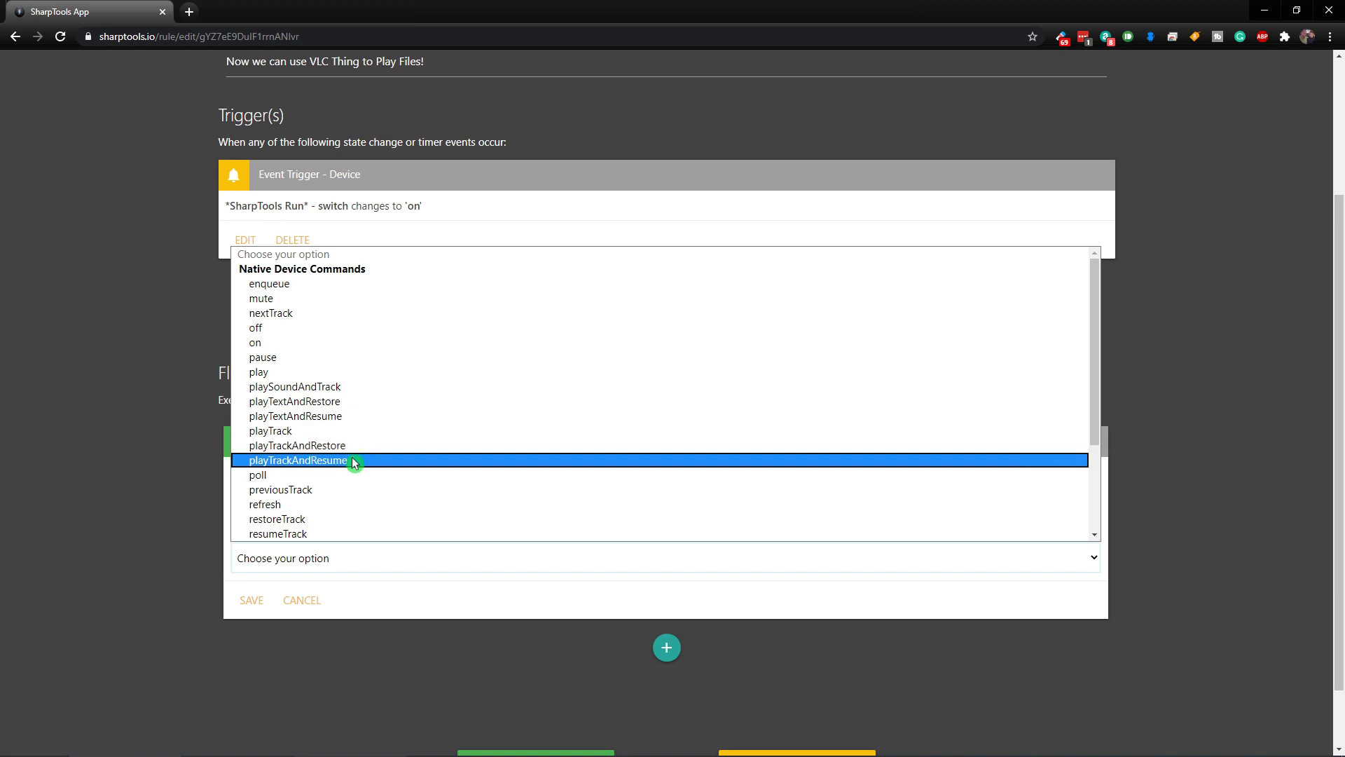
{"action": "scroll", "coordinate": [339, 475], "scroll_direction": "down", "scroll_amount": 2}
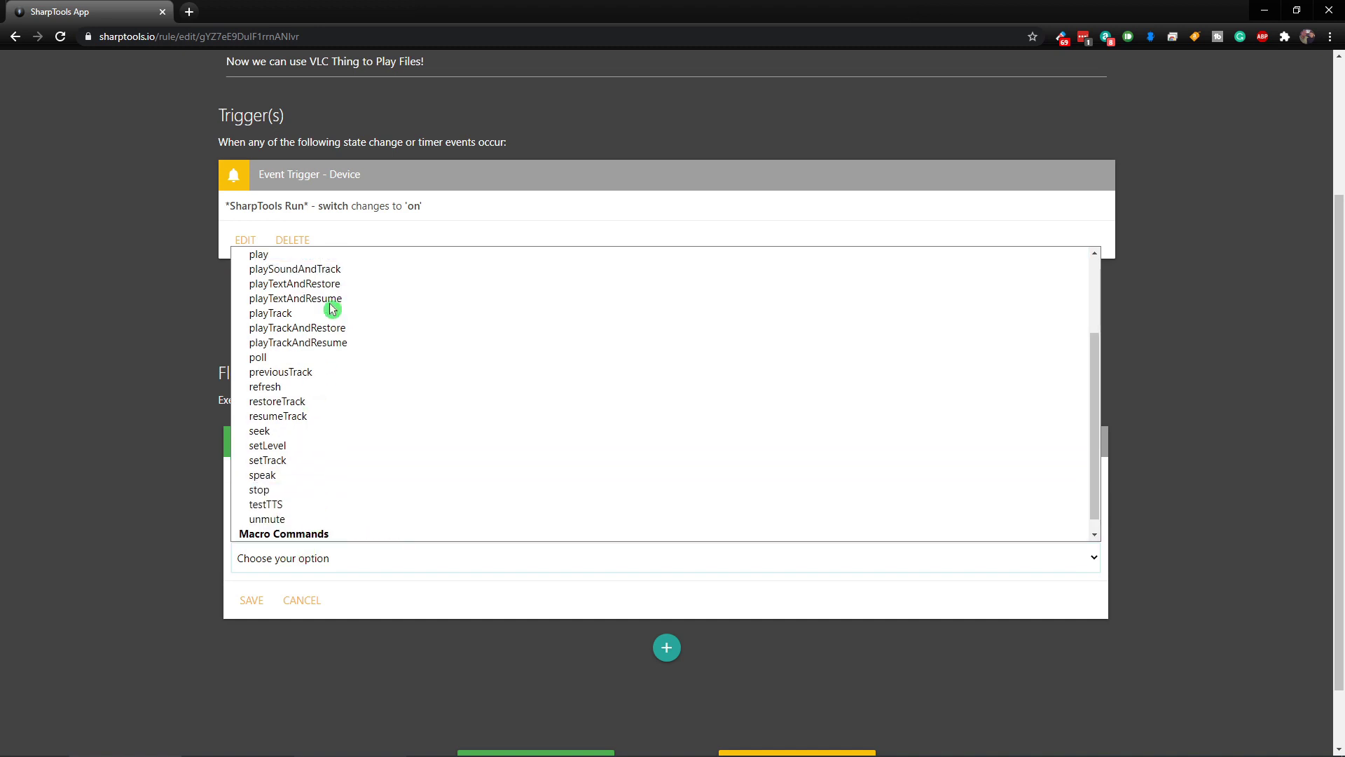
{"action": "scroll", "coordinate": [334, 280], "scroll_direction": "up", "scroll_amount": 3}
{"action": "scroll", "coordinate": [322, 339], "scroll_direction": "down", "scroll_amount": 3}
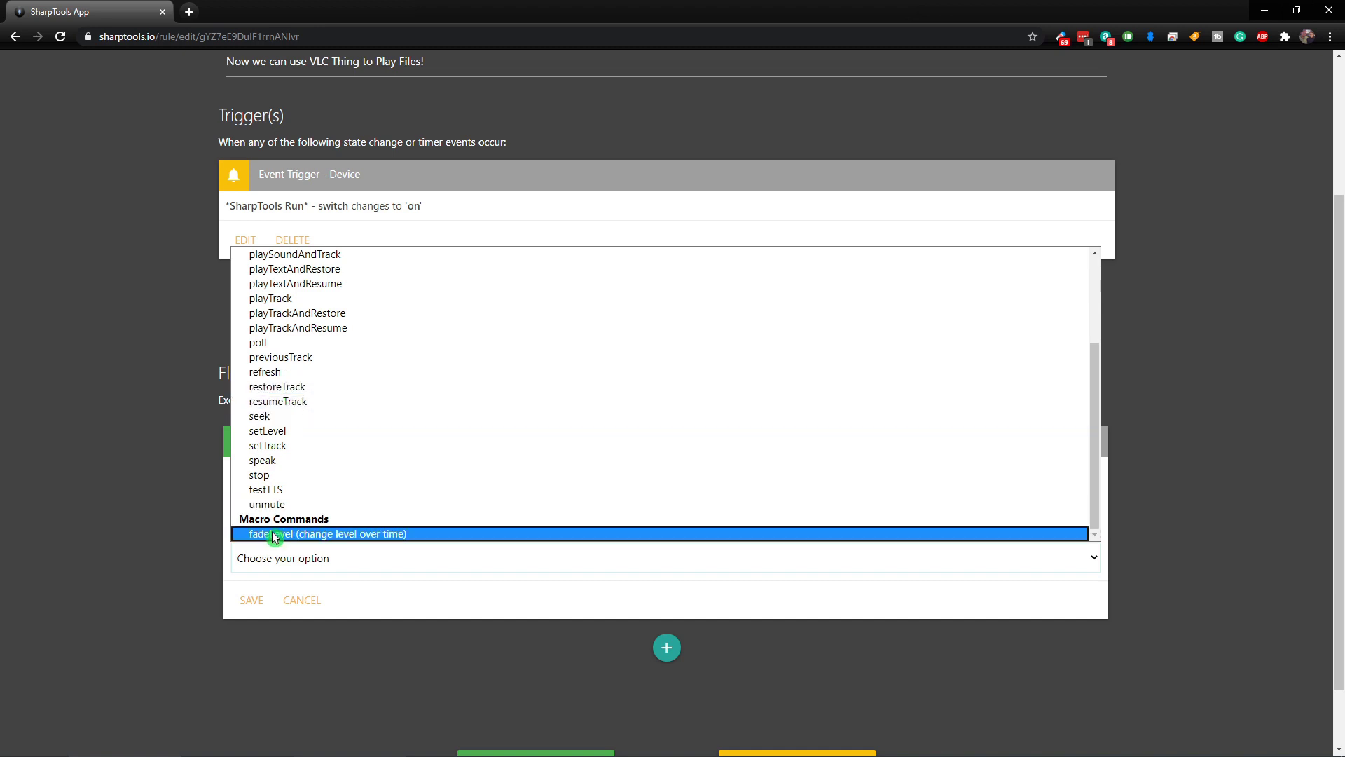
{"action": "left_click", "coordinate": [302, 460]}
{"action": "type", "text": "This is a test. I am playing my VLC media player using SmartThings and SharpTools!"}
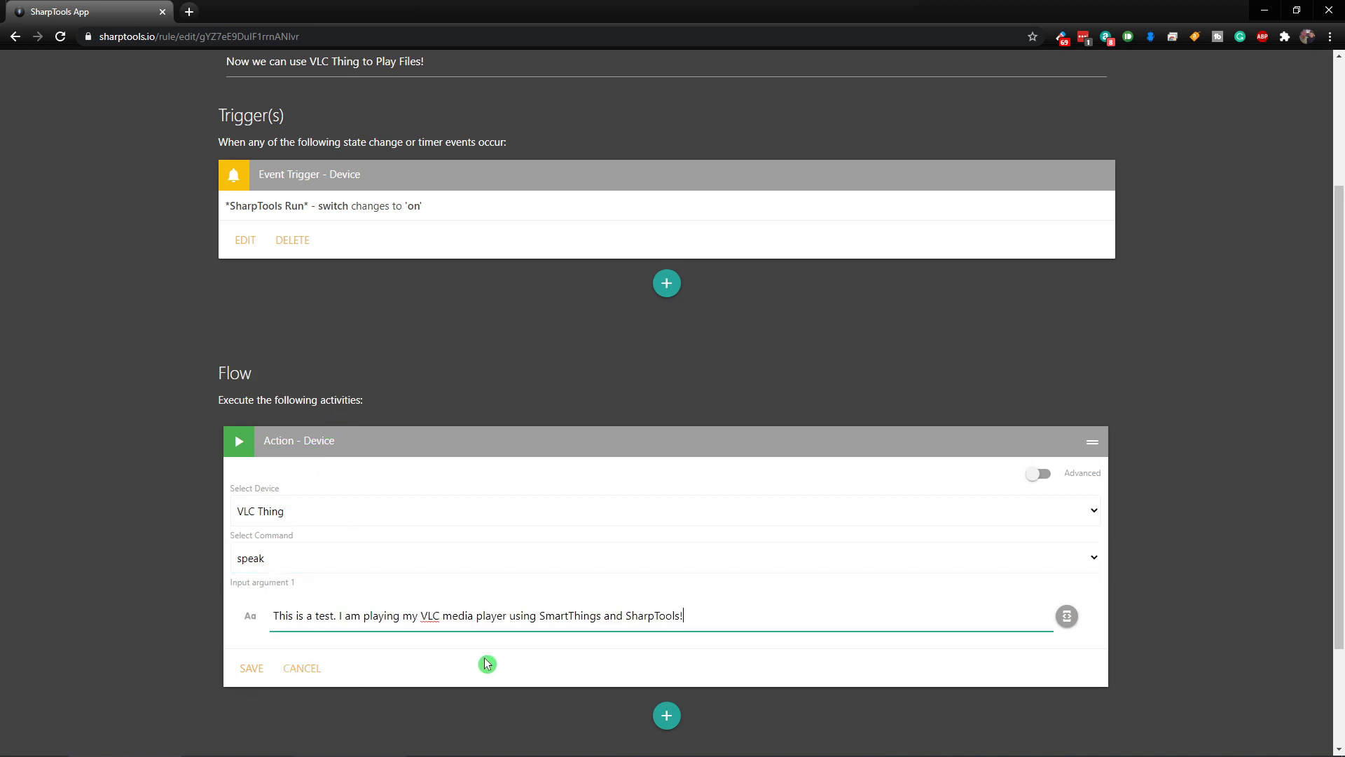
{"action": "left_click", "coordinate": [253, 671]}
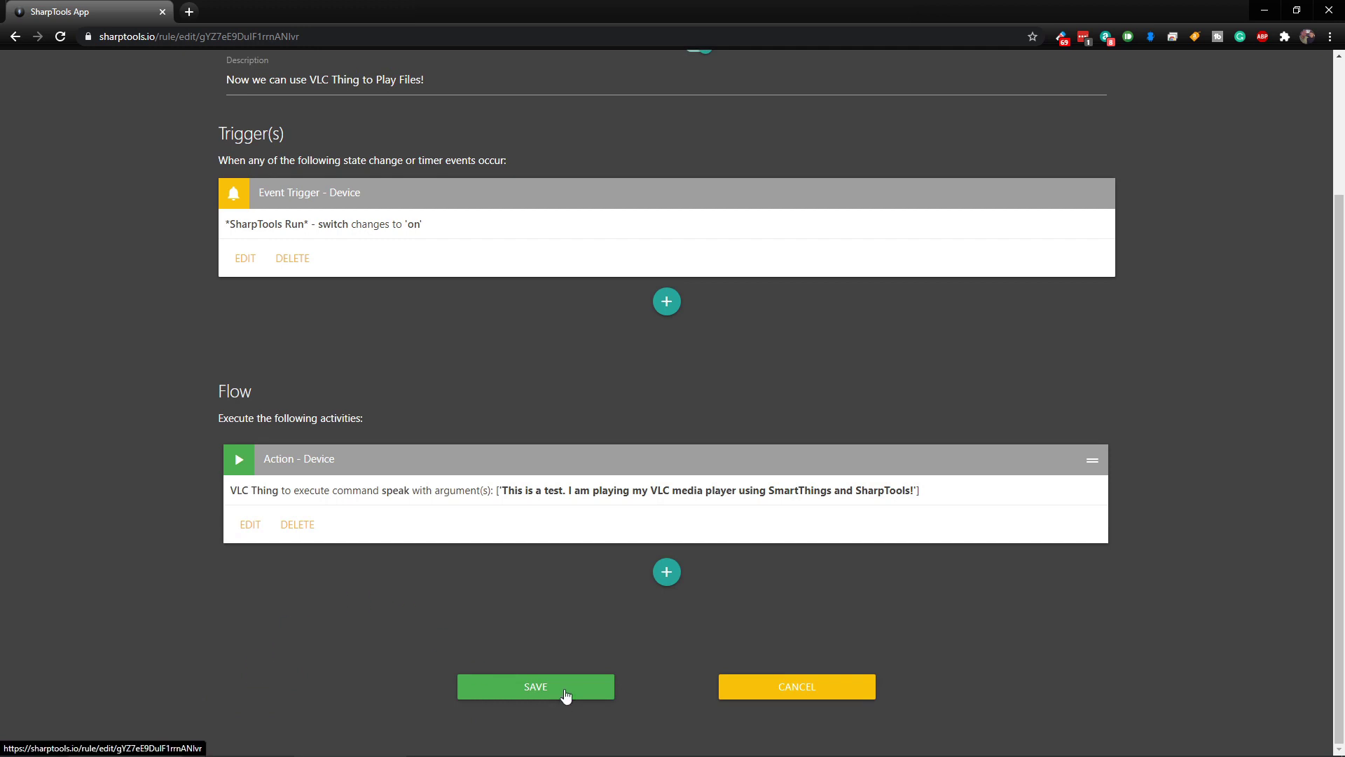
{"action": "left_click", "coordinate": [566, 695]}
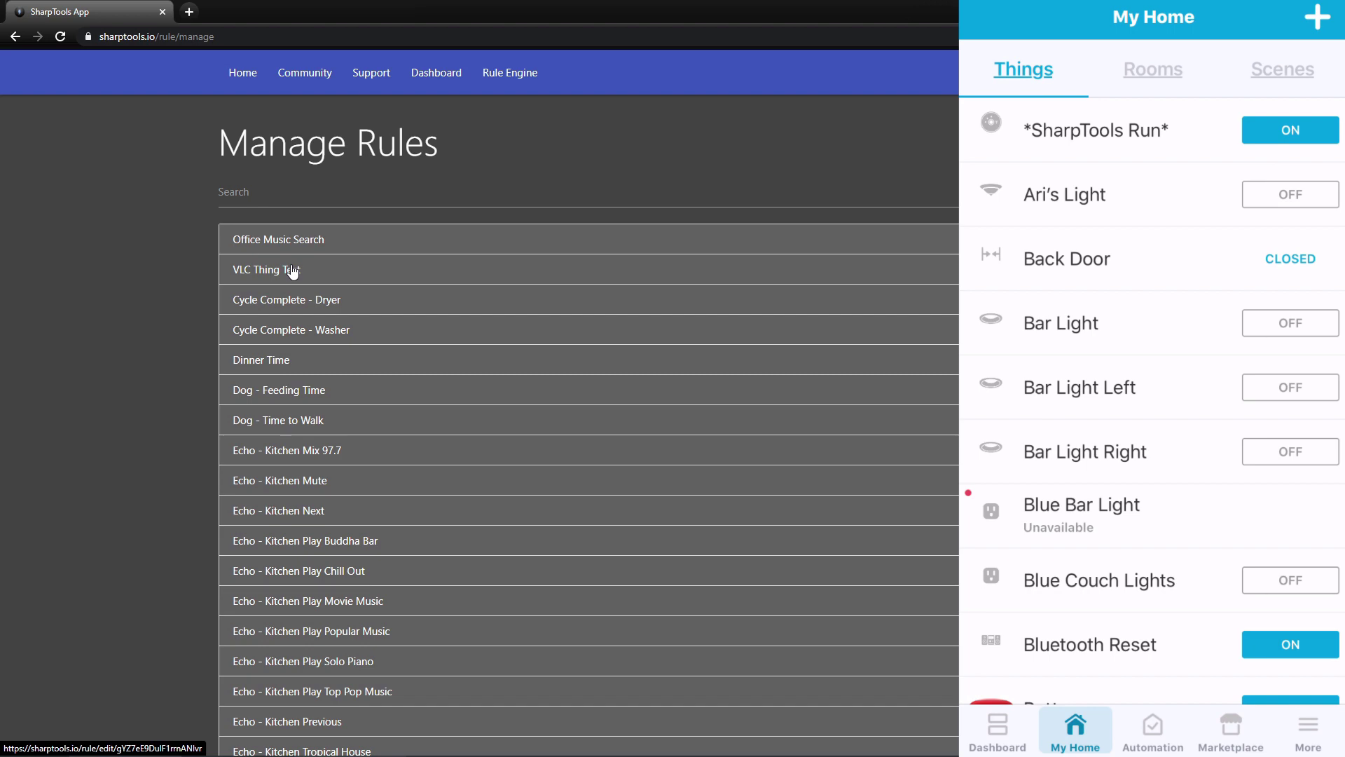
Step: Reopen the VLC Thing Test rule, and play J-Simple from the Dropbox Downloads folder in VLC media player
{"action": "left_click", "coordinate": [293, 272]}
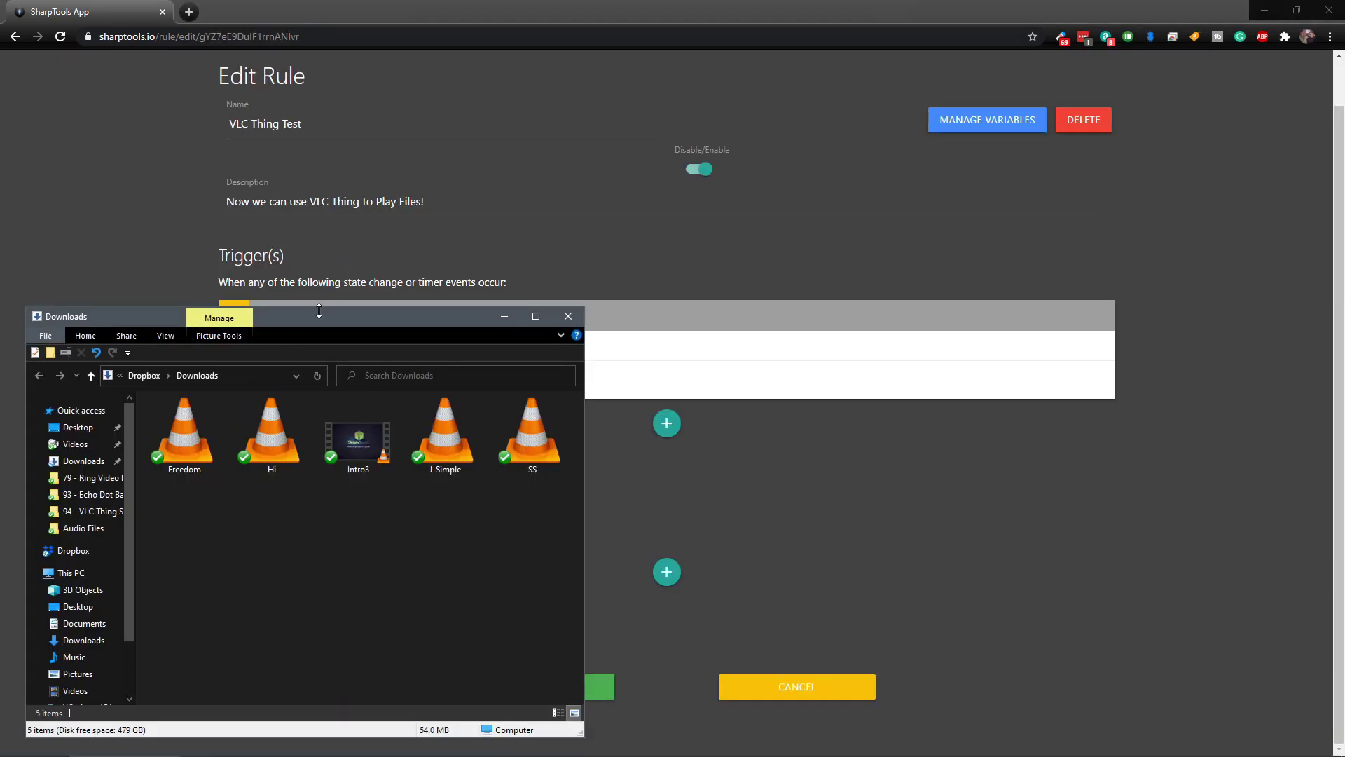
{"action": "left_click_drag", "start_coordinate": [319, 311], "coordinate": [864, 225]}
{"action": "left_click_drag", "start_coordinate": [757, 213], "coordinate": [855, 204]}
{"action": "left_click", "coordinate": [922, 480]}
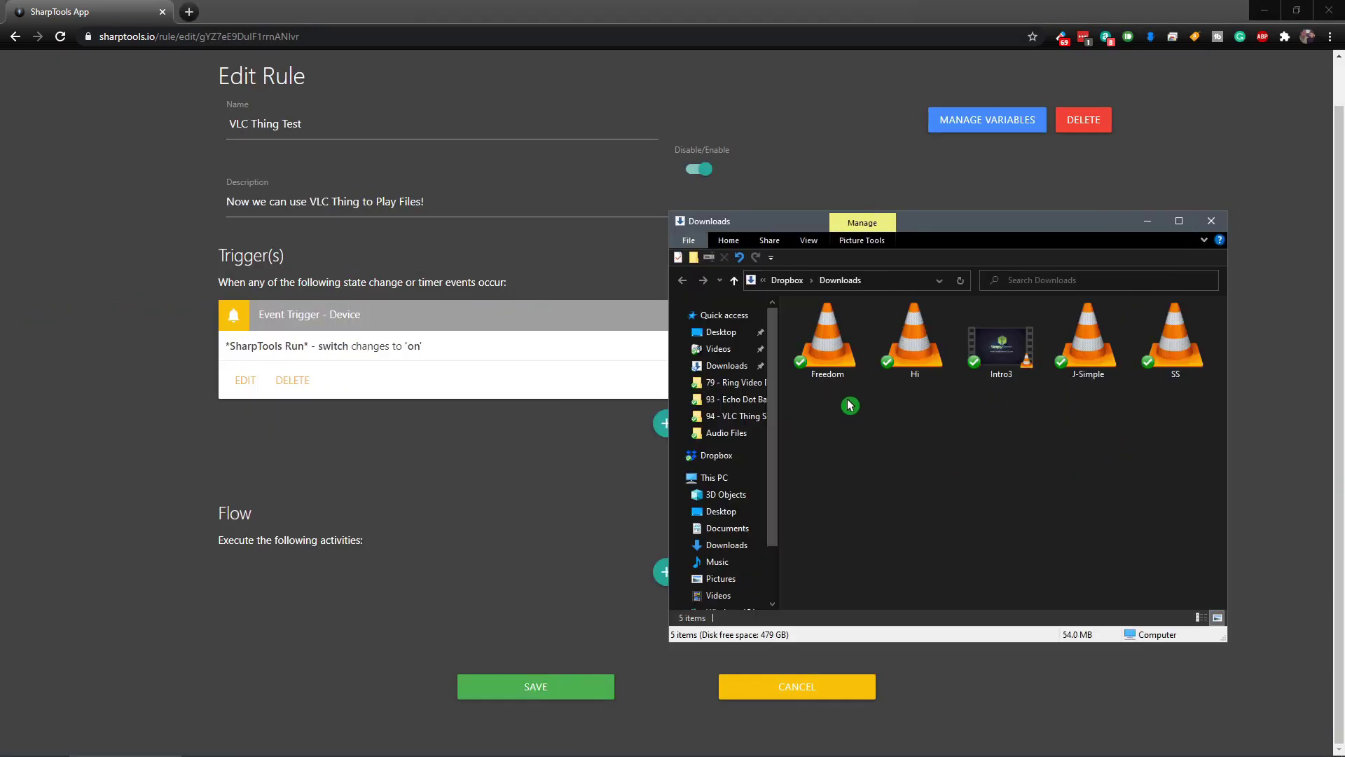
{"action": "double_click", "coordinate": [1093, 339]}
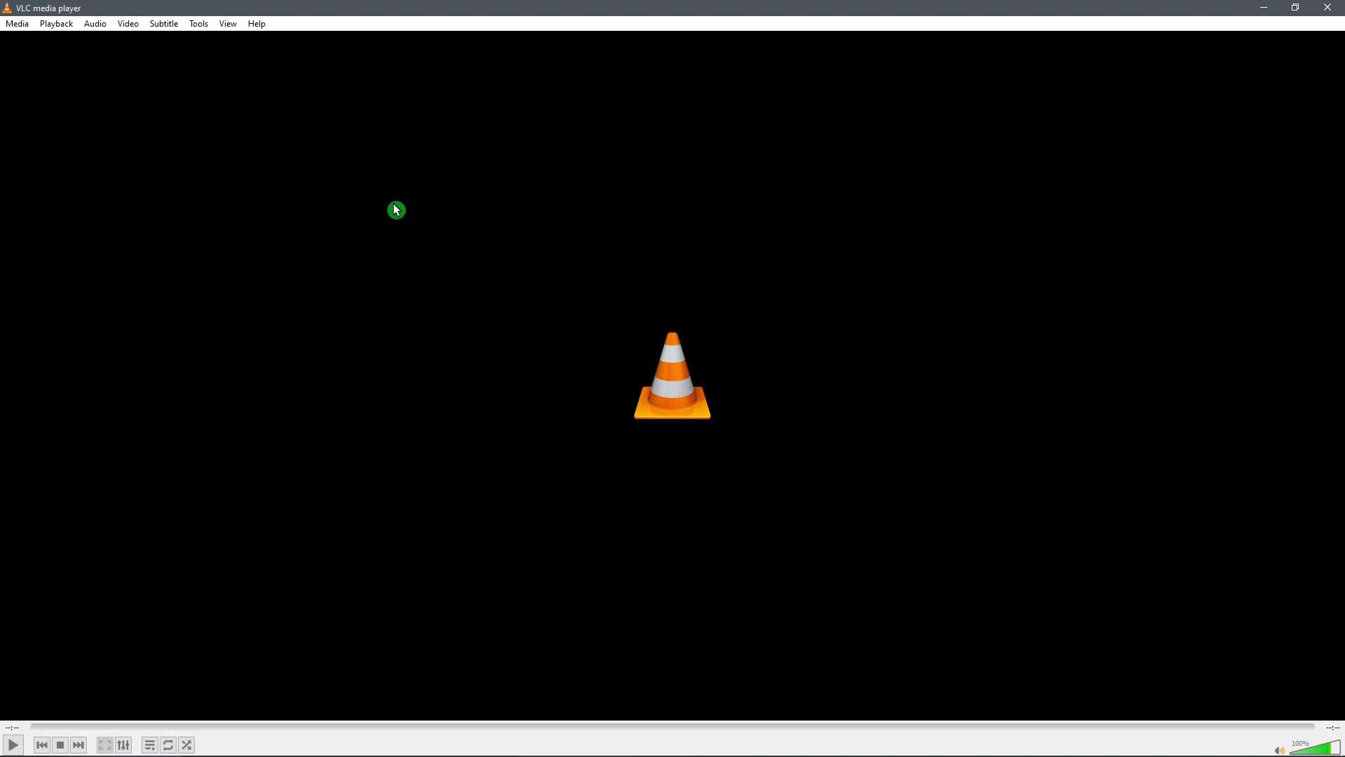
Step: Copy the file location of J-Simple.mp3 from its media information in the VLC playlist
{"action": "left_click", "coordinate": [150, 745]}
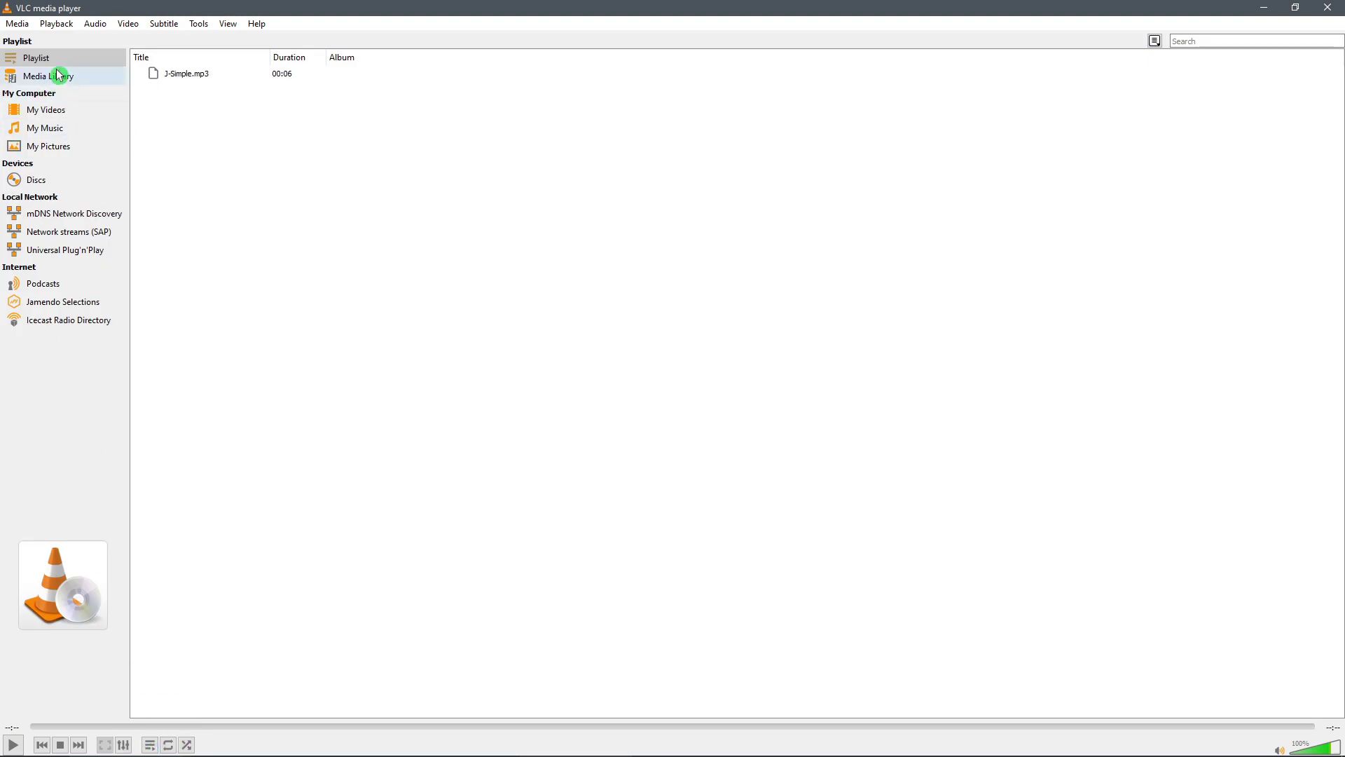
{"action": "left_click", "coordinate": [198, 73]}
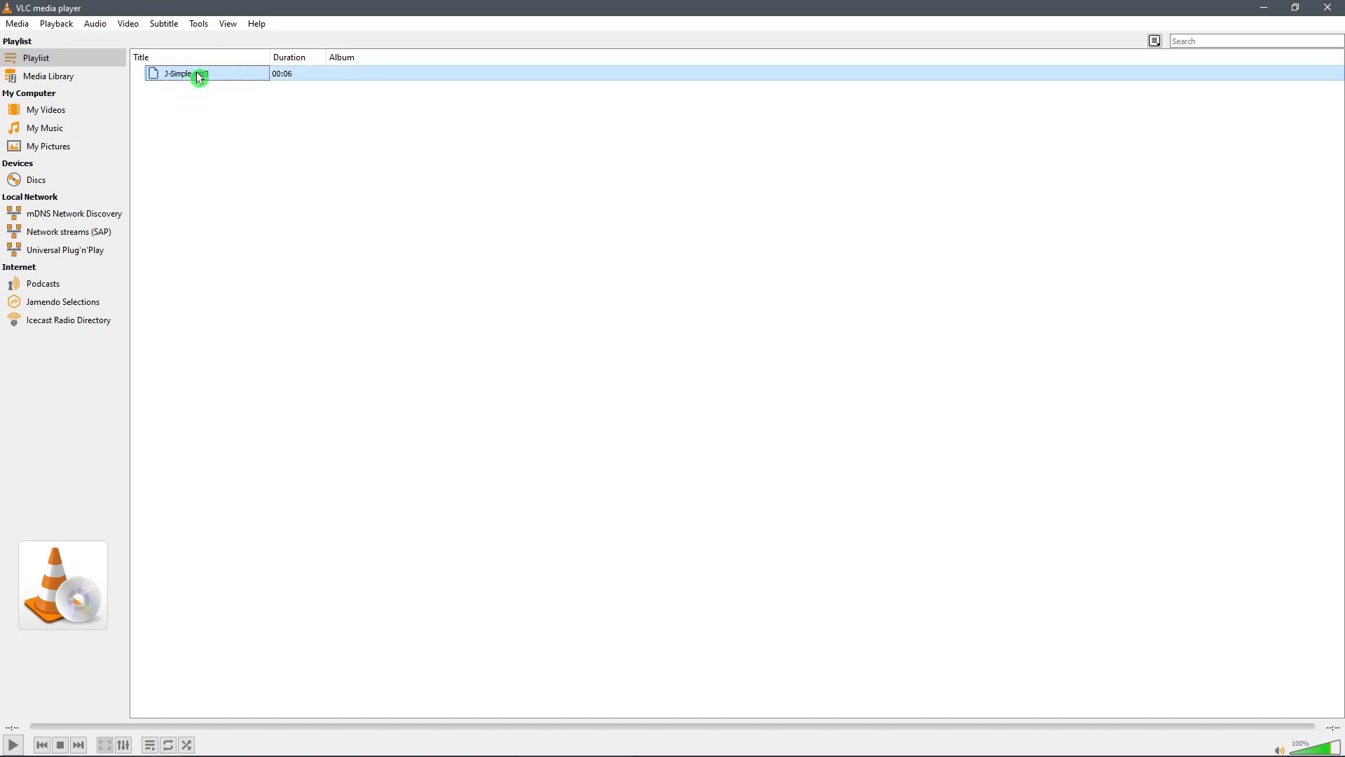
{"action": "right_click", "coordinate": [198, 75]}
{"action": "mouse_move", "coordinate": [262, 315]}
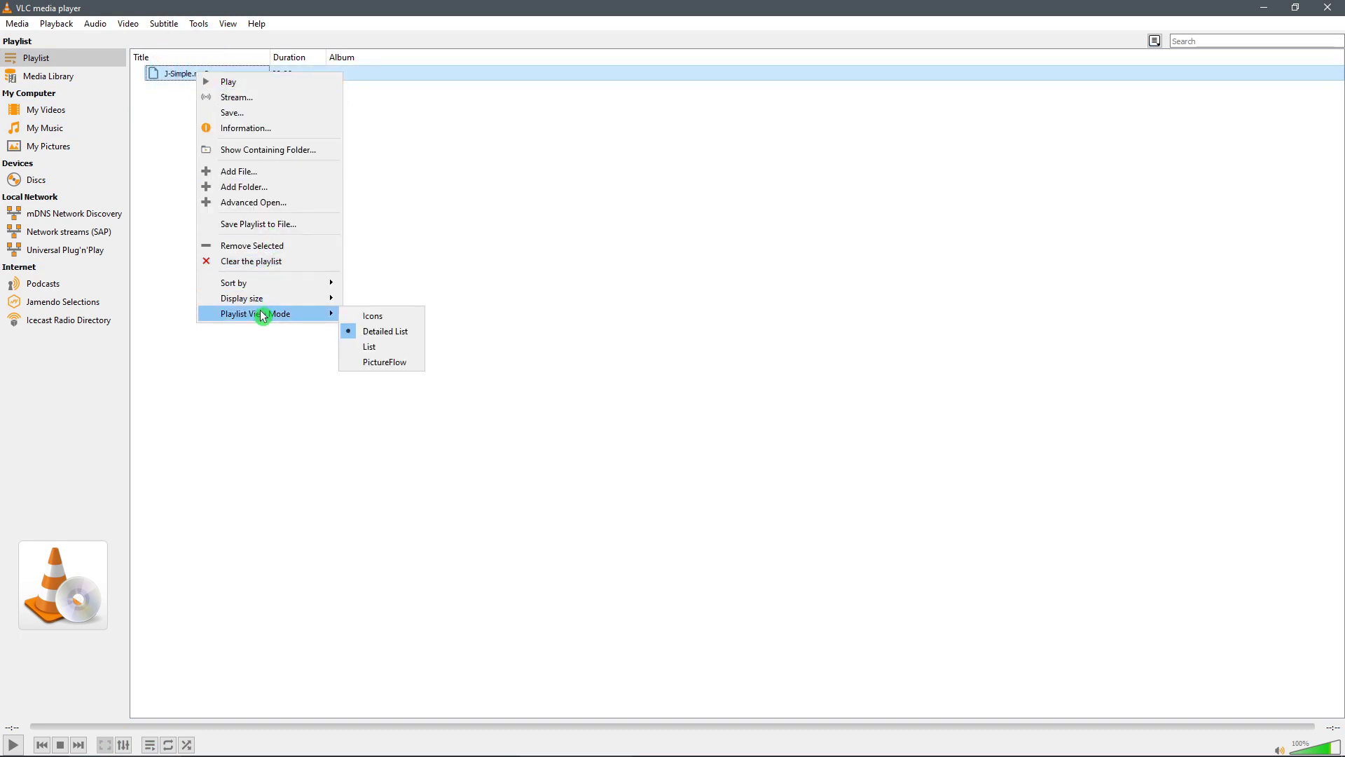
{"action": "left_click", "coordinate": [247, 129]}
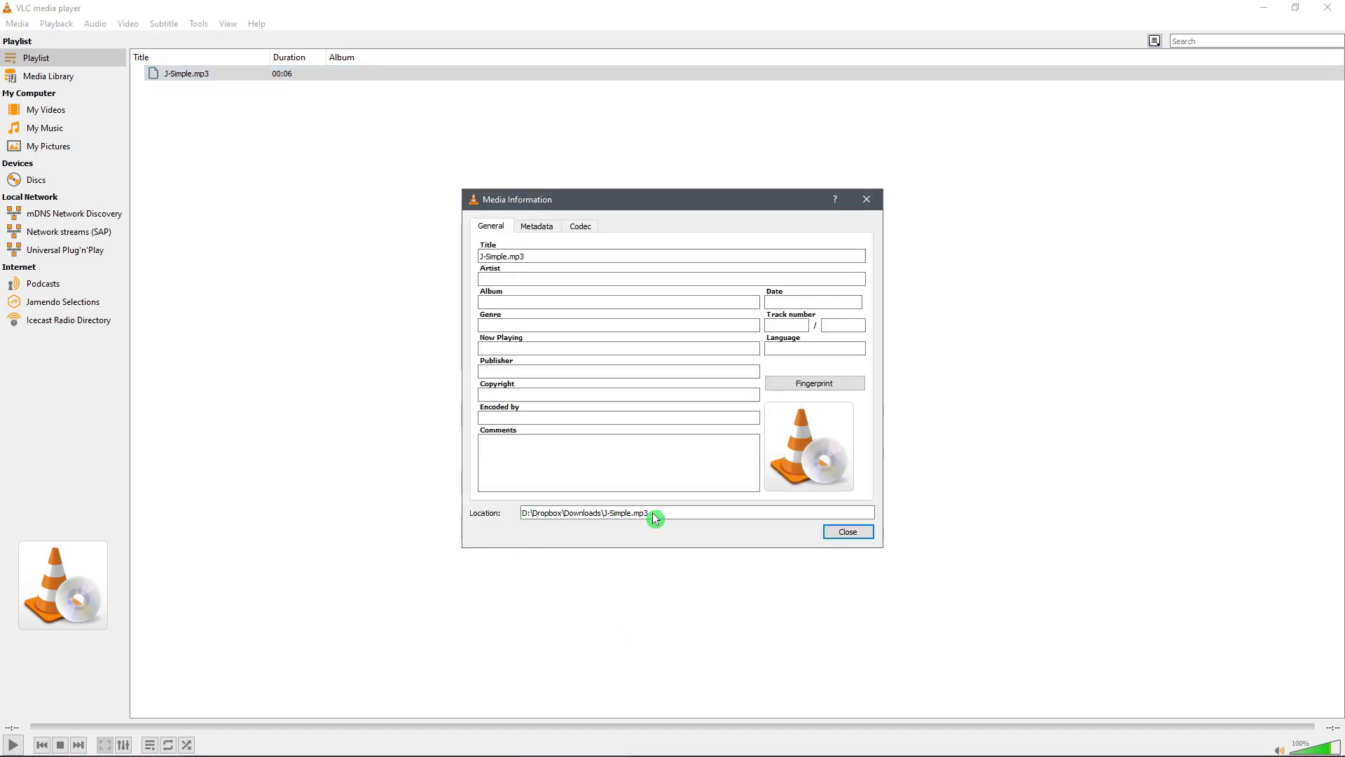
{"action": "left_click_drag", "start_coordinate": [655, 512], "coordinate": [503, 512]}
{"action": "key", "text": "ctrl+c"}
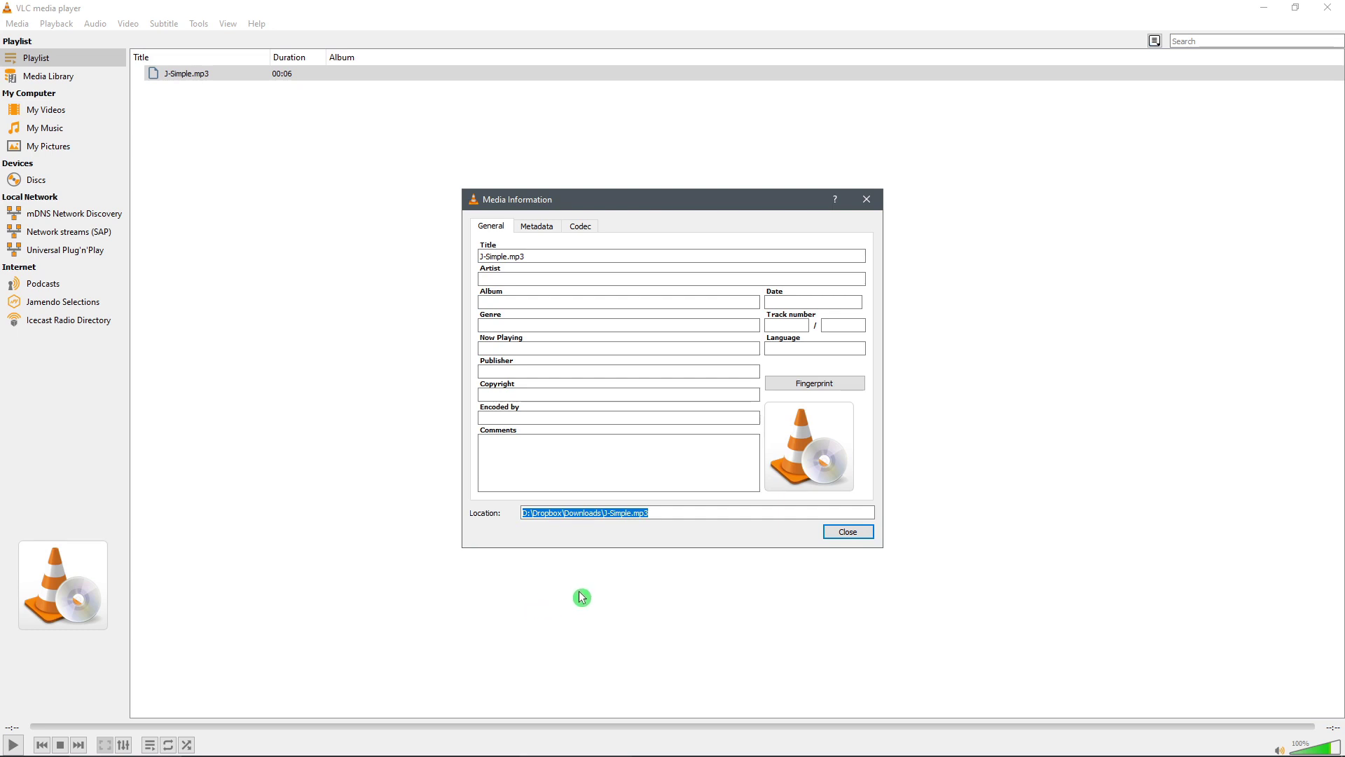
{"action": "left_click", "coordinate": [849, 532]}
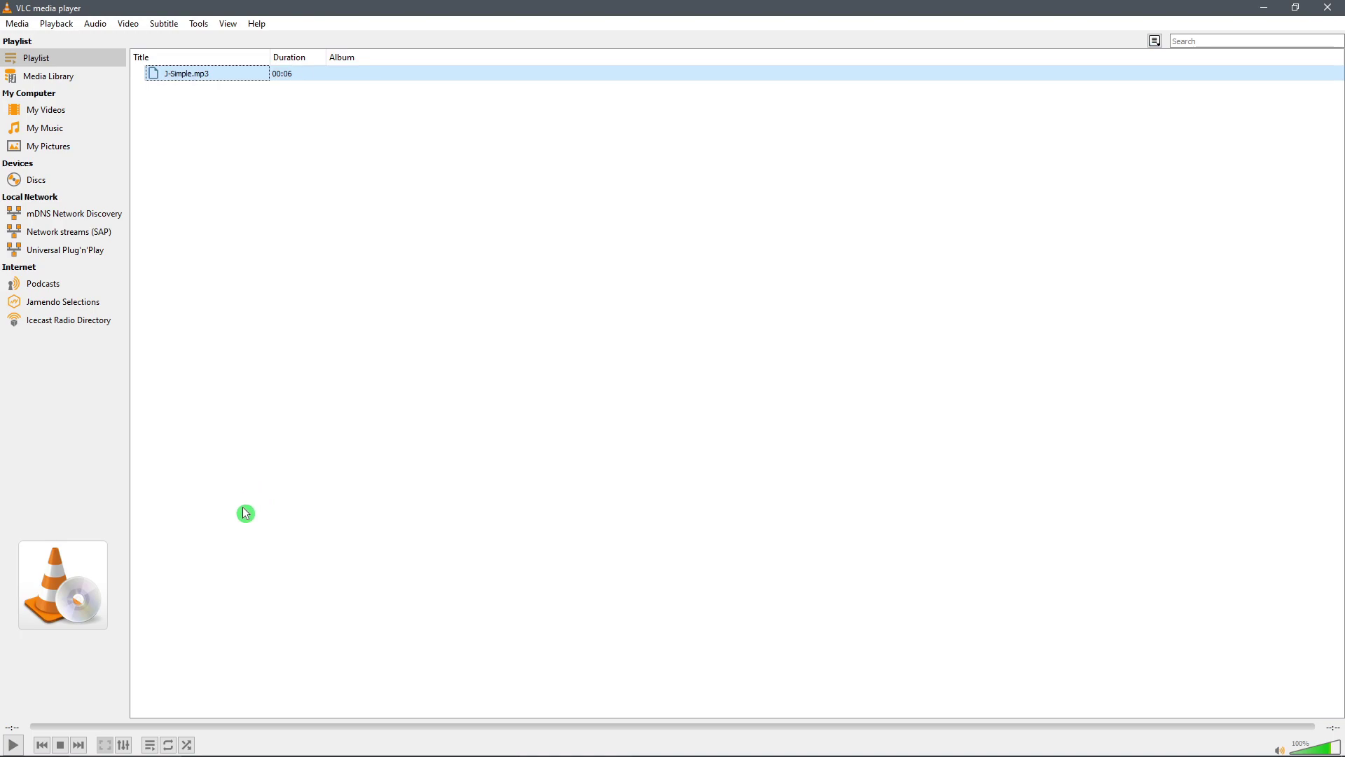
Step: Return to the SharpTools rule and add a device action for VLC Thing to its flow
{"action": "left_click", "coordinate": [1287, 10]}
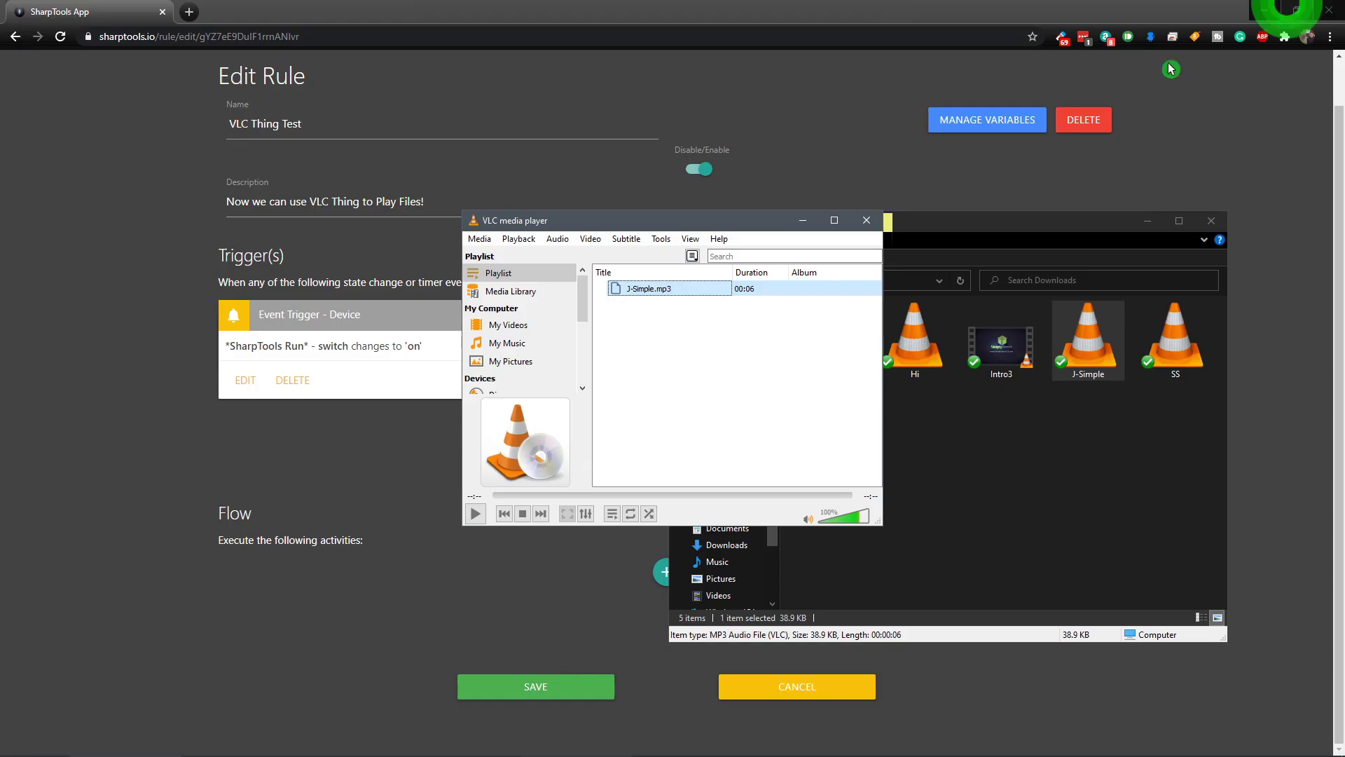
{"action": "left_click_drag", "start_coordinate": [654, 226], "coordinate": [217, 190]}
{"action": "left_click", "coordinate": [543, 415]}
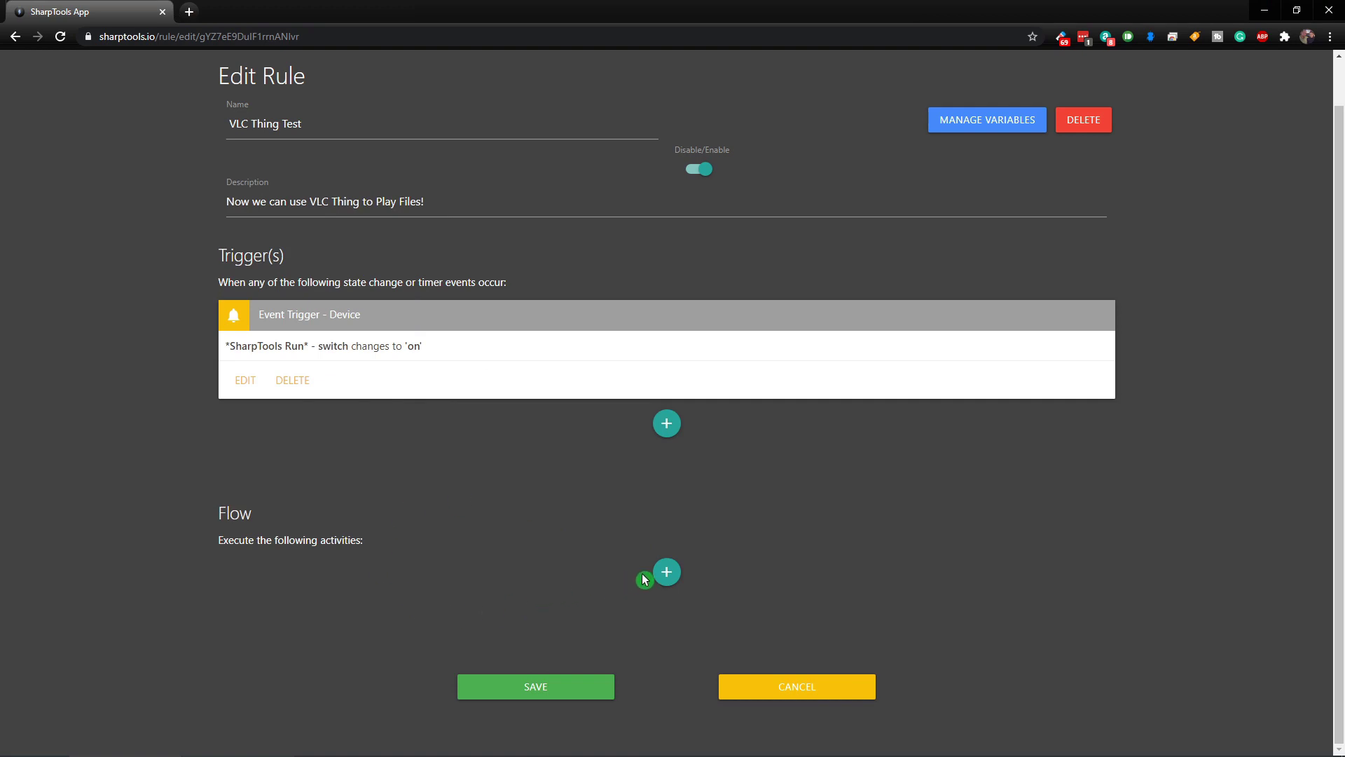
{"action": "left_click", "coordinate": [668, 573]}
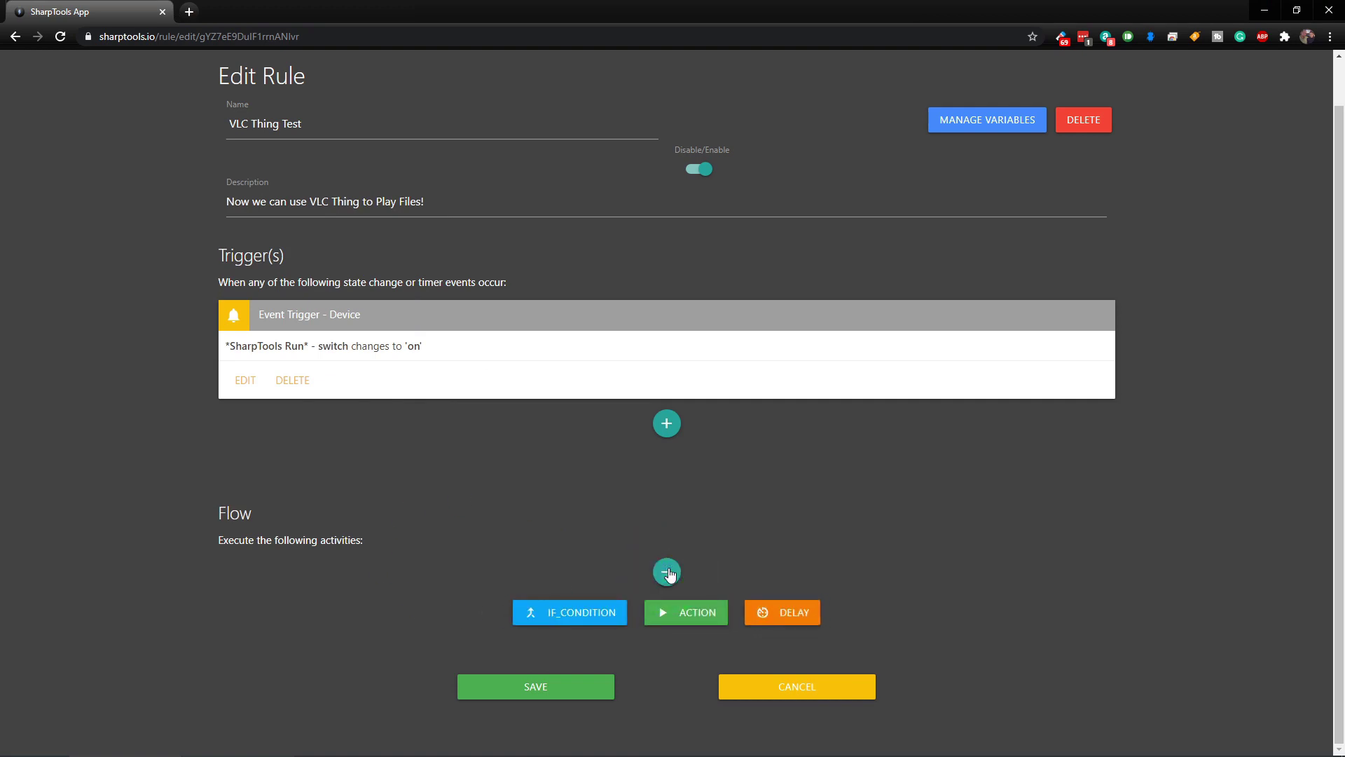
{"action": "left_click", "coordinate": [690, 614]}
{"action": "left_click", "coordinate": [405, 609]}
{"action": "left_click", "coordinate": [307, 633]}
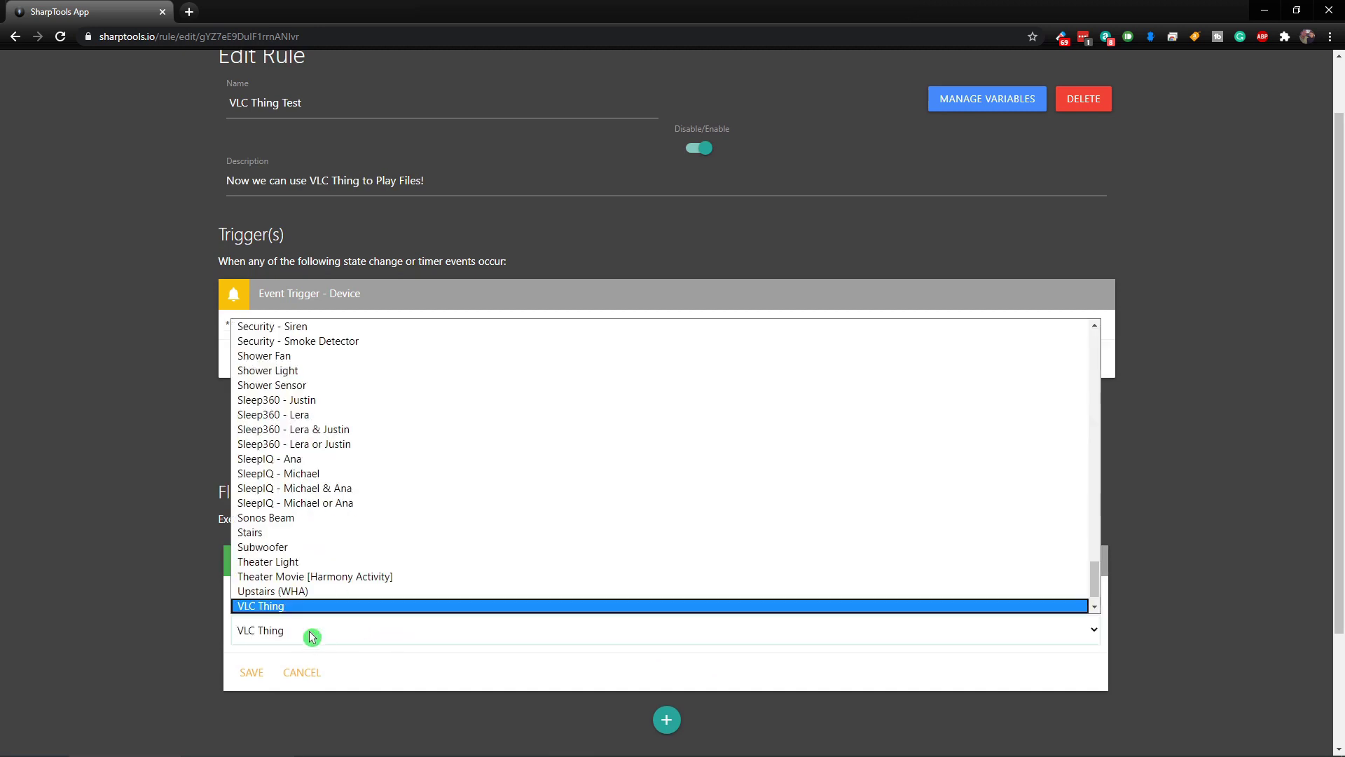
{"action": "scroll", "coordinate": [296, 607], "scroll_direction": "down", "scroll_amount": 1}
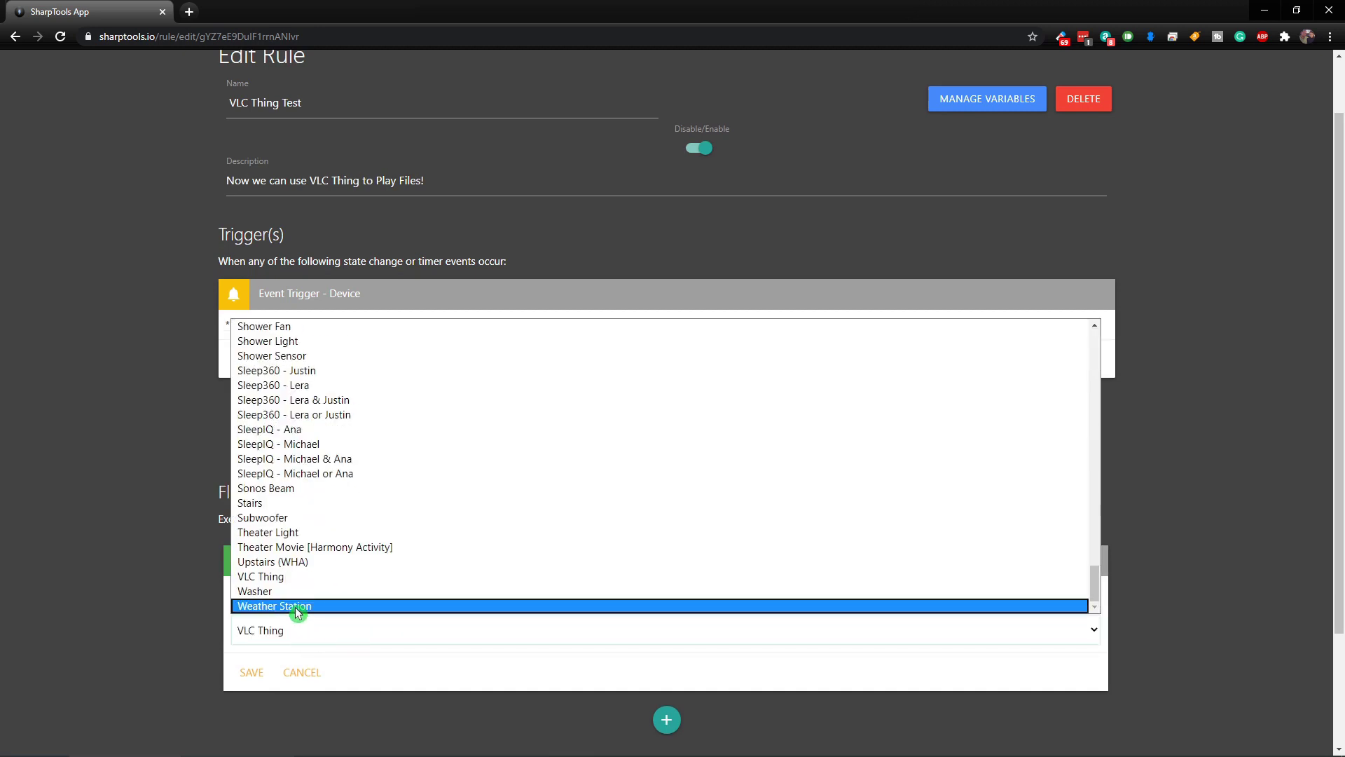
{"action": "left_click", "coordinate": [288, 582]}
Step: Set the action's command to playTrack with the copied path D:\Dropbox\Downloads\J-Simple.mp3, and save the action and rule
{"action": "scroll", "coordinate": [335, 605], "scroll_direction": "down", "scroll_amount": 1}
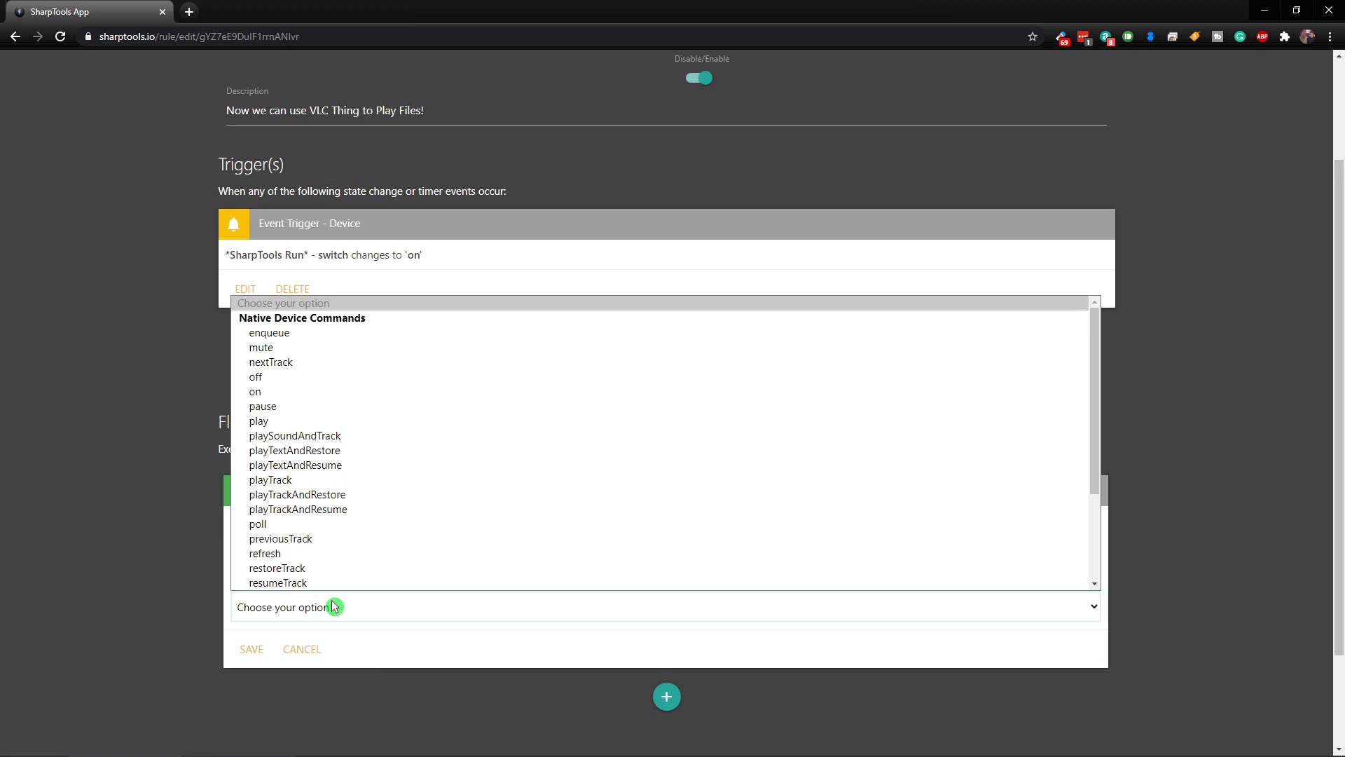
{"action": "scroll", "coordinate": [305, 519], "scroll_direction": "down", "scroll_amount": 1}
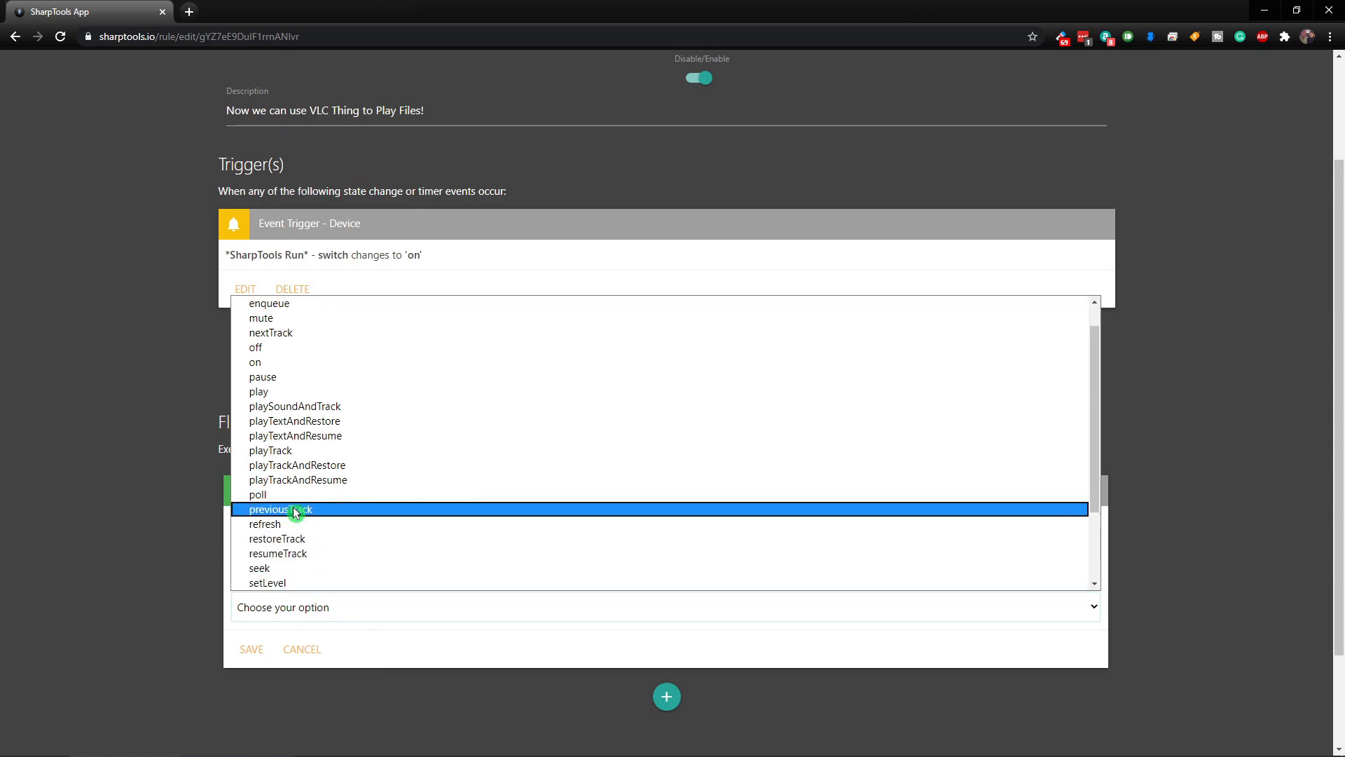
{"action": "left_click", "coordinate": [287, 453]}
{"action": "left_click", "coordinate": [315, 663]}
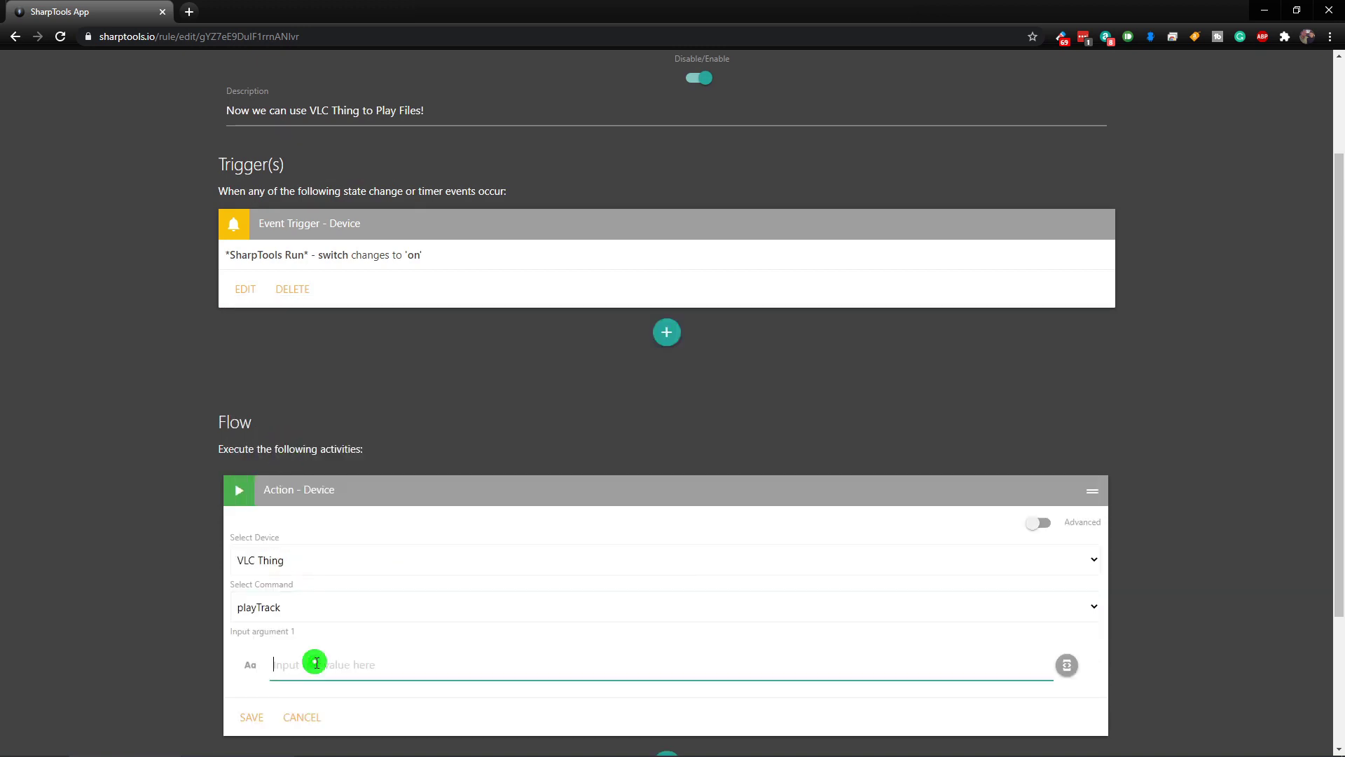
{"action": "key", "text": "ctrl+v"}
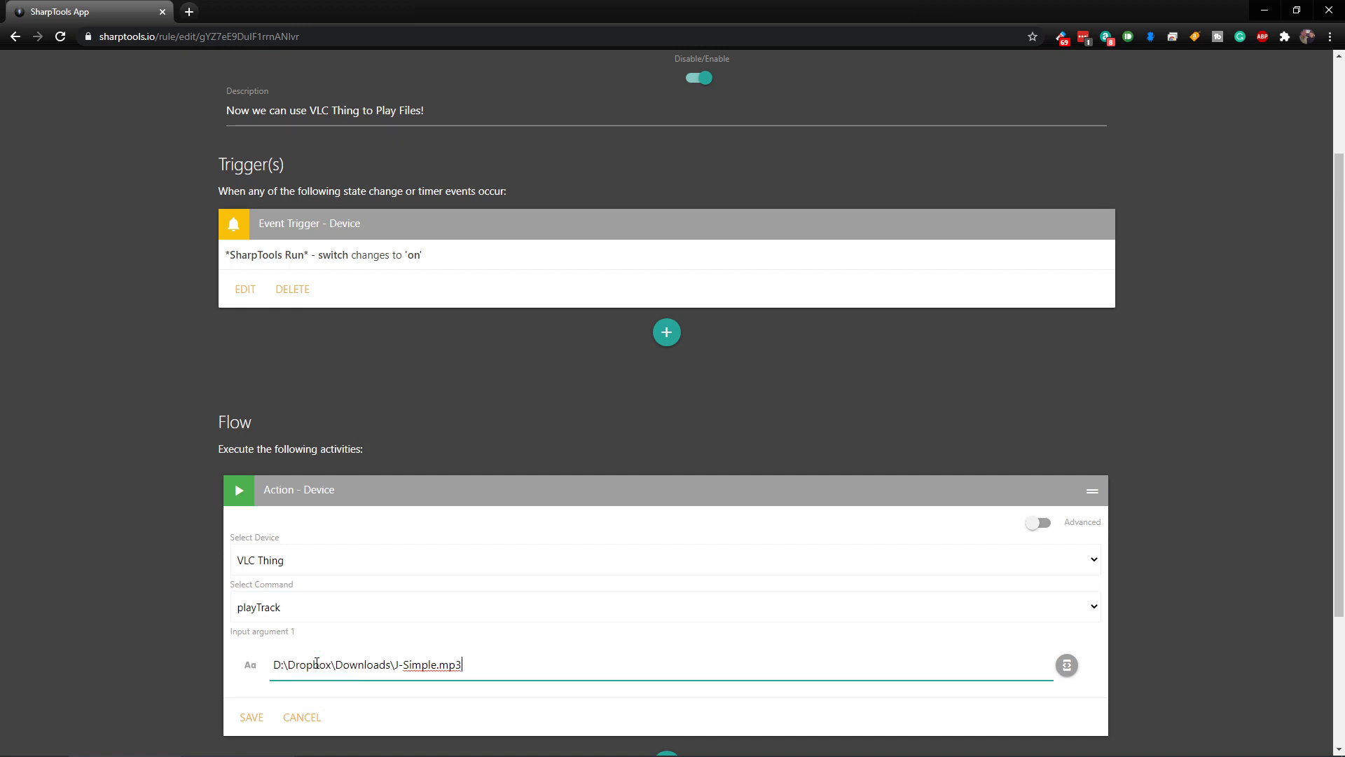
{"action": "scroll", "coordinate": [252, 648], "scroll_direction": "down", "scroll_amount": 1}
{"action": "left_click", "coordinate": [250, 649]}
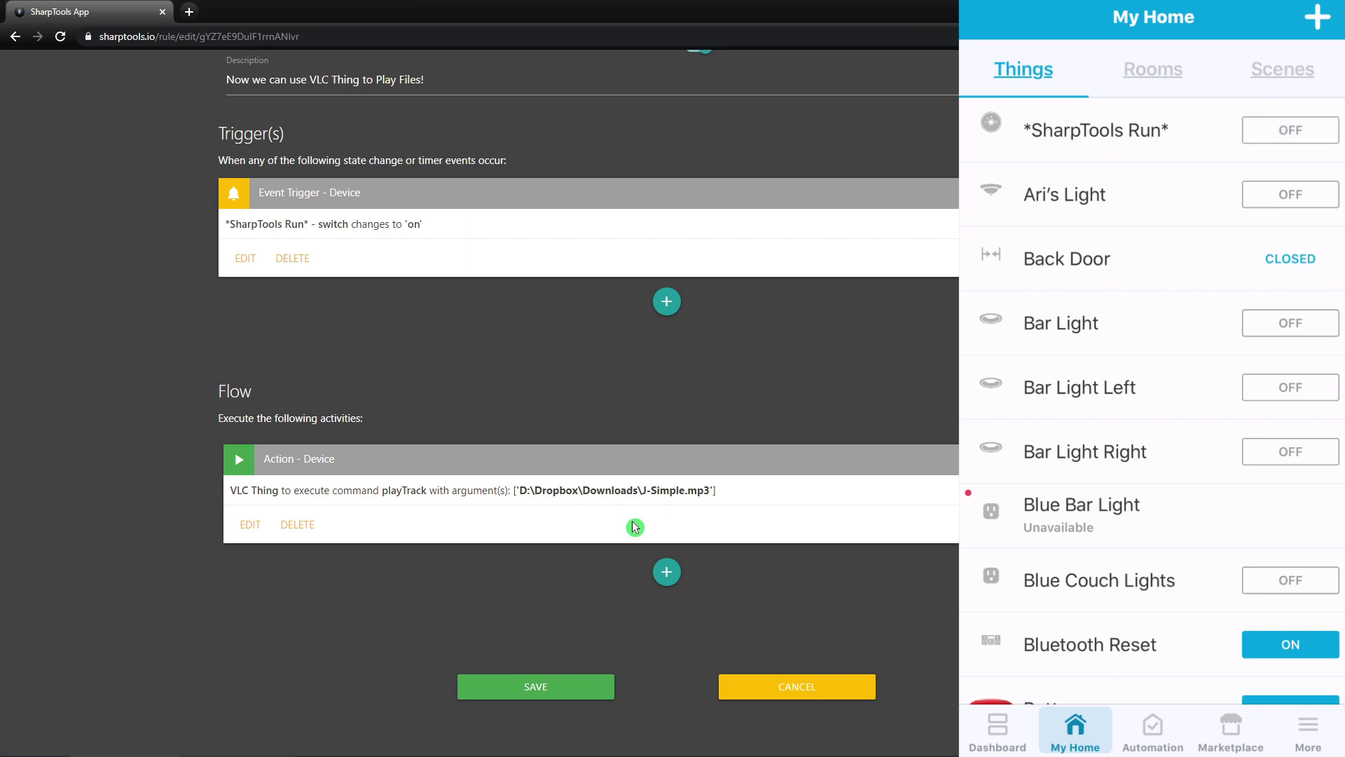
{"action": "left_click", "coordinate": [542, 689]}
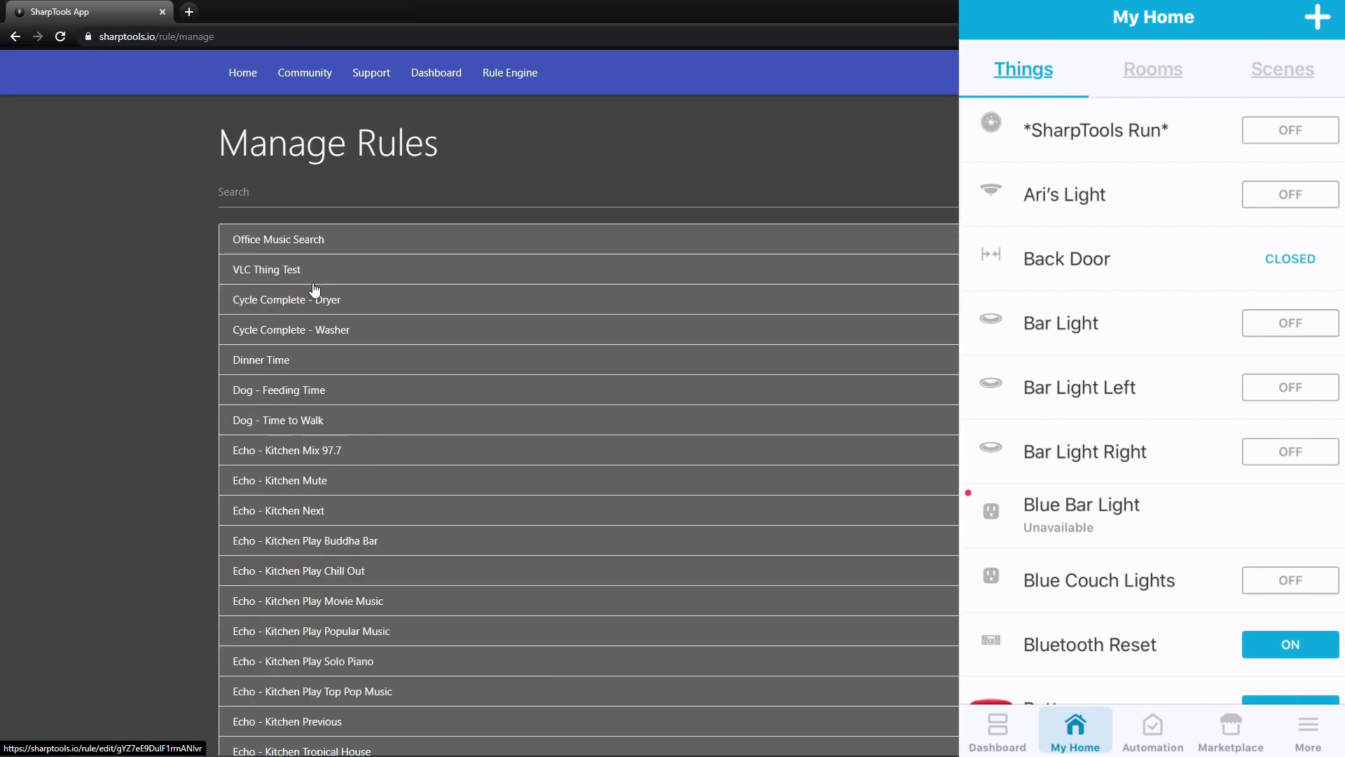